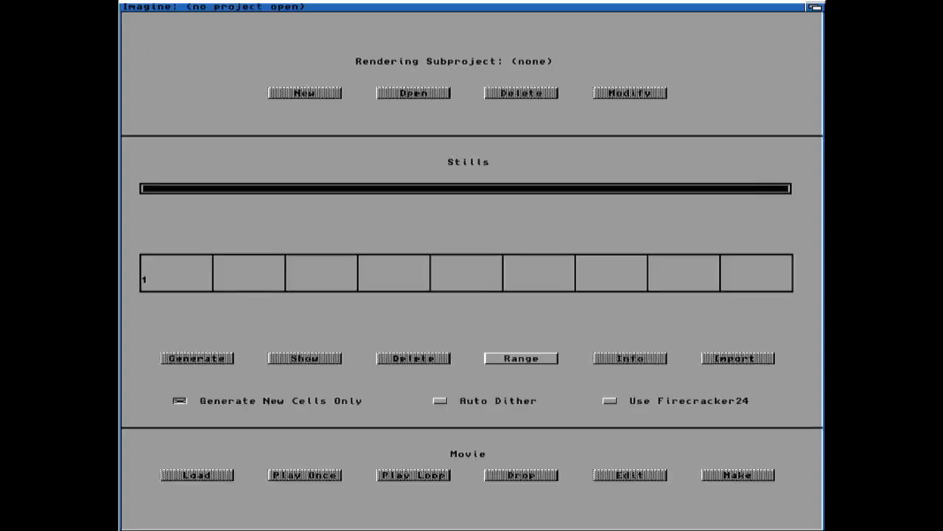
Step: Create a new project named Anim01 on the Cloche: volume, creating its missing drawer
right_click_drag(199, 5, 196, 14)
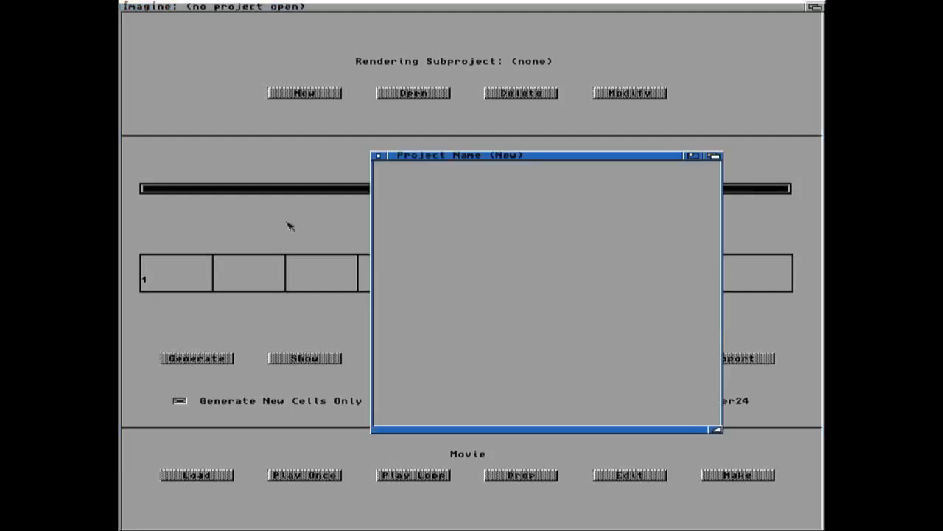
left_click(494, 417)
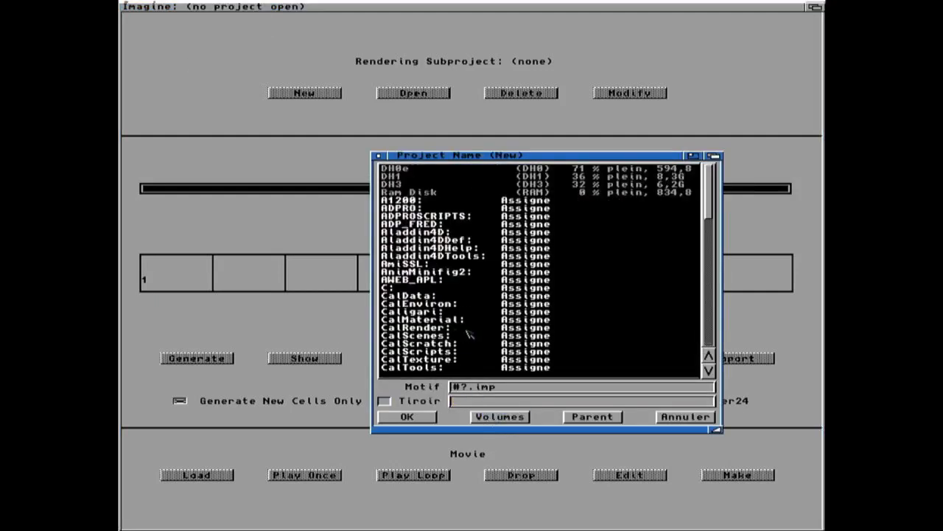
left_click_drag(709, 372, 709, 372)
double_click(427, 341)
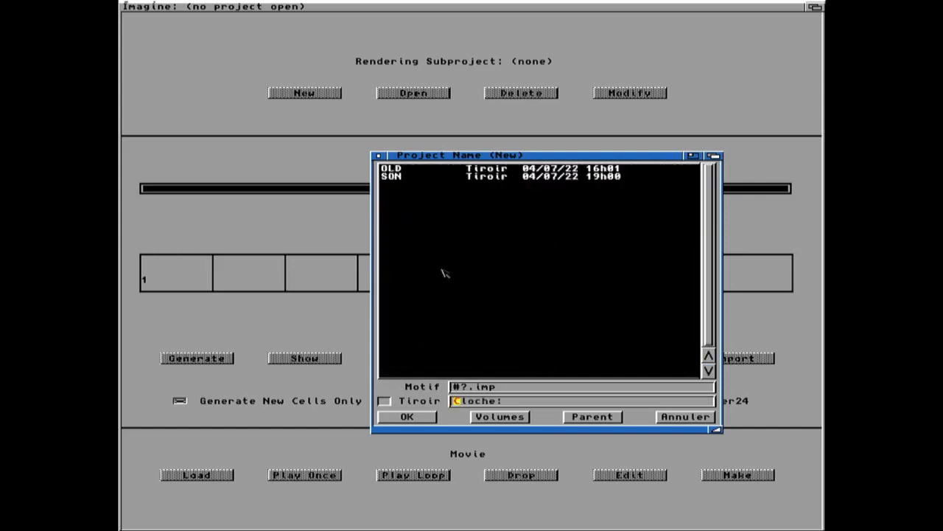
left_click(513, 402)
type("Anim01")
key("Return")
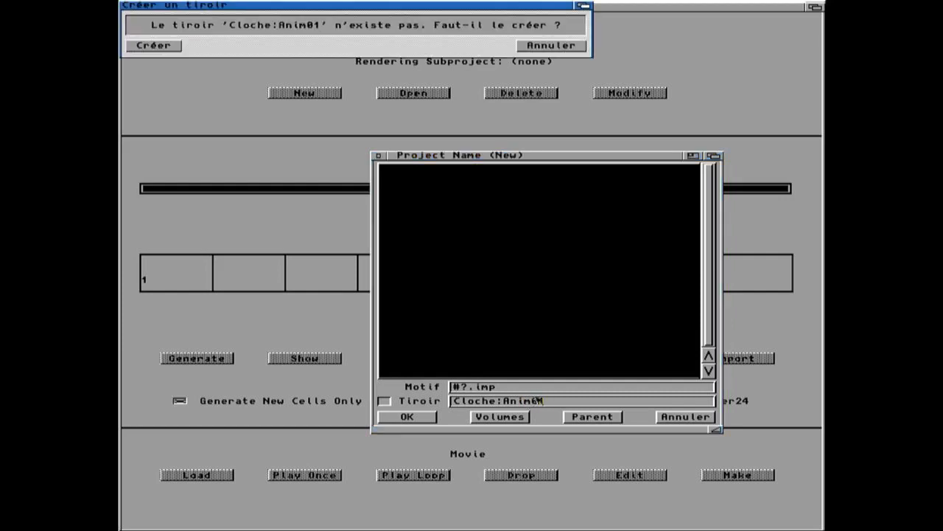
left_click(142, 47)
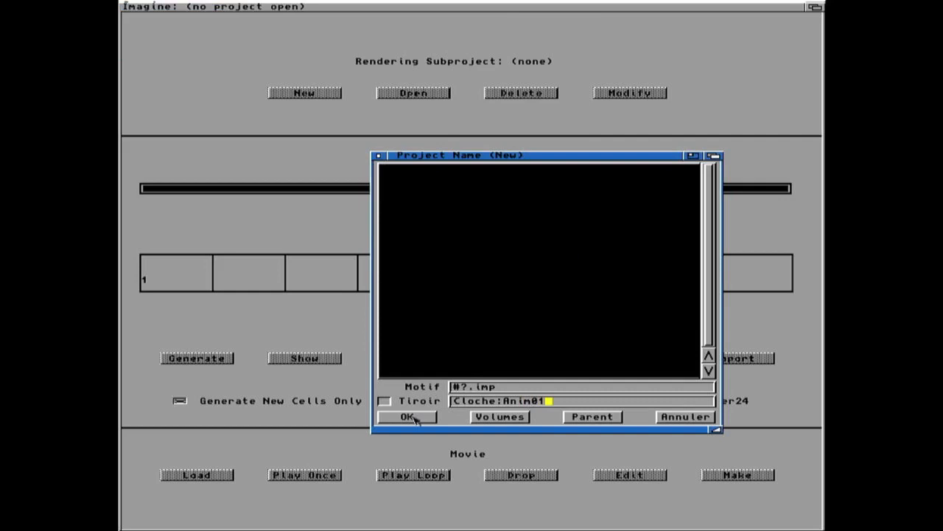
left_click(407, 417)
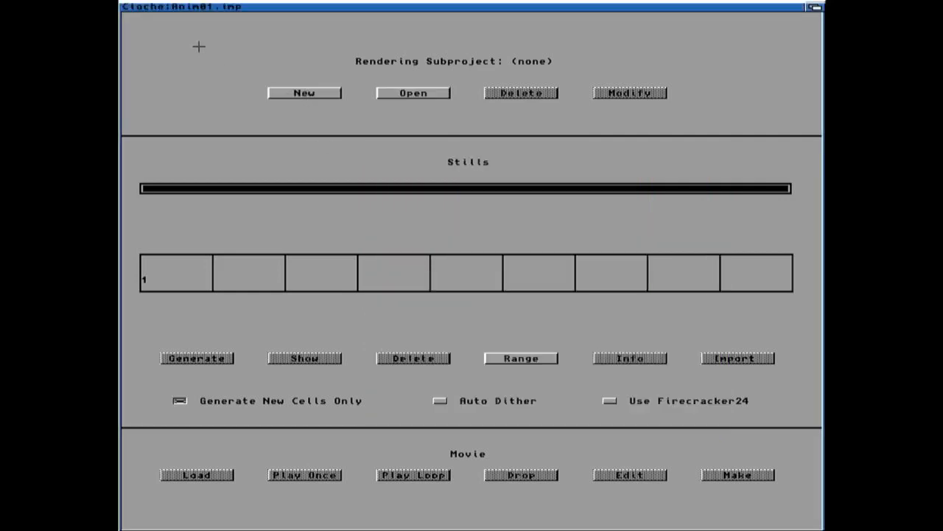
Step: Open the Stage editor and load Cloche-03.iob from Cloche: on layer 0, accepting its default object file settings
right_click_drag(131, 4, 153, 35)
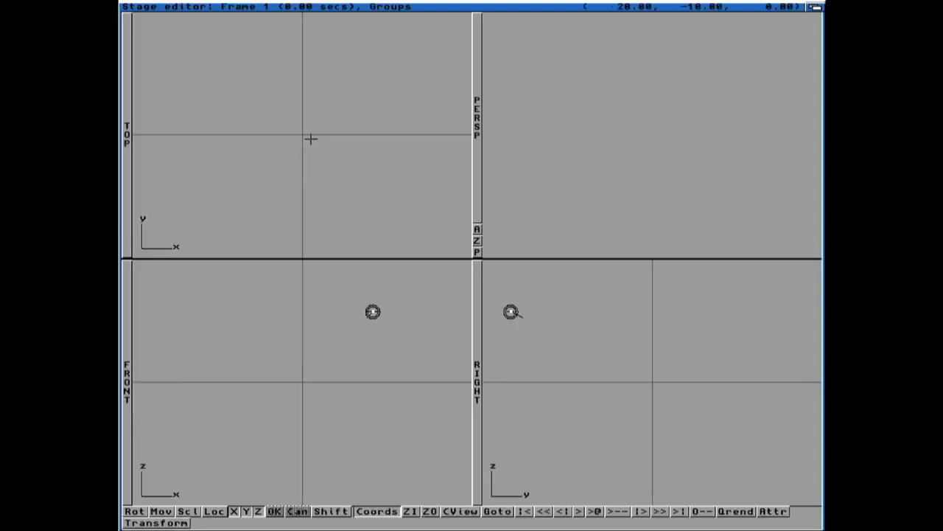
key("super+l")
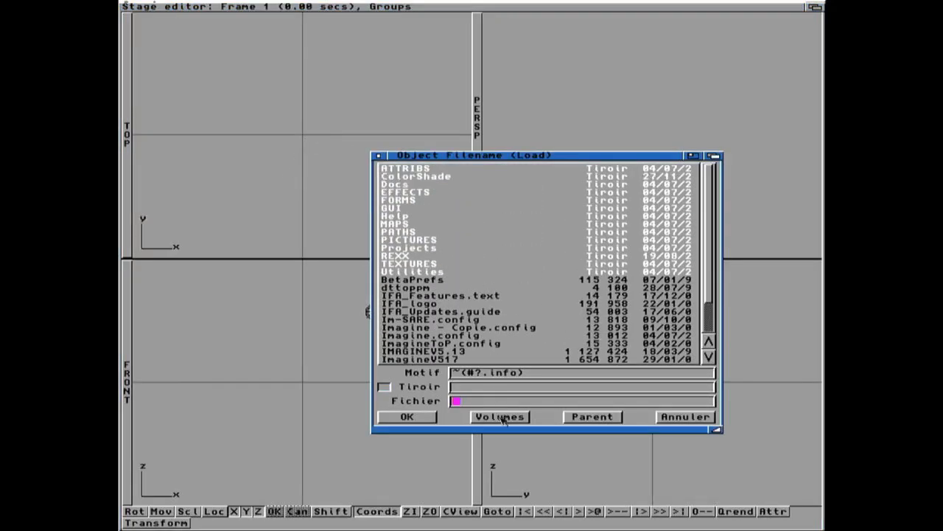
left_click(500, 417)
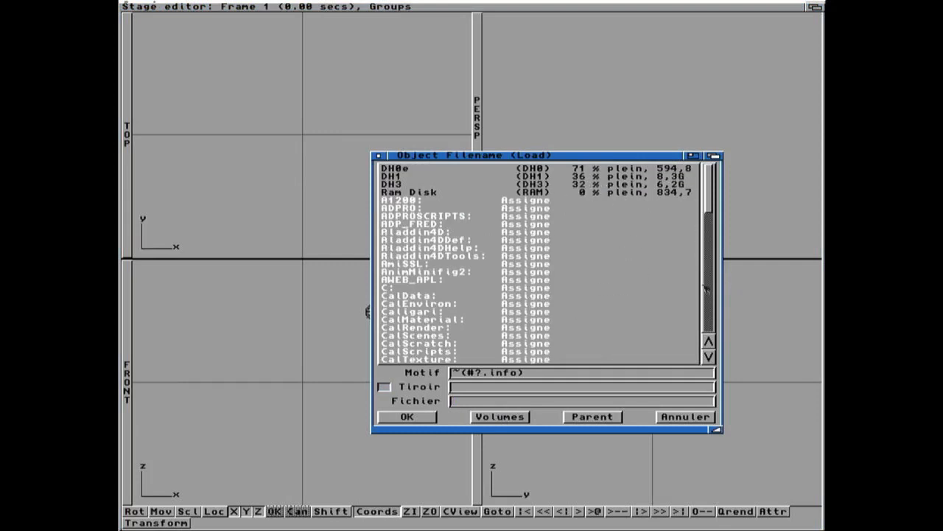
left_click(708, 355)
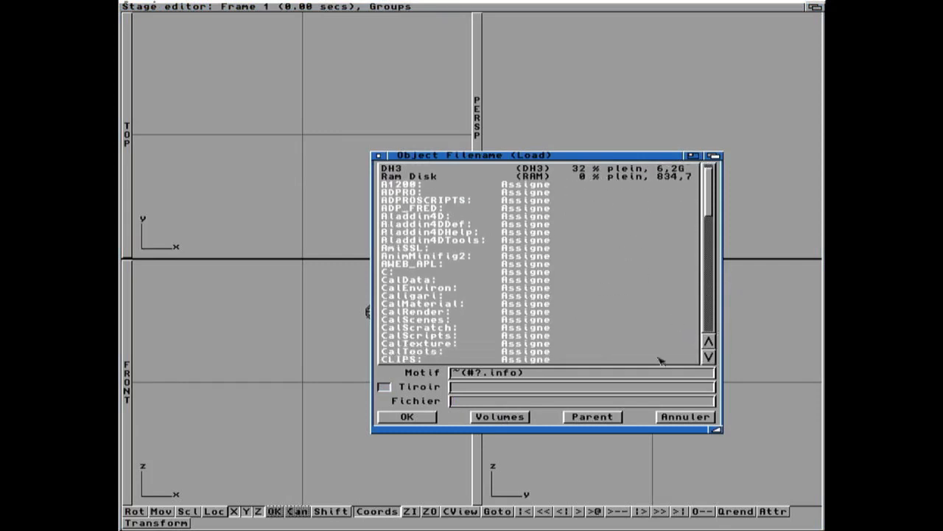
left_click(708, 356)
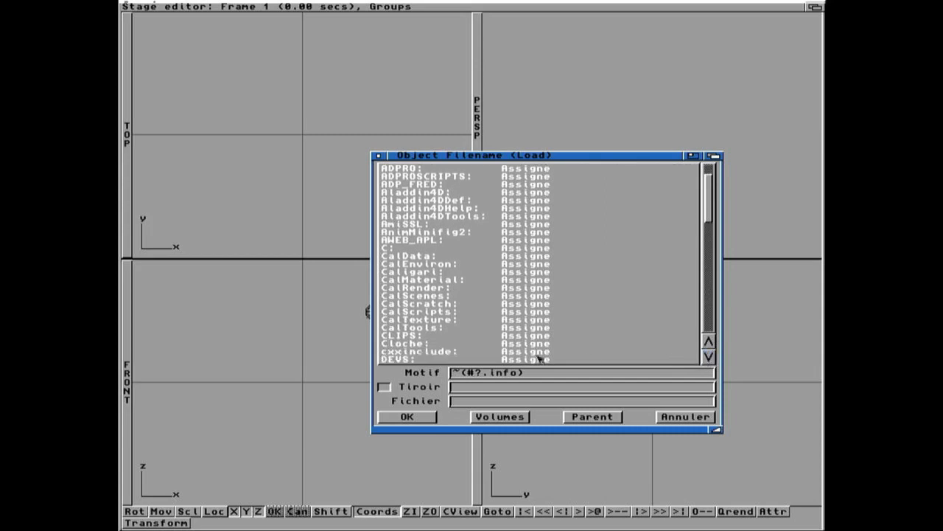
left_click(423, 343)
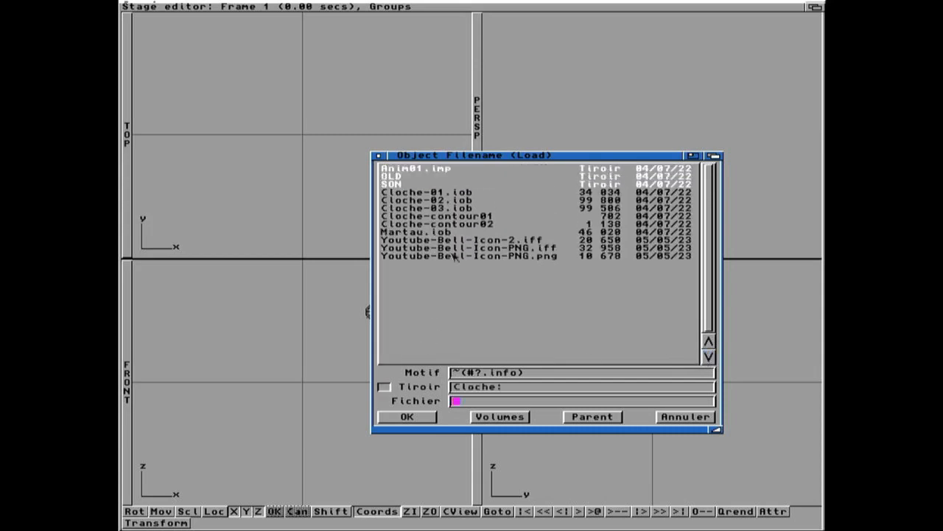
left_click(445, 210)
left_click(445, 210)
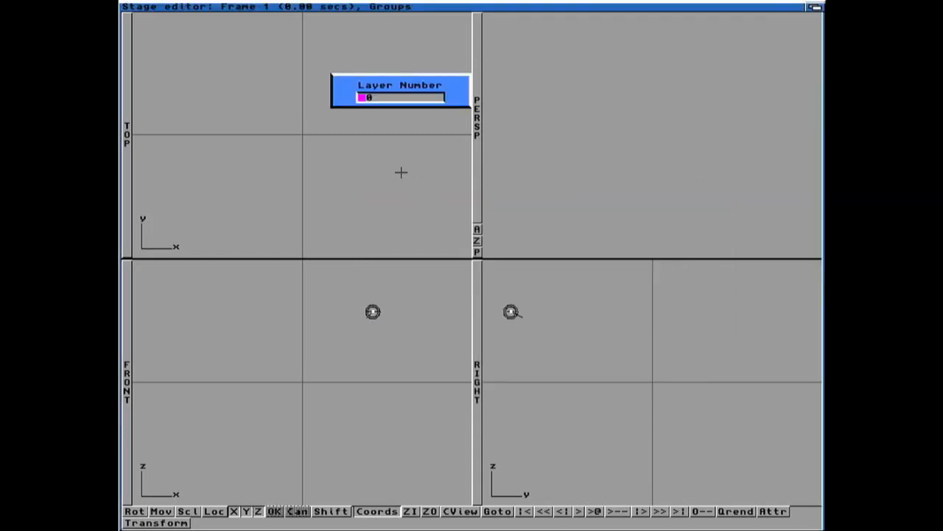
key("Return")
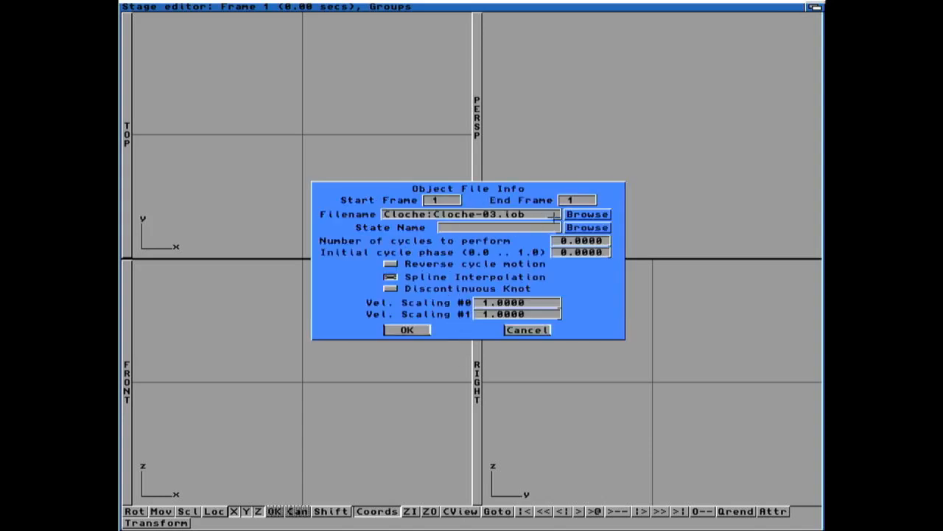
left_click(407, 329)
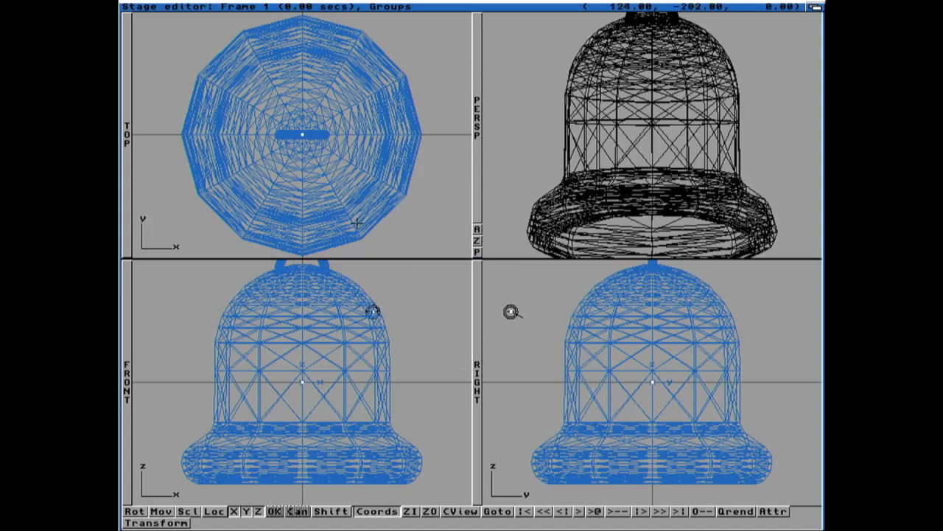
Step: Move the camera diagonally away from the bell in the Top view and switch the perspective view to the camera's view
key("super+o")
key("super+o")
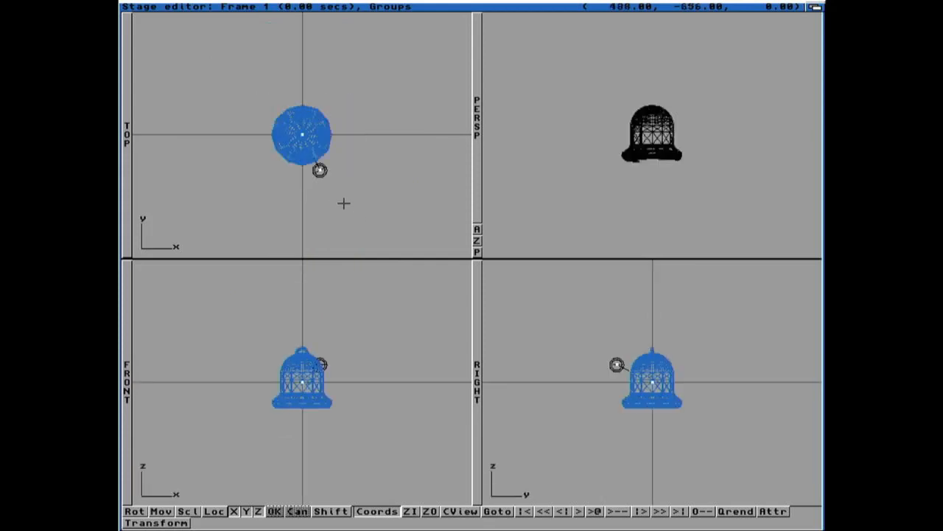
left_click(319, 170)
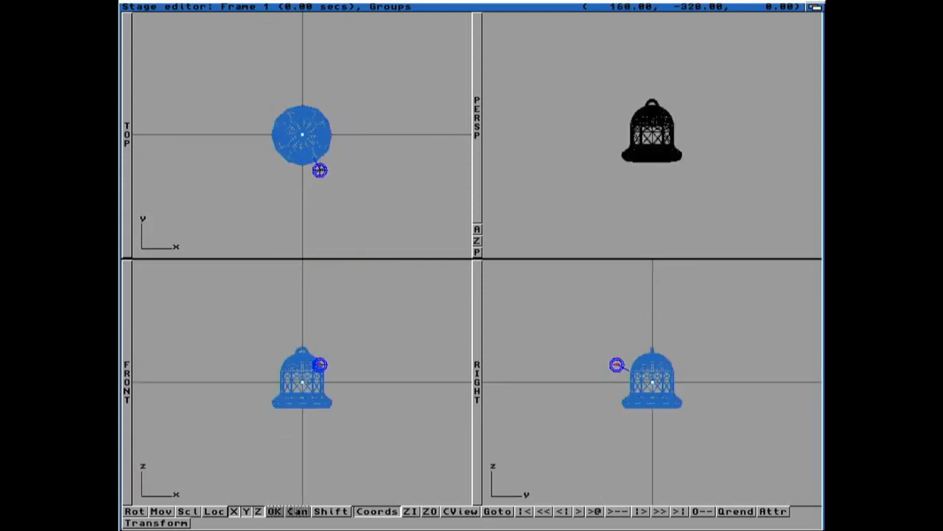
key("m")
left_click(349, 241)
right_click_drag(261, 148, 280, 17)
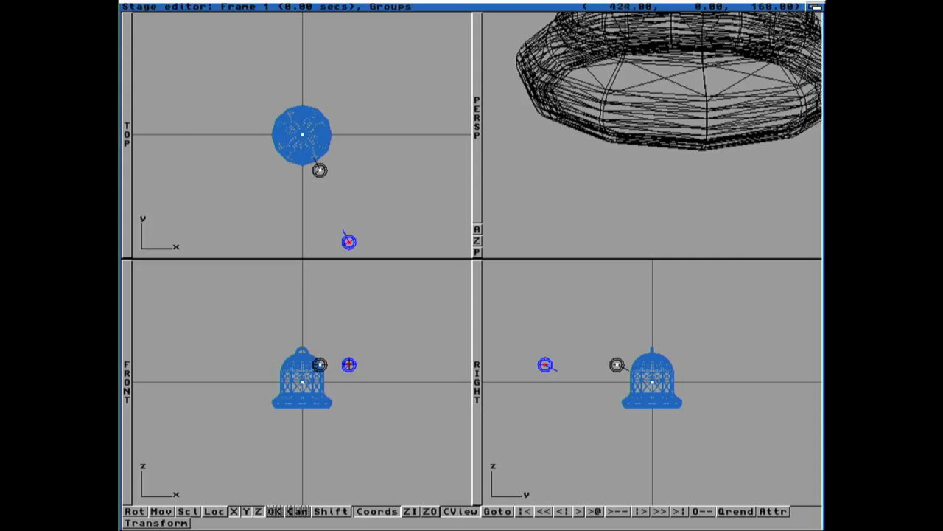
Step: Make the camera track the object named cloche
left_click(302, 136)
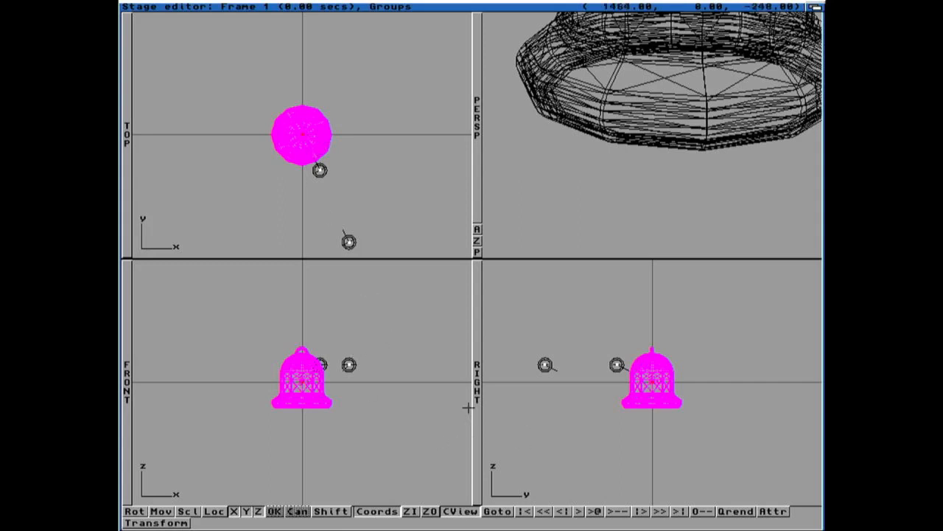
left_click(771, 511)
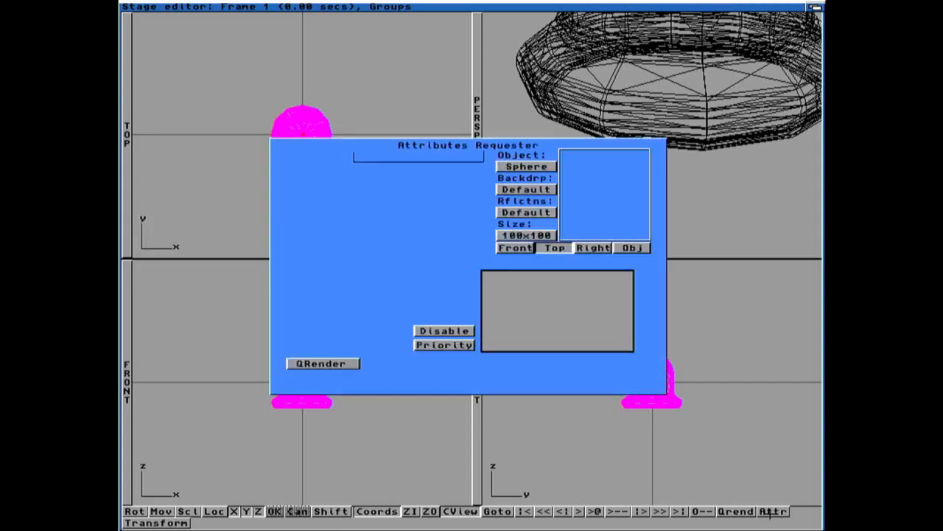
left_click(608, 382)
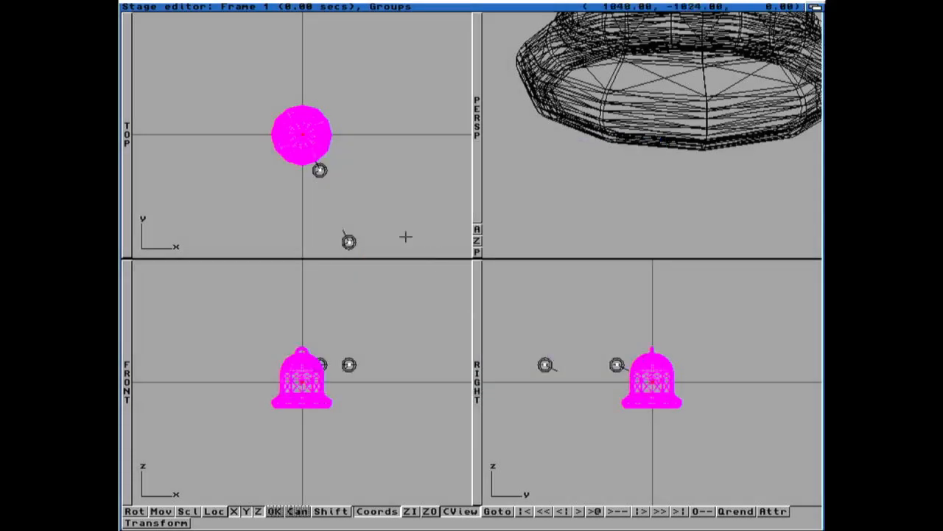
right_click_drag(250, 5, 280, 105)
type("cloche")
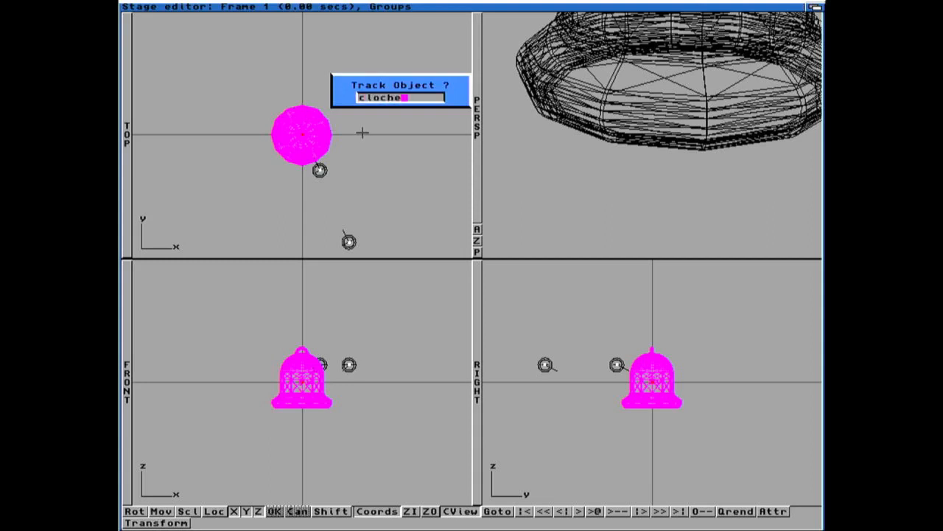
key("Return")
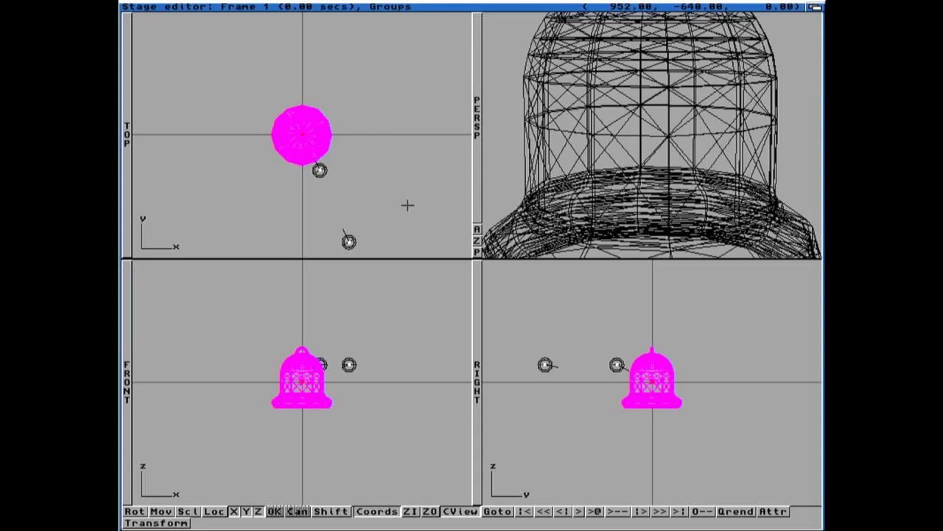
Step: Move the camera farther away from the bell in the Top view so that the whole bell fits the camera view
key("F1")
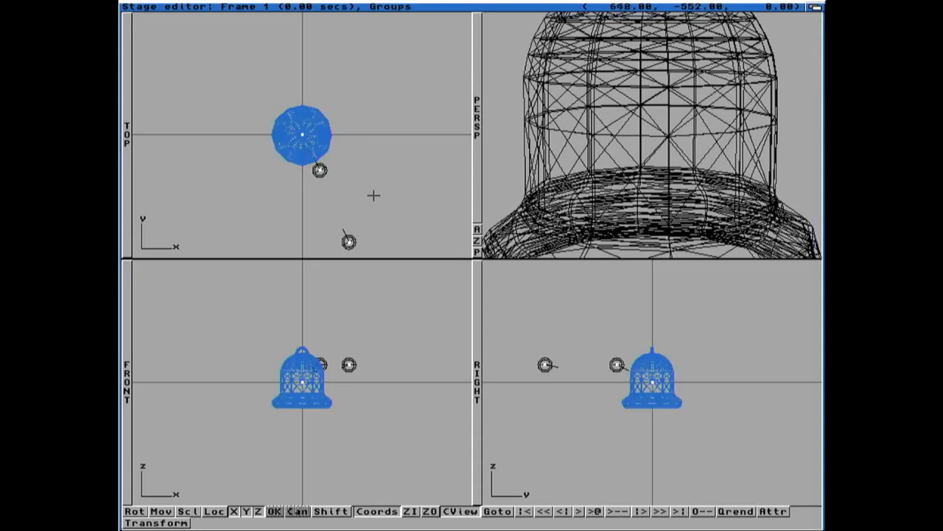
key("super+o")
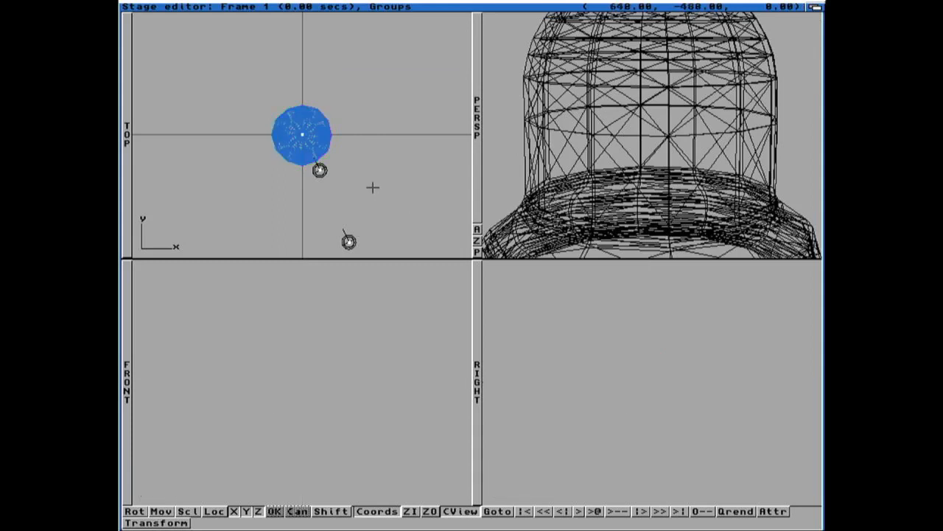
key("super+o")
left_click(314, 162, "shift")
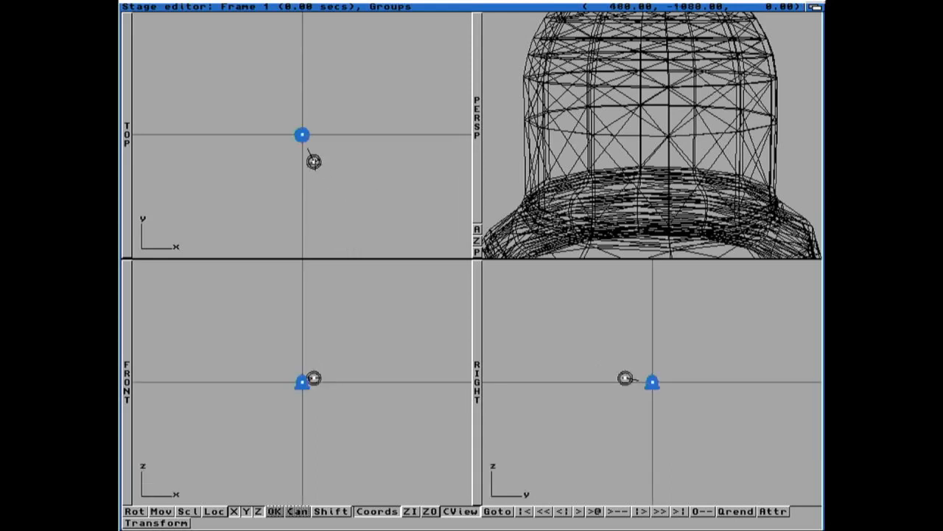
key("m")
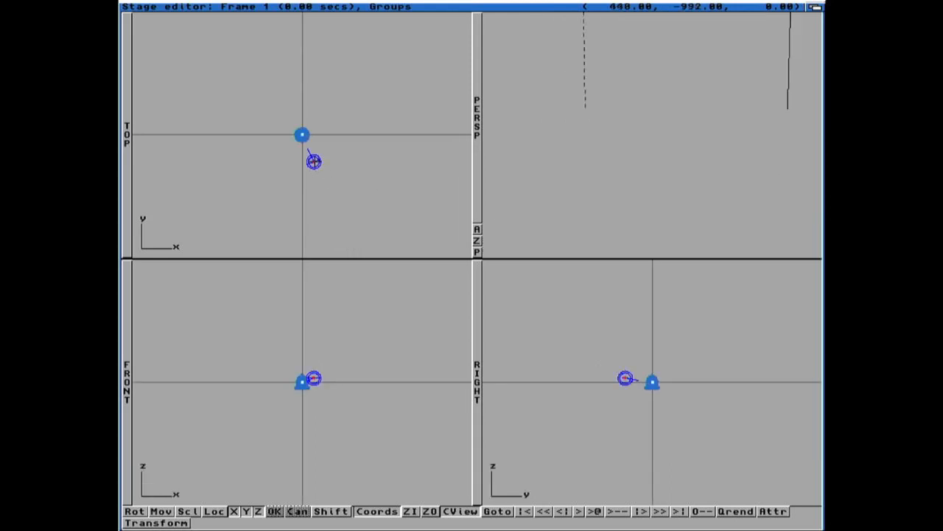
left_click(332, 197)
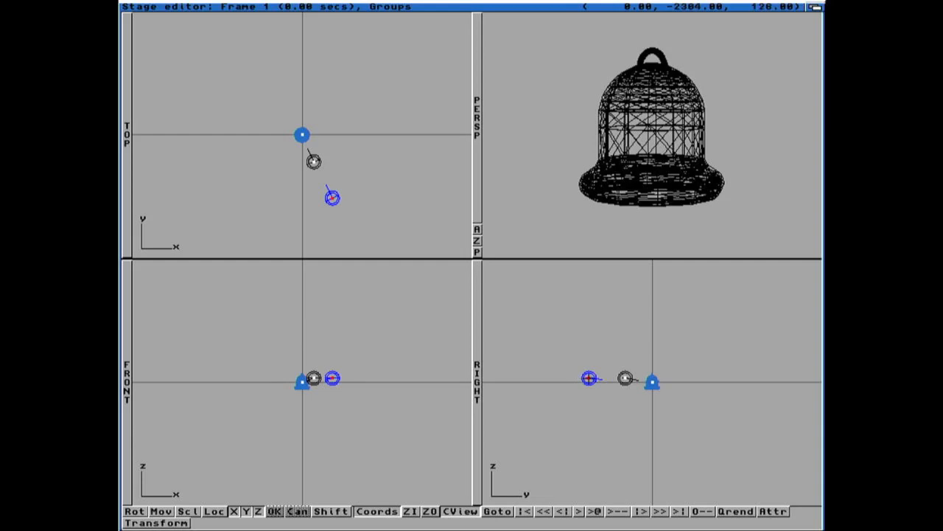
Step: Lower the camera to just below the bell's base level in the Right view and redraw the views
key("m")
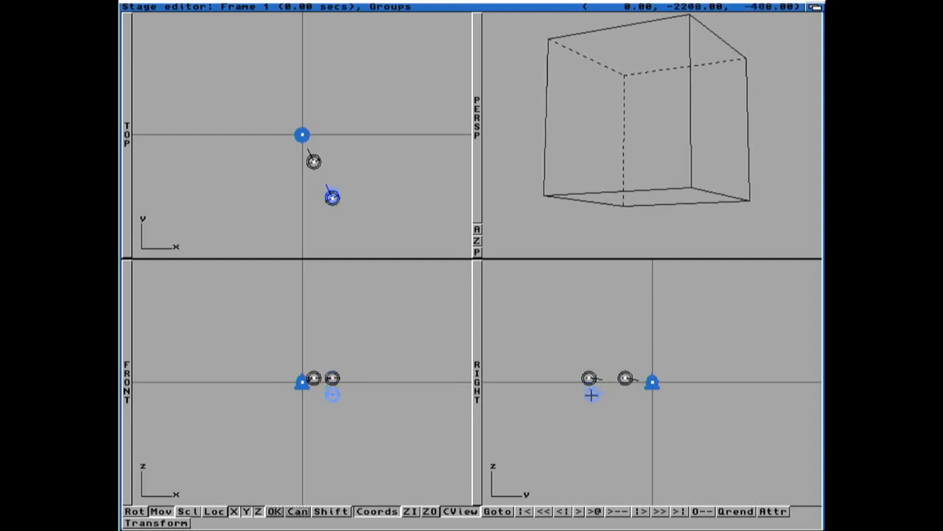
left_click(590, 394)
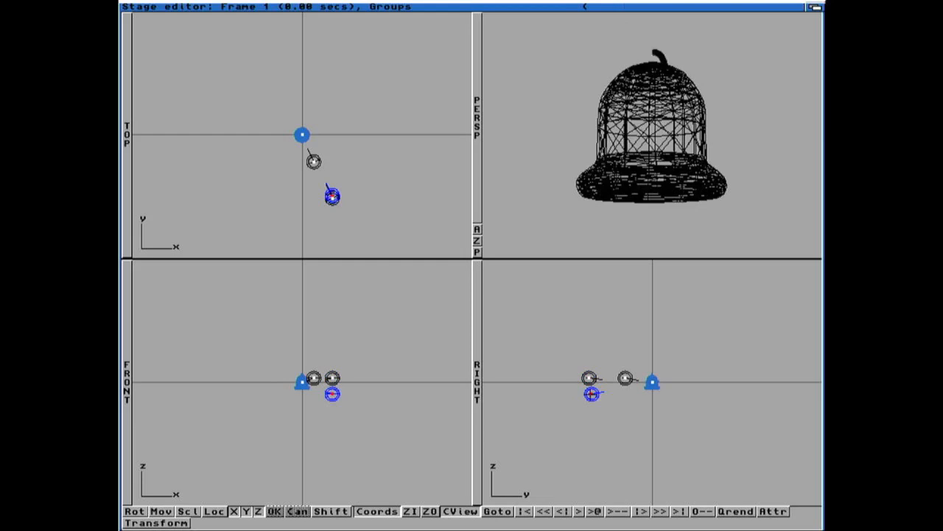
key("super+r")
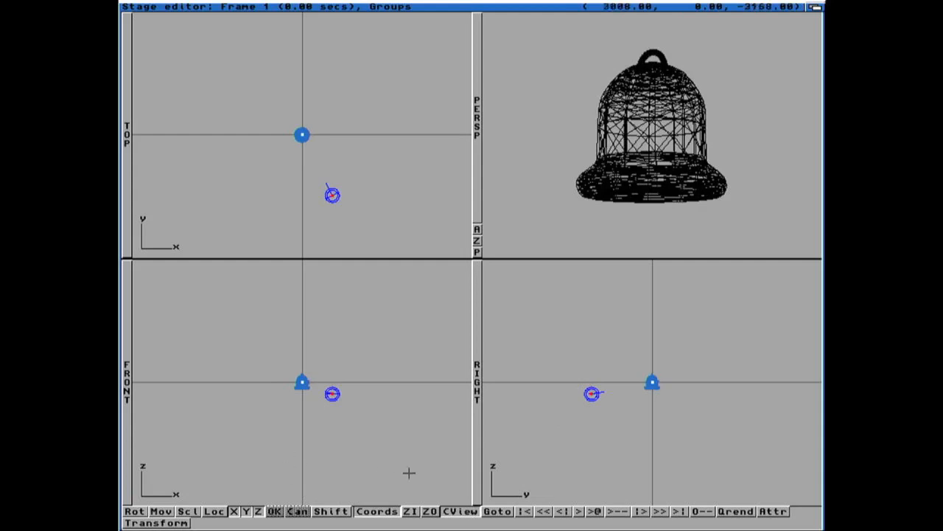
Step: Try a quick render of the bell from the camera view
left_click(732, 511)
left_click(402, 315)
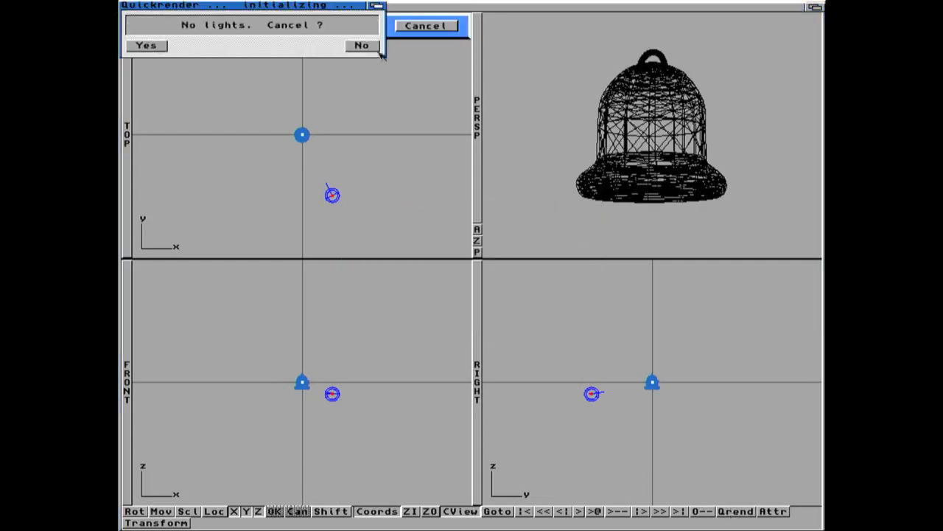
left_click(166, 45)
left_click(207, 45)
Step: Add a point light source with red, green and blue intensities of 255 at frame 1 and select it
right_click_drag(206, 46, 372, 30)
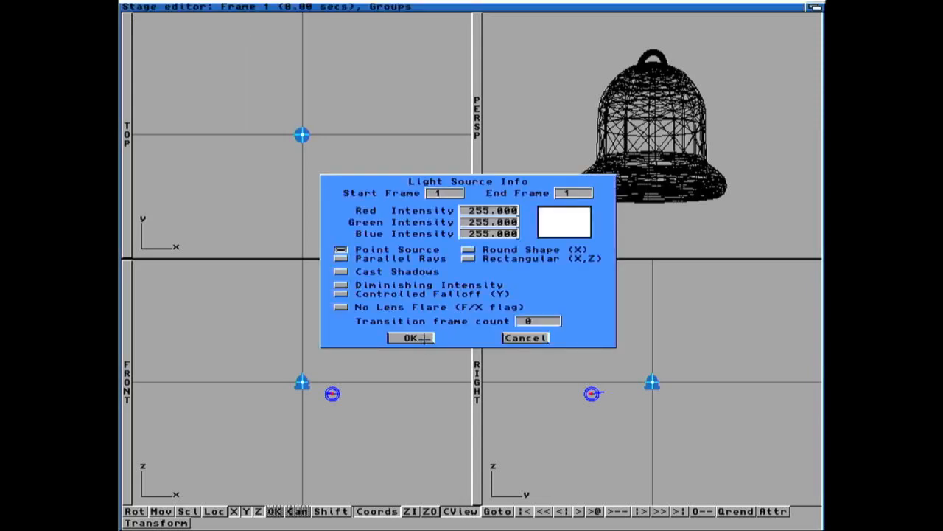
left_click(424, 337)
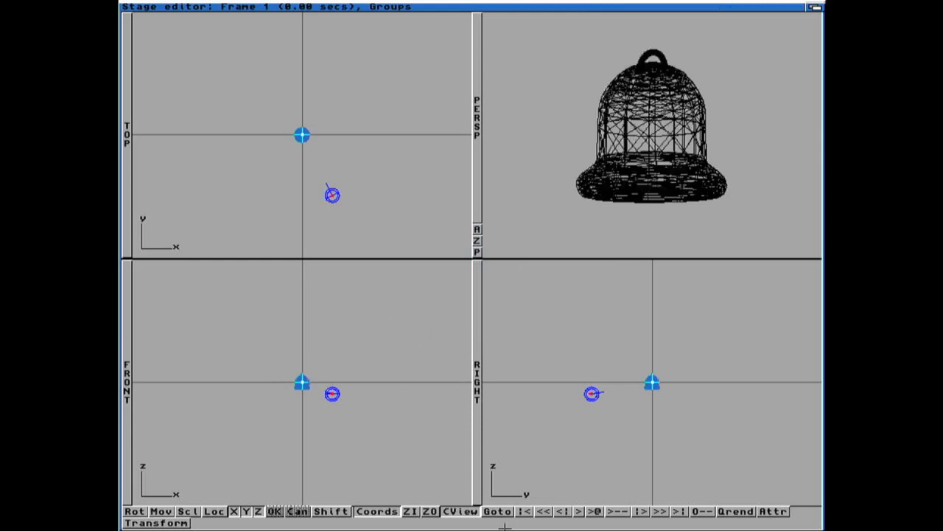
right_click_drag(459, 226, 339, 40)
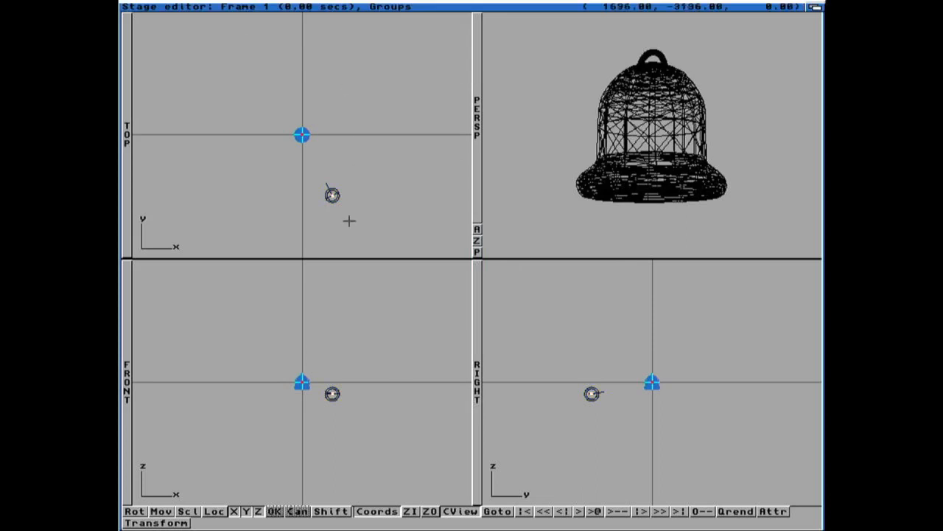
Step: Move the light source in front of the bell, offset to its left side and above it
key("m")
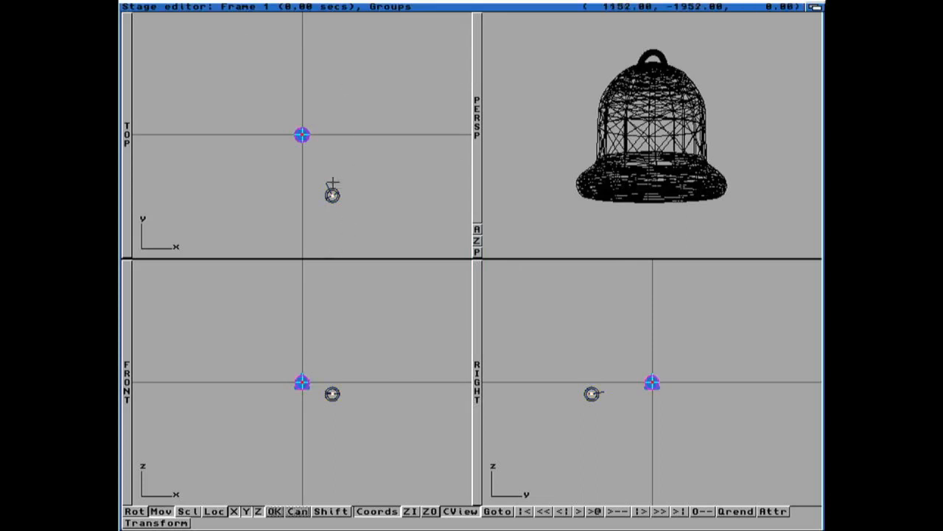
left_click(275, 361)
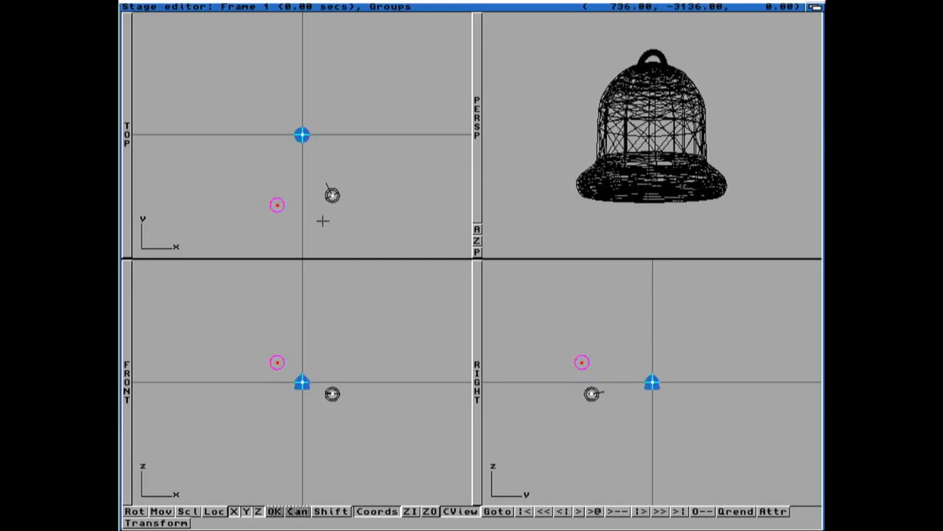
Step: Add a second light source, select it and place it directly above the bell in the Front view
right_click_drag(285, 135, 376, 31)
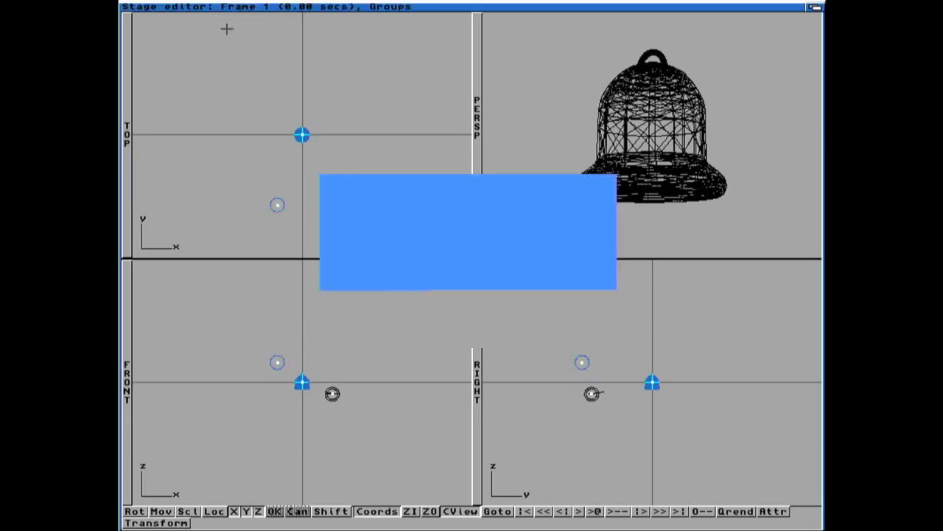
left_click(420, 338)
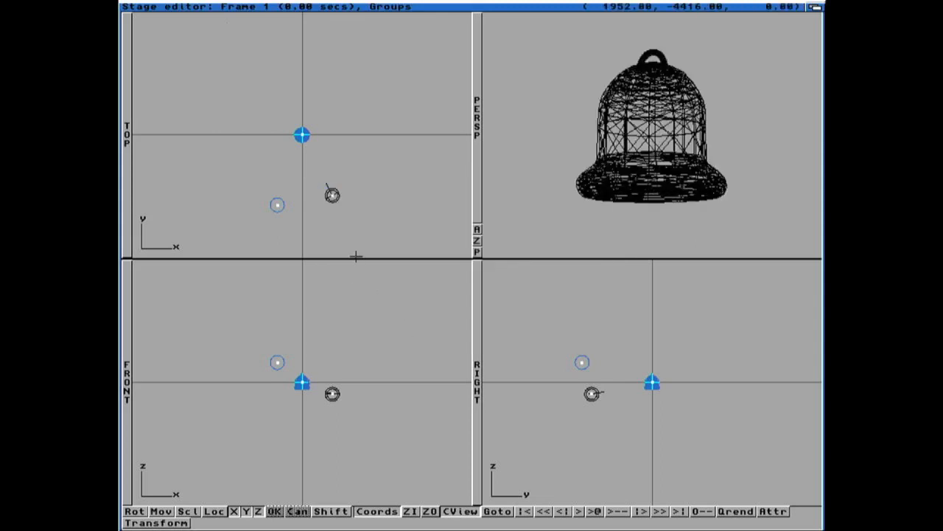
right_click_drag(398, 103, 317, 39)
key("m")
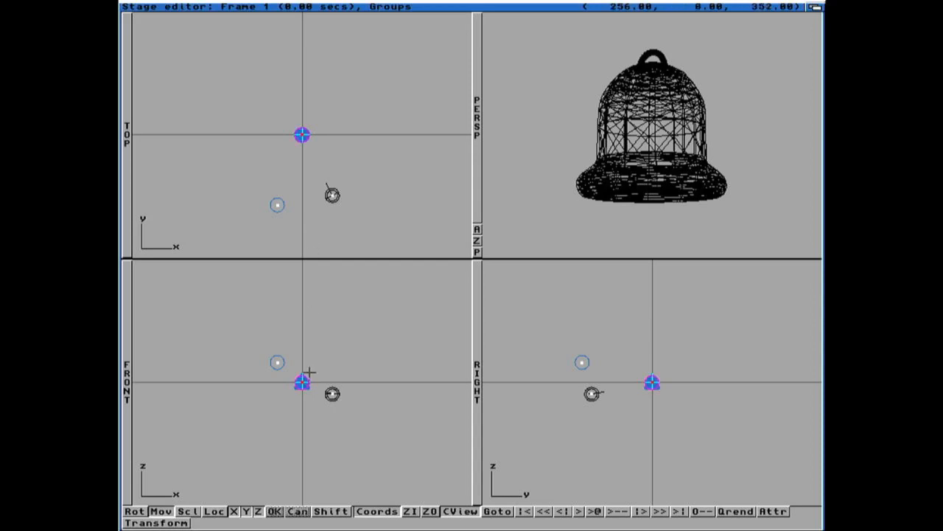
left_click(303, 293)
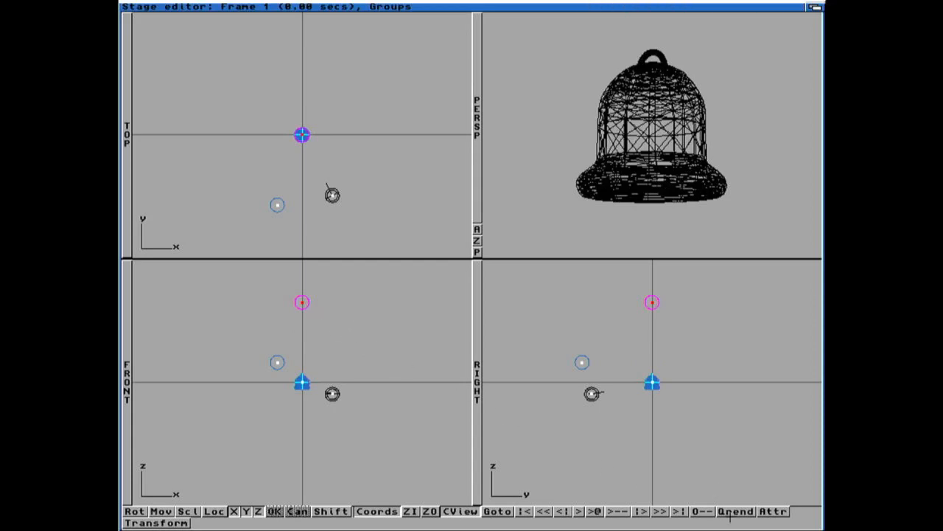
Step: Quick-render the bell with both lights, inspect and close the image, and return to the Stage editor
left_click(727, 516)
left_click(407, 316)
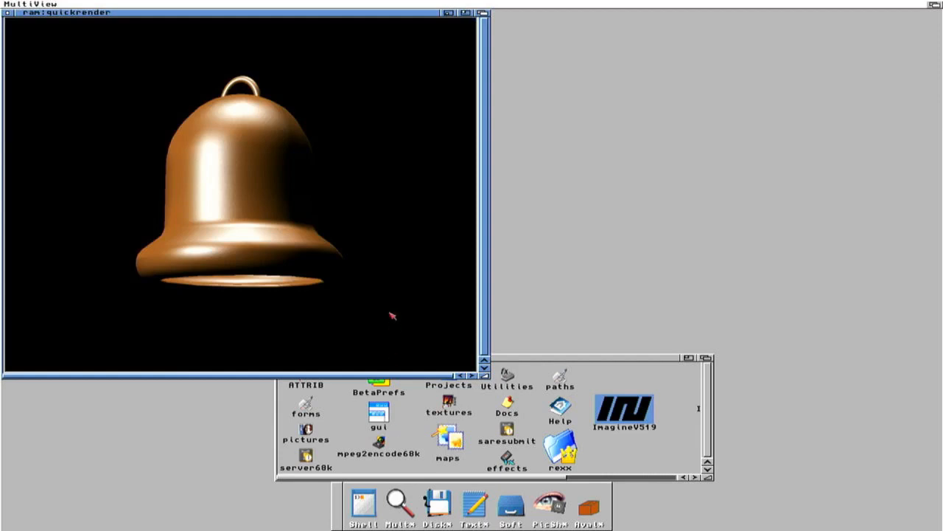
left_click(7, 13)
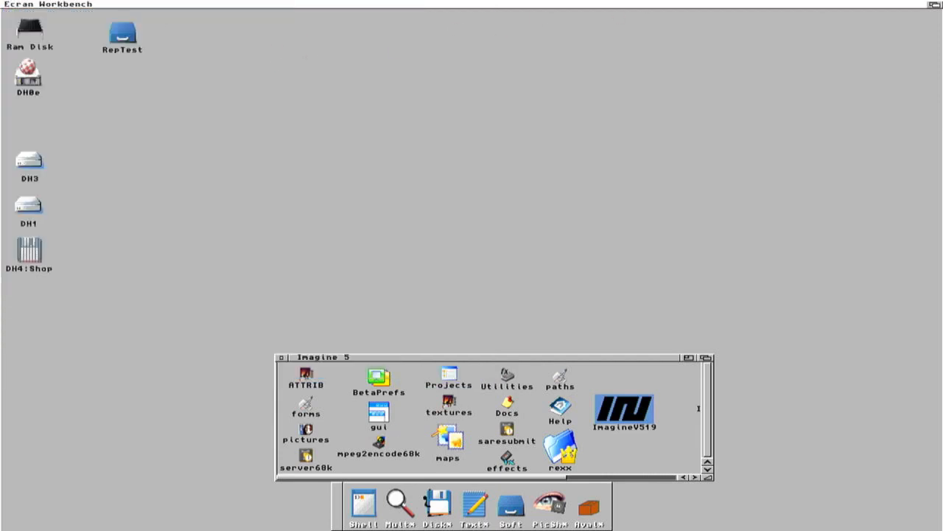
left_click(934, 5)
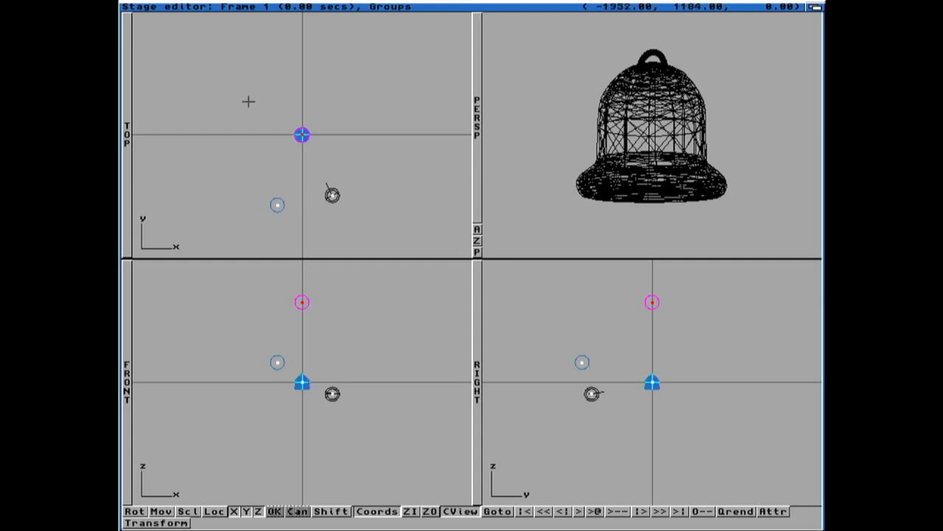
Step: Open the Action editor and set the highest frame number to 15
right_click_drag(135, 21, 159, 46)
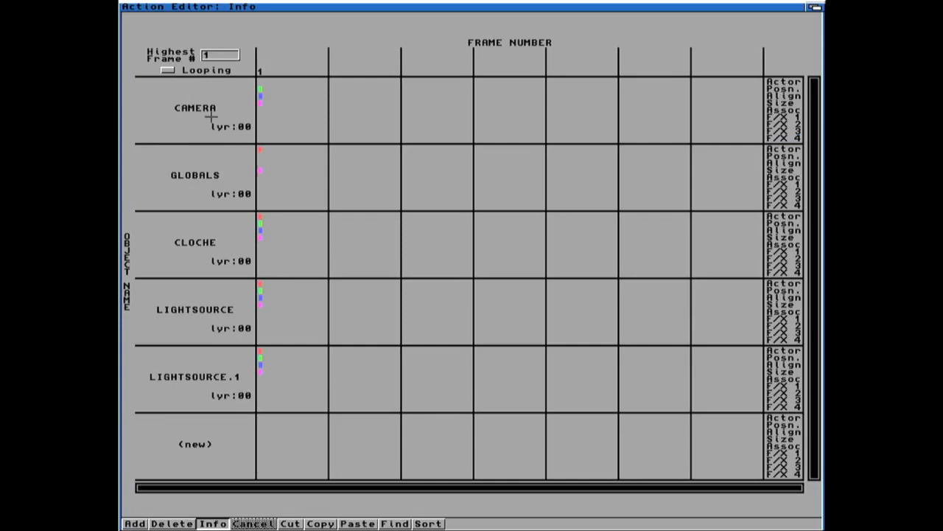
left_click(227, 56)
type("5")
Step: Switch to the Workbench screen, open a new TextEdit document and write the timing note "10 - attente"
left_click(815, 7)
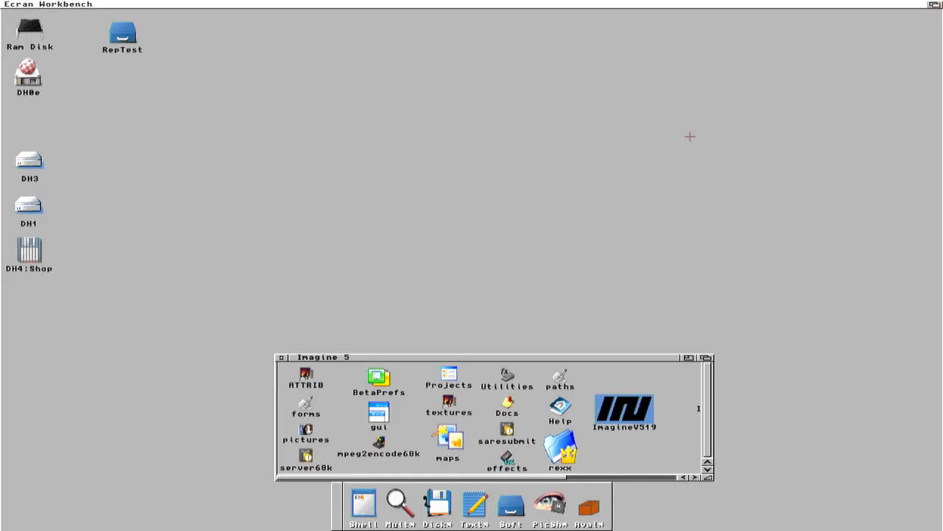
left_click(474, 507)
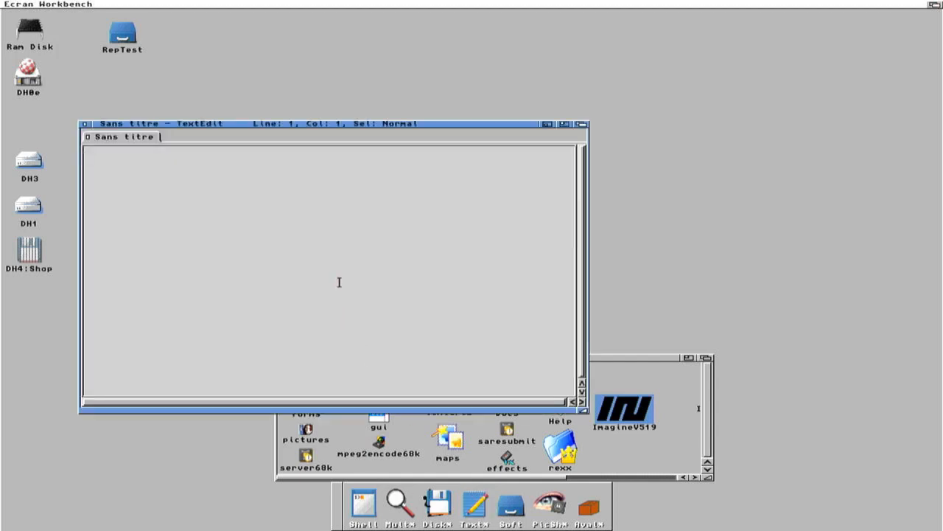
type("15")
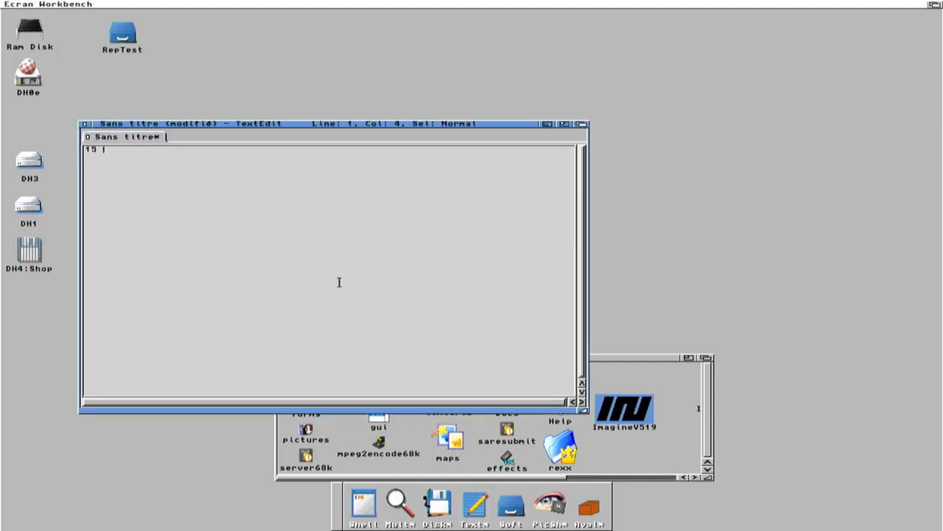
type(" - attente")
key("Return")
key("Delete")
type("0")
Step: Add the timing notes "5 - descente martau" and "125 - son cloche" below the first line
key("Down")
type("sce")
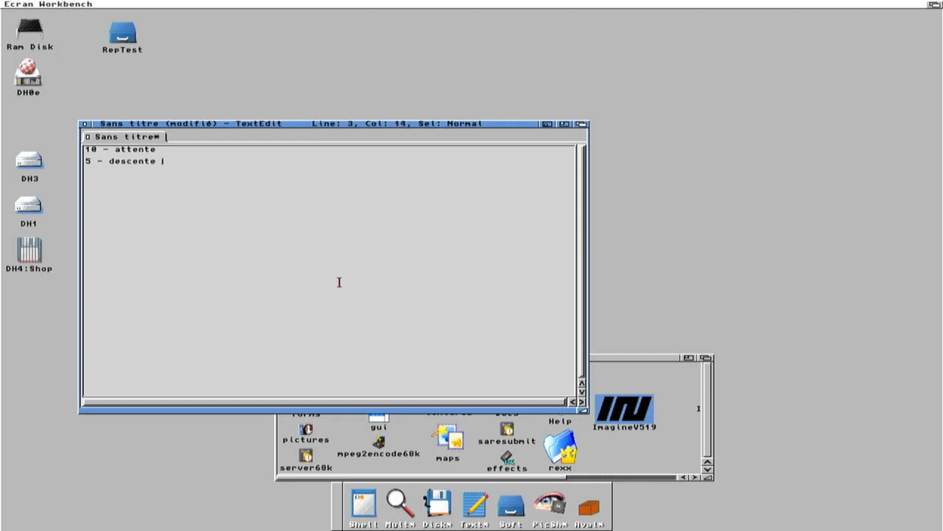
type("nte martau")
key("Return")
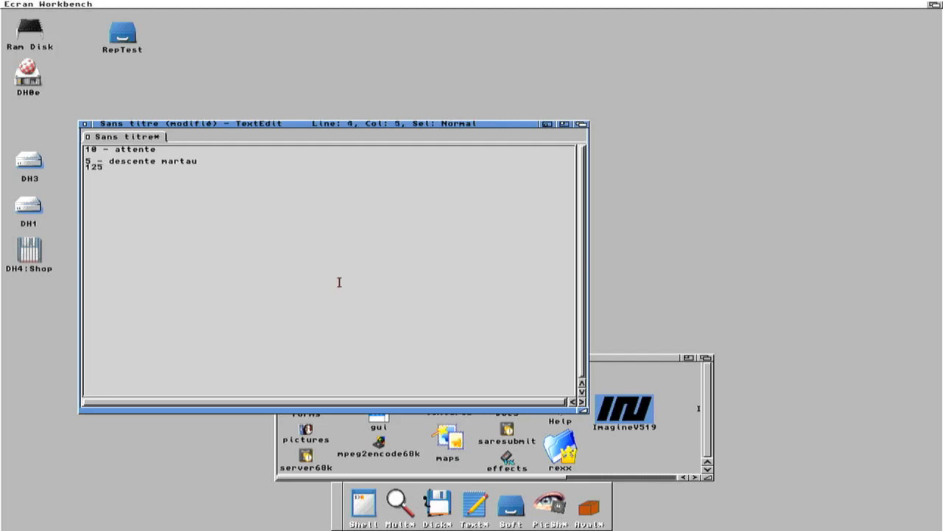
type("125 - son cloche")
key("Return")
key("Return")
Step: Switch back to Imagine and set the highest frame number in the Action editor to 140
left_click(936, 5)
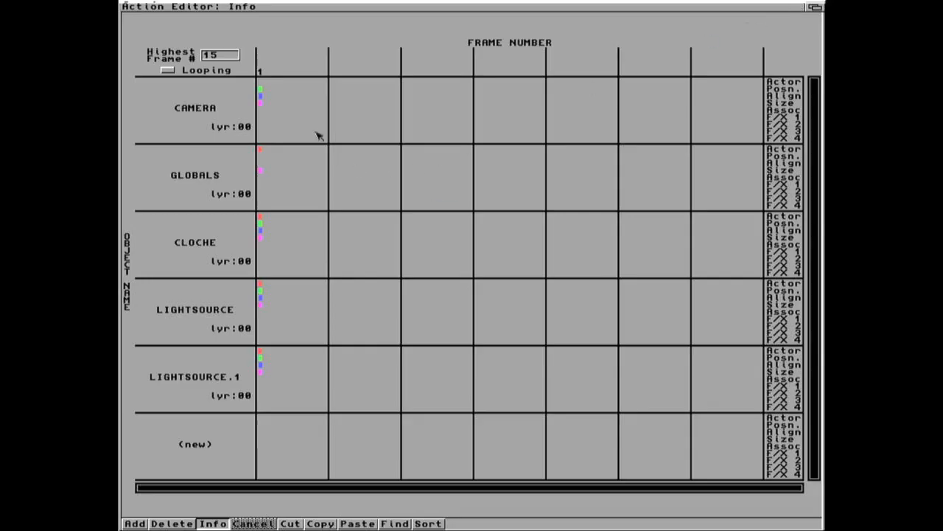
left_click(220, 55)
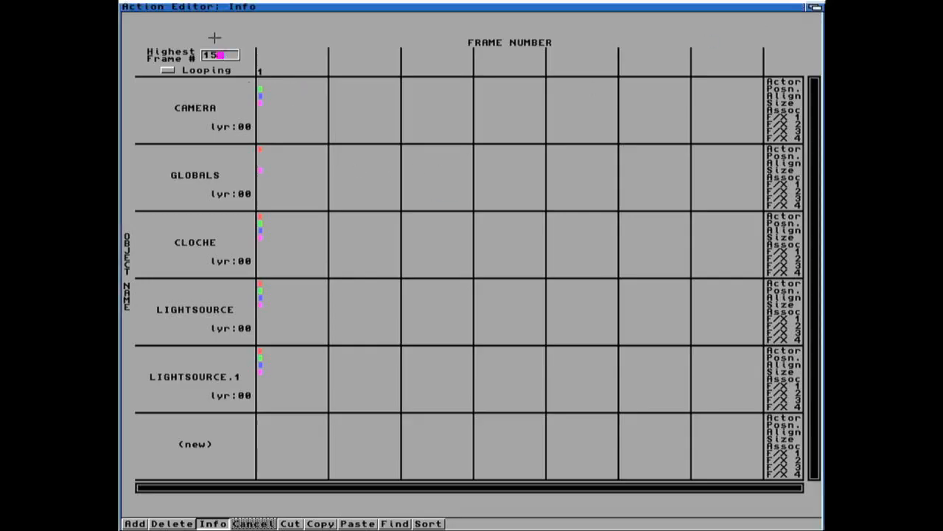
key("BackSpace")
key("BackSpace")
type("140")
key("Return")
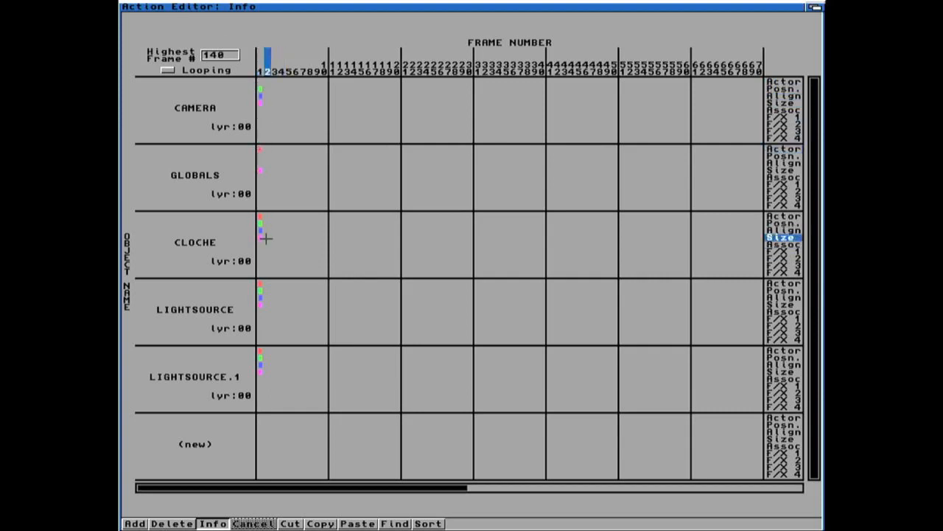
Step: Extend the CLOCHE object's Actor channel by setting its end frame to 140
left_click(260, 217)
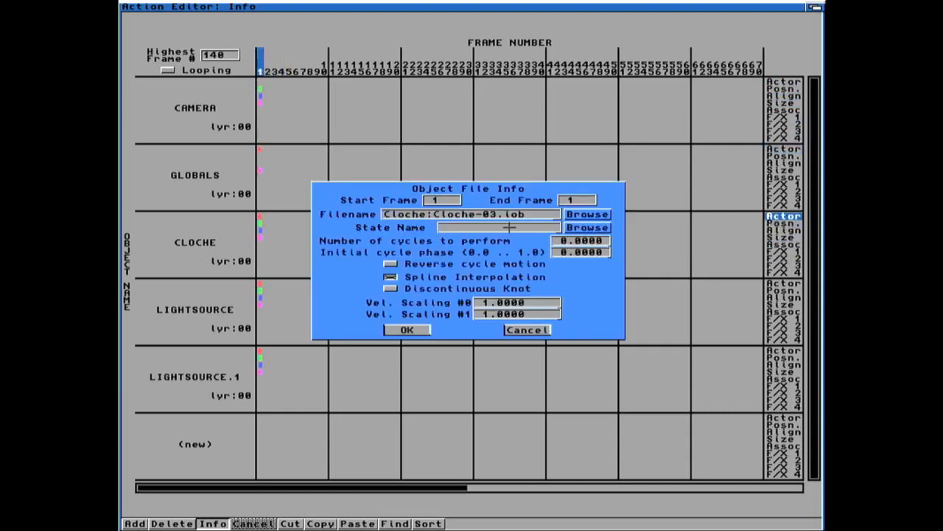
left_click(583, 200)
type("40")
left_click(409, 331)
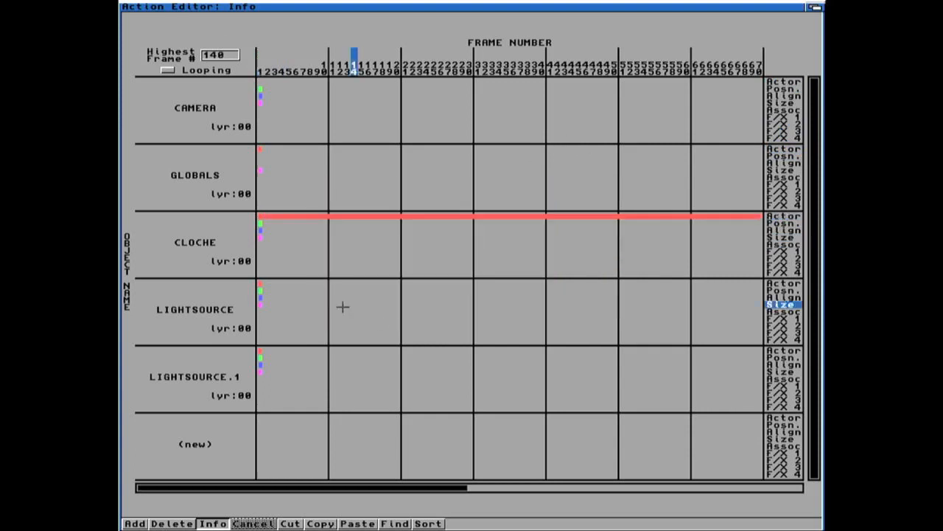
Step: Set the end frame of the LIGHTSOURCE object's Actor channel to 140
left_click(261, 284)
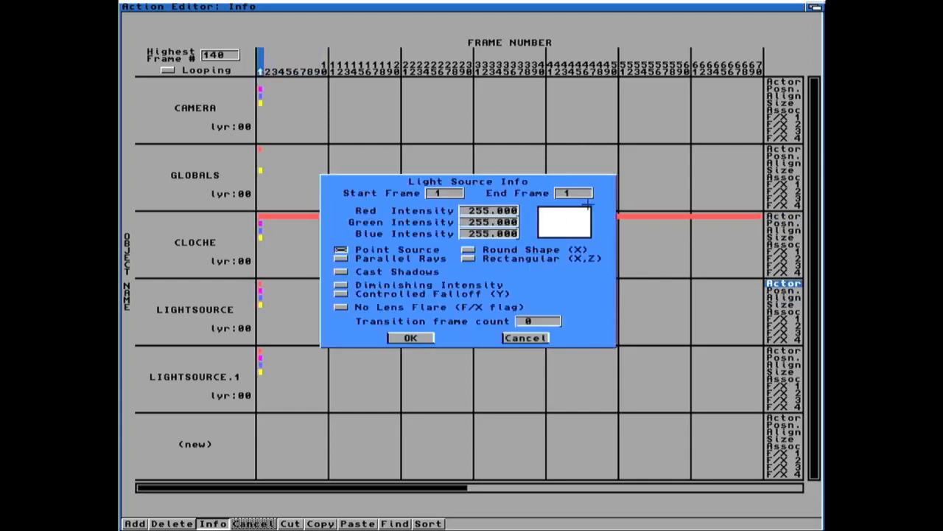
type("40")
left_click(410, 337)
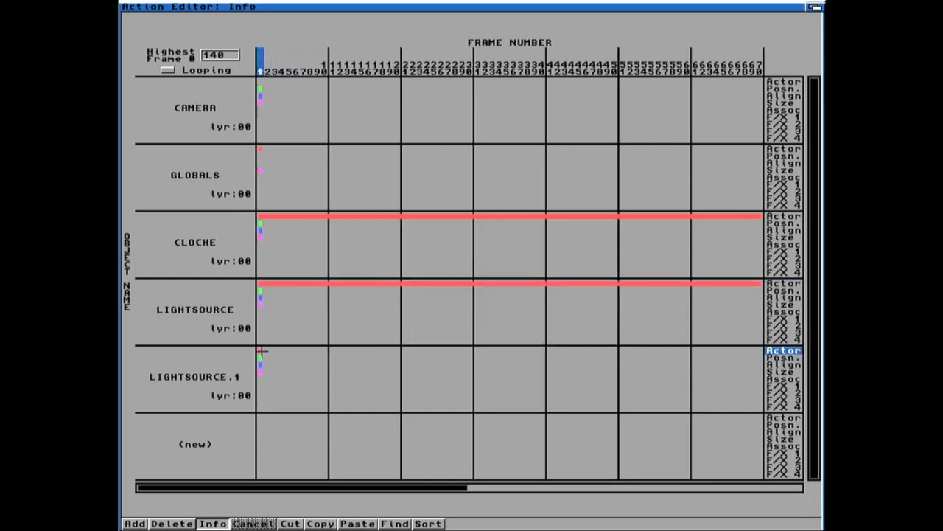
Step: Set the end frame of LIGHTSOURCE.1's Actor channel to 140 and turn on Diminishing Intensity for it
left_click(261, 352)
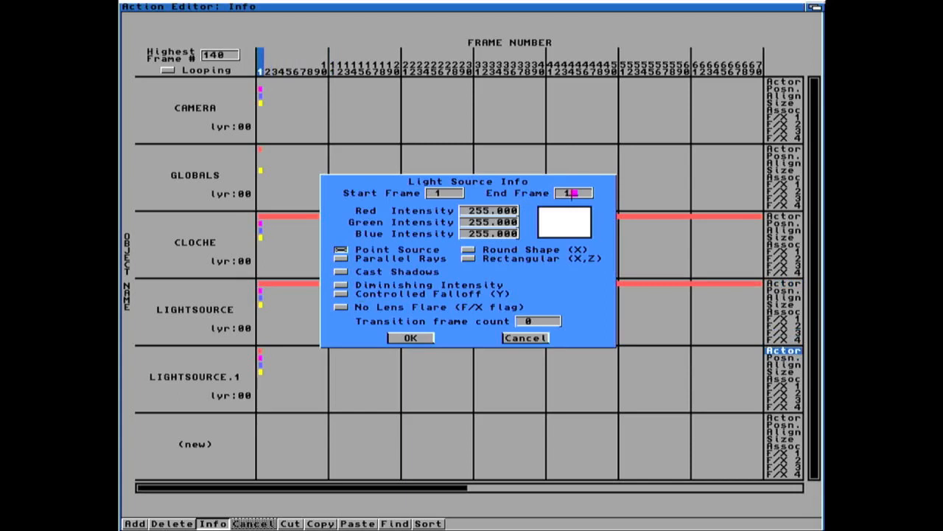
type("40")
key("Return")
left_click(341, 285)
left_click(410, 338)
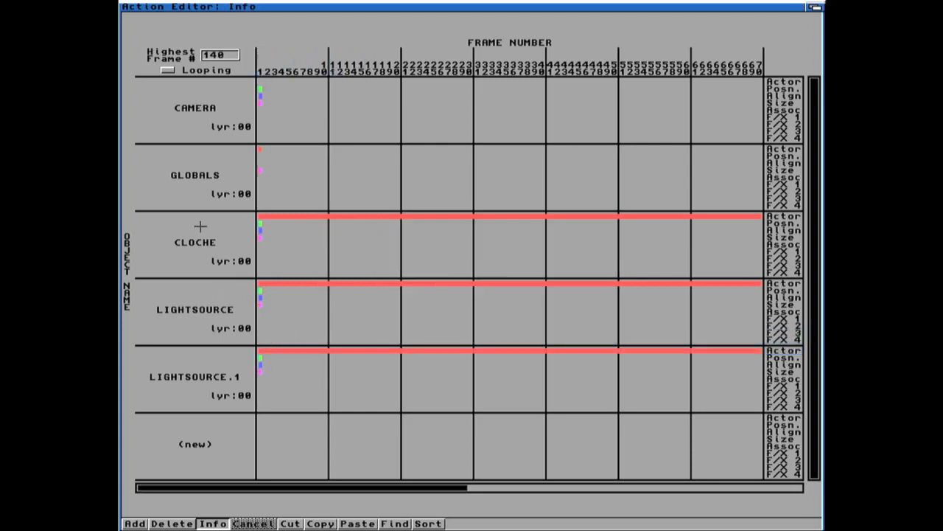
Step: Return to the Stage editor at frame 1 and load the hammer Cloche:Martau.iob on layer 0 for frames 1 to 140
right_click_drag(150, 6, 147, 46)
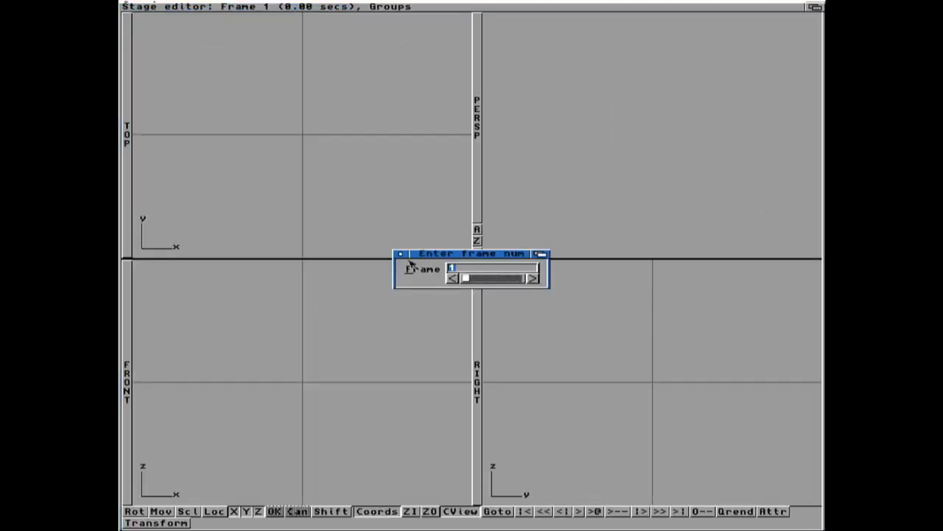
left_click(400, 255)
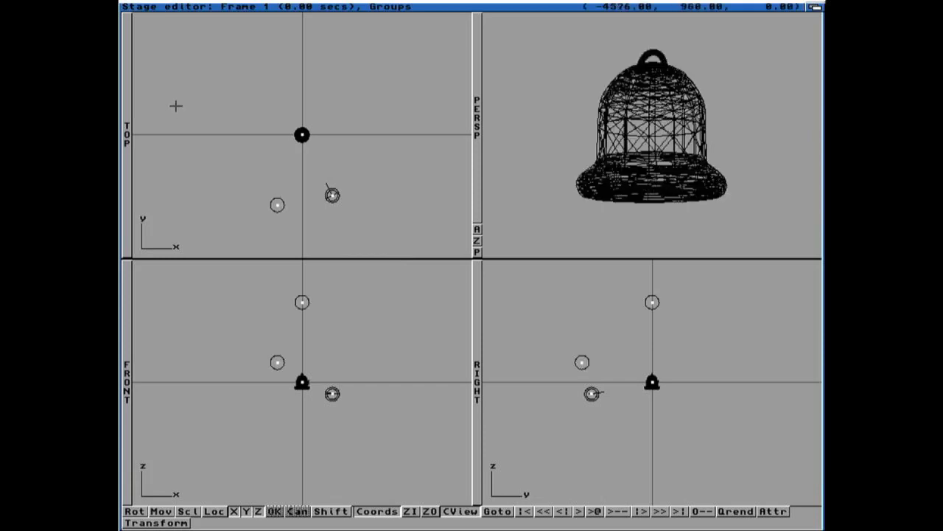
left_click(440, 232)
left_click(441, 232)
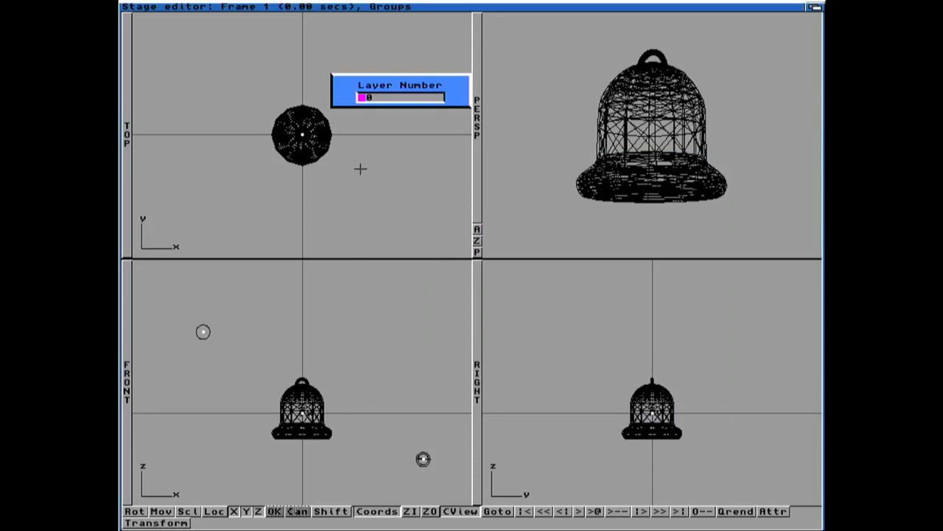
key("Return")
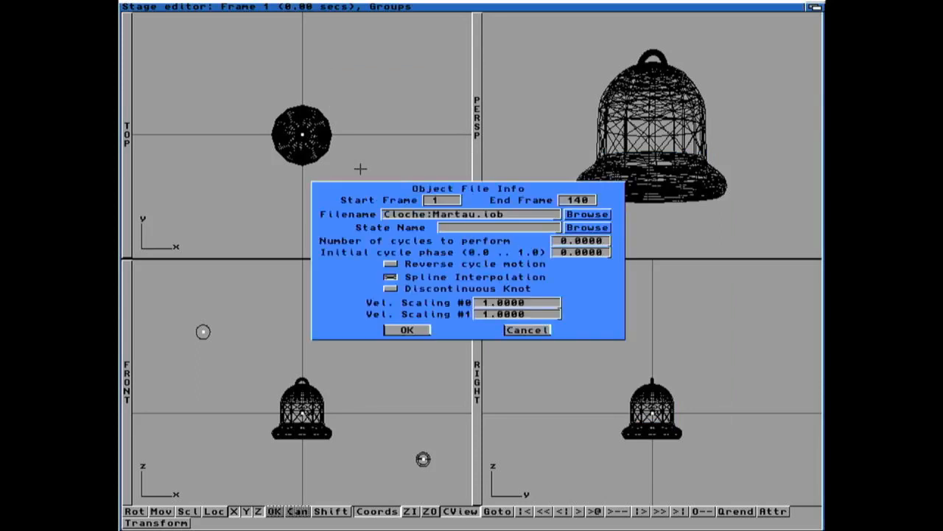
left_click(417, 328)
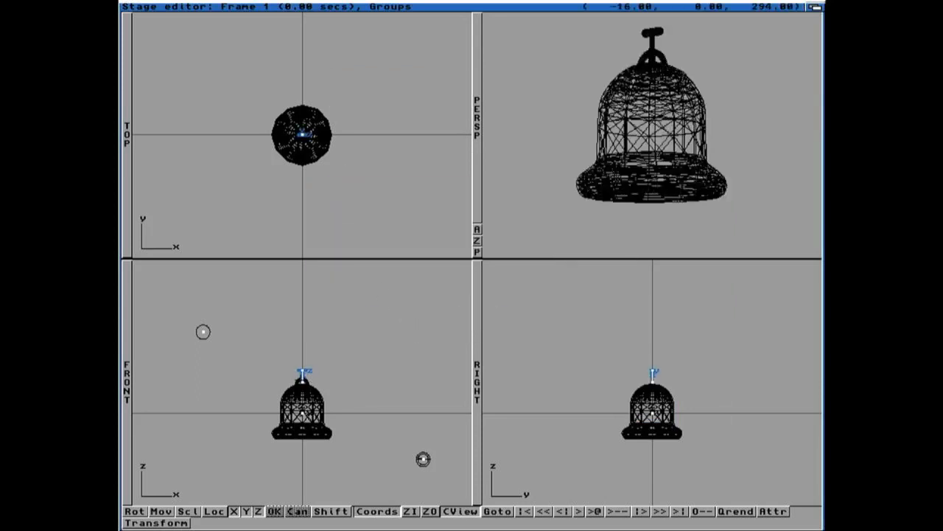
Step: Select the hammer and move it in the Front view to the bell's left side, level with its upper body
left_click(303, 371)
key("m")
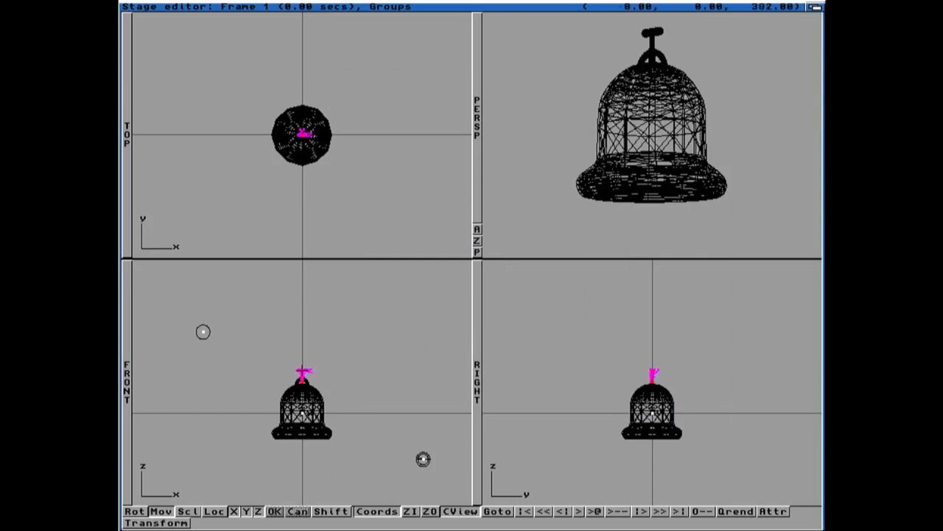
left_click(244, 394)
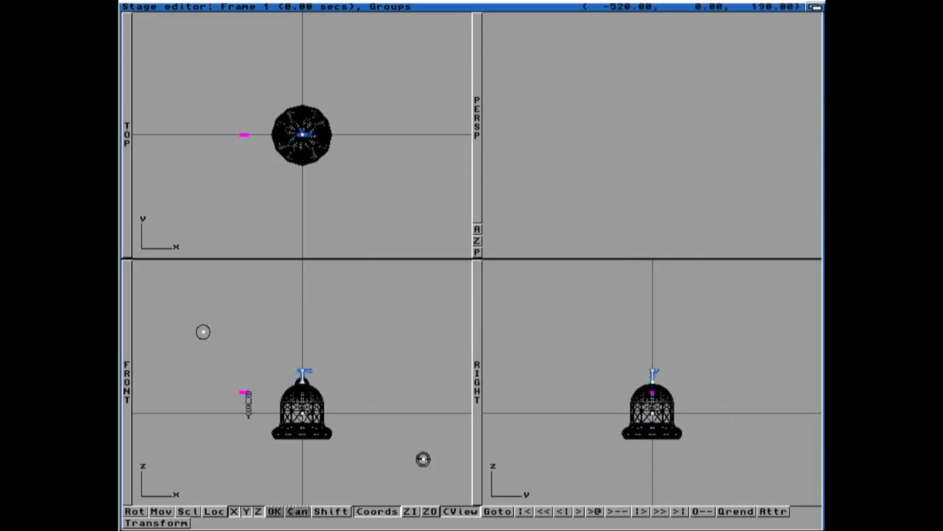
Step: Scale the hammer up to a little over half the bell's height, redraw the views and enlarge the Front view to full size
key("s")
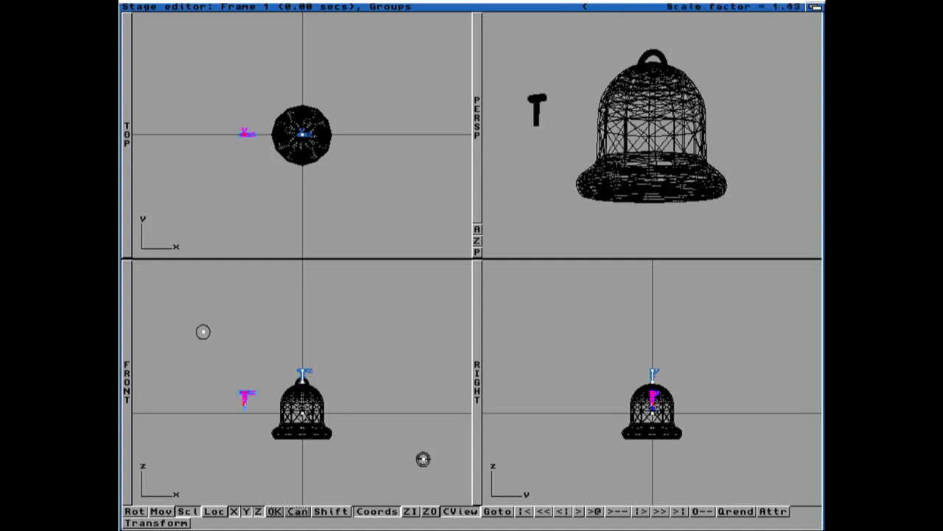
left_click(377, 411)
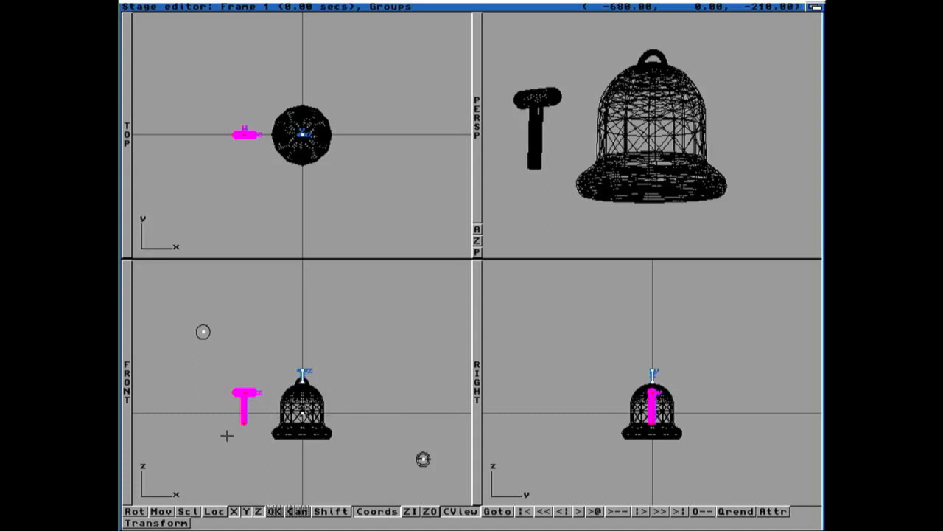
key("super+r")
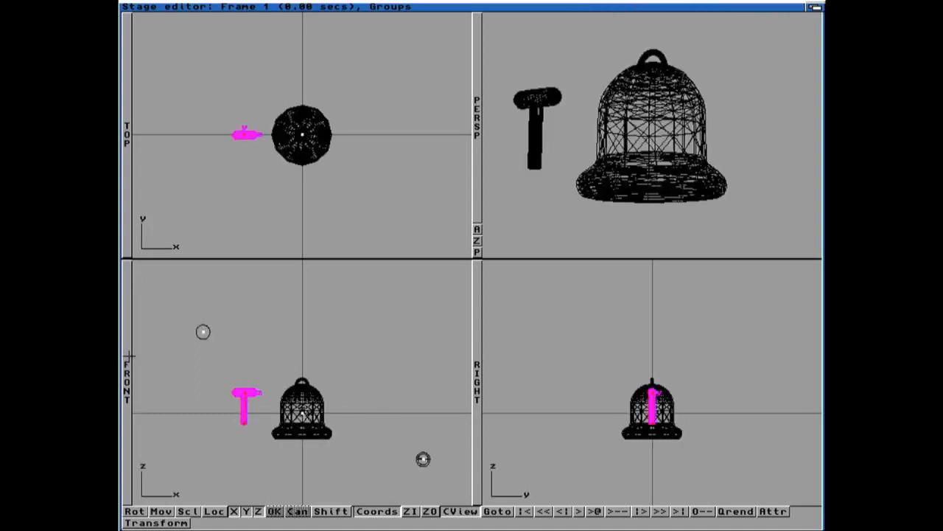
left_click(129, 356)
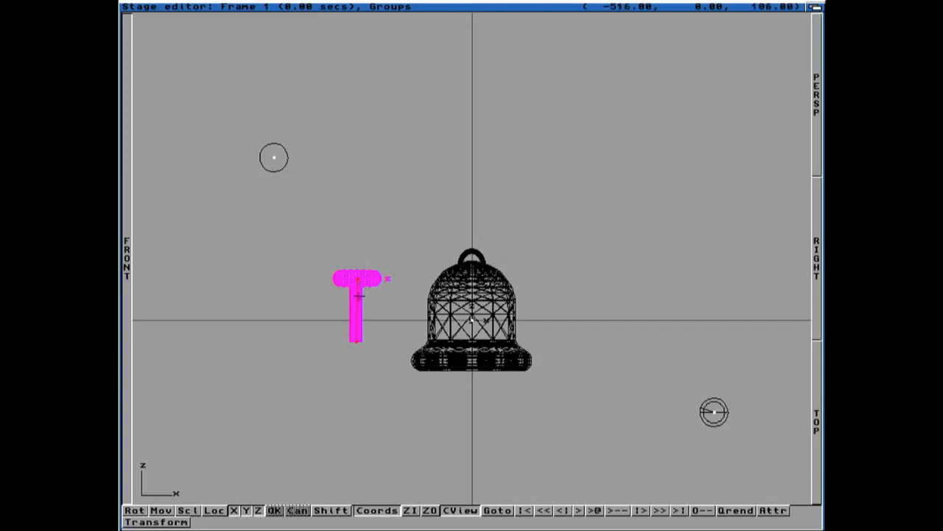
Step: Move the hammer slightly down beside the bell in the Front view and check its position and alignment values
key("m")
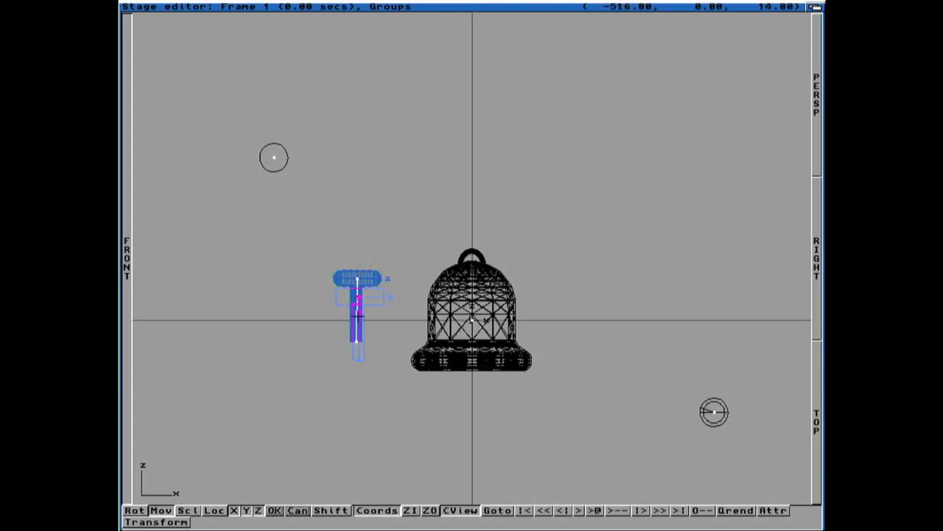
left_click_drag(359, 320, 357, 321)
key("space")
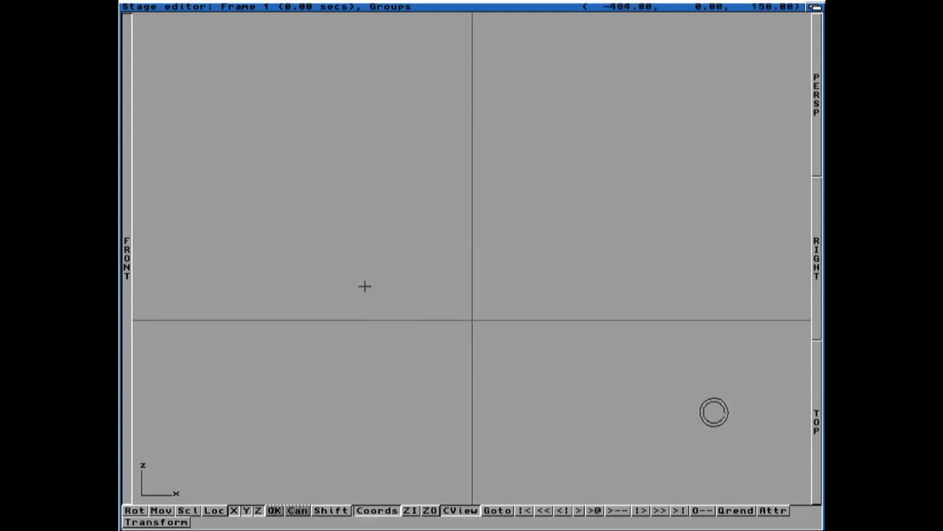
key("super+t")
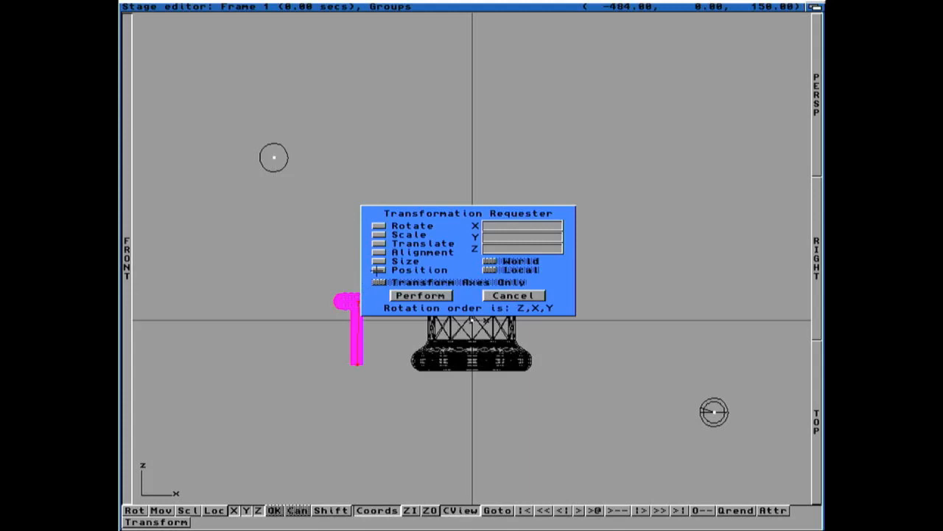
left_click(377, 270)
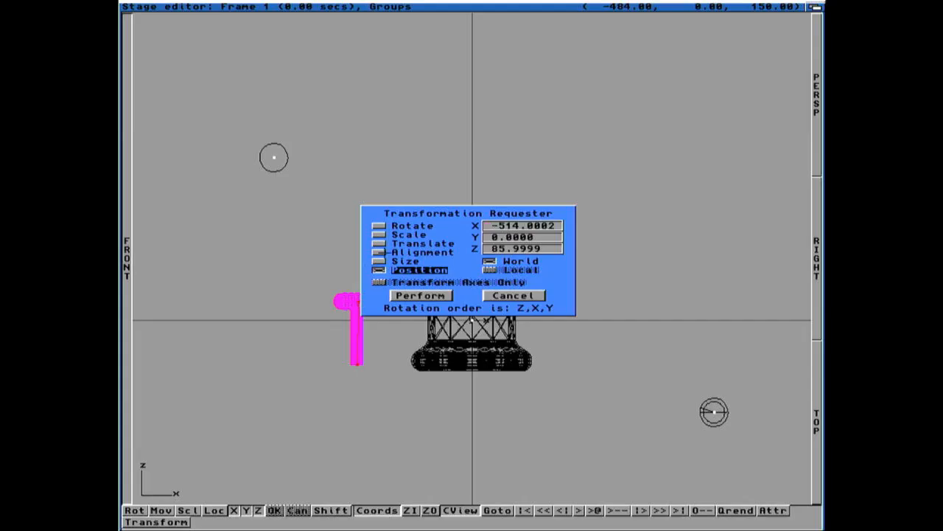
left_click(377, 252)
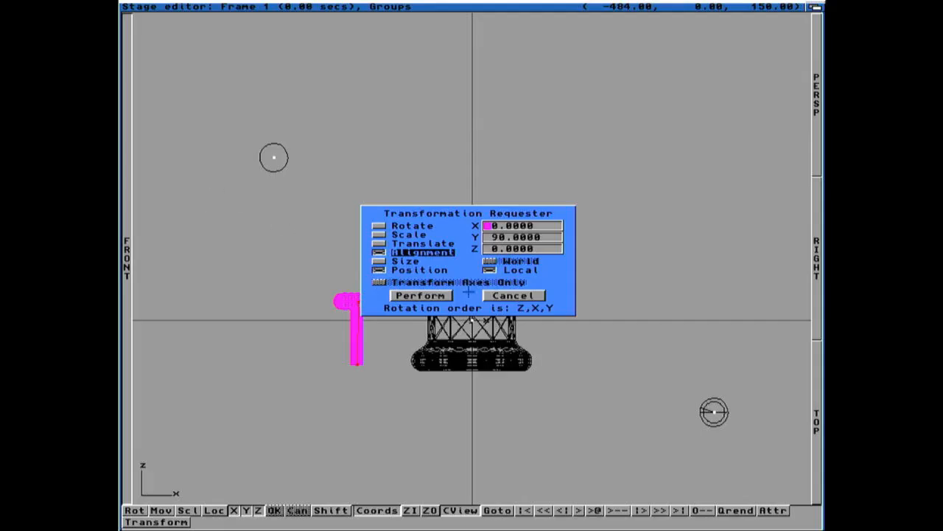
left_click(517, 295)
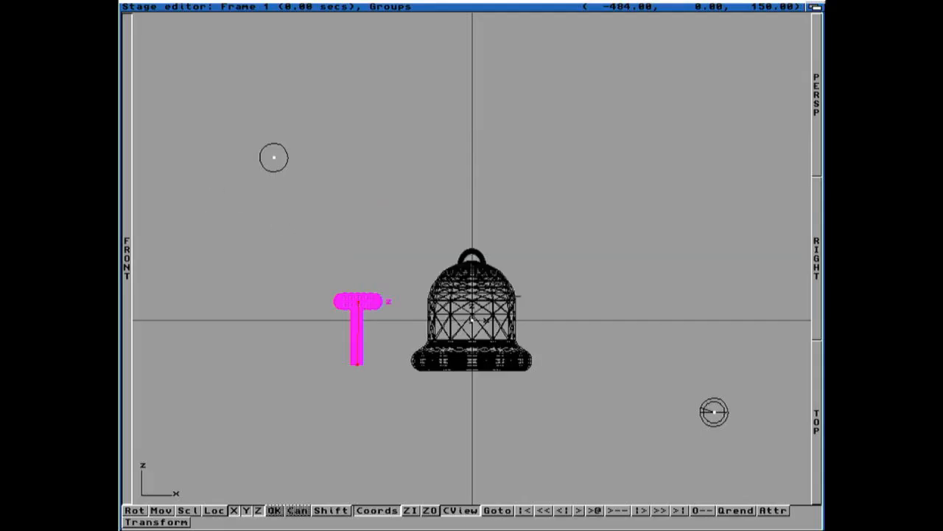
Step: Rotate the hammer clockwise about the Y axis in the Front view until its head tilts down toward the bell
left_click(360, 310)
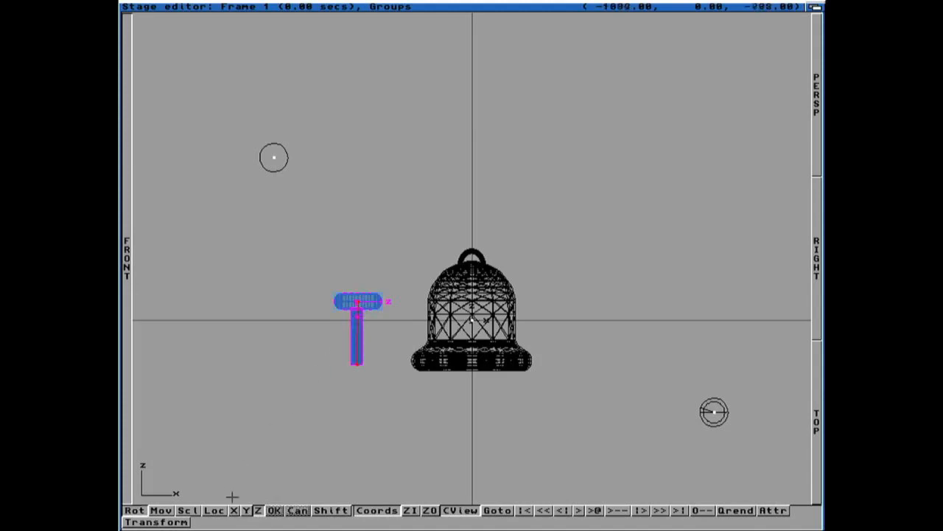
left_click(246, 510)
left_click_drag(404, 322, 508, 357)
key("space")
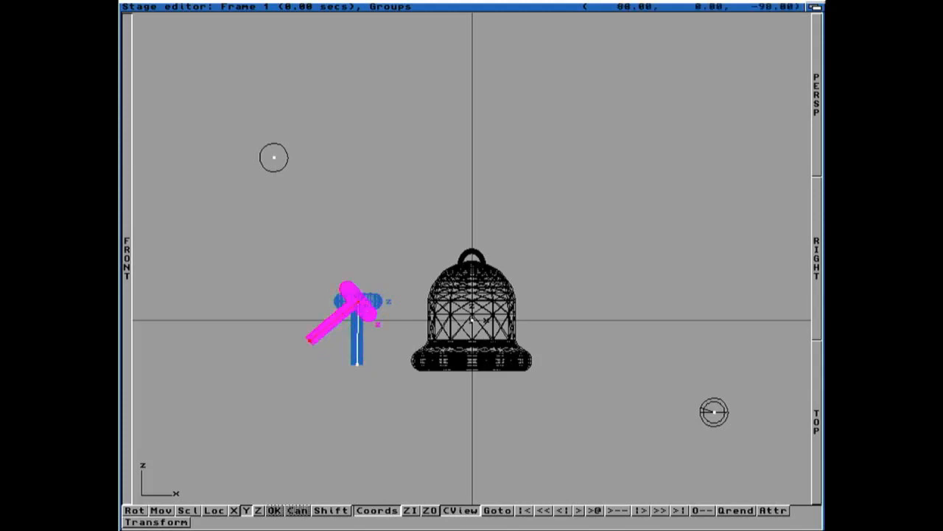
Step: Move the tilted hammer and fine-tune its Y rotation so the head touches the bell's lower rim
key("m")
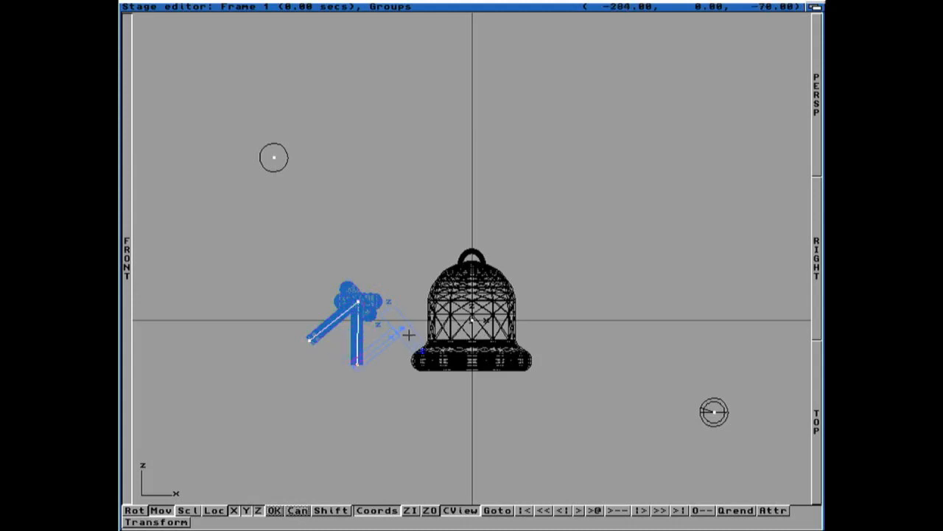
key("r")
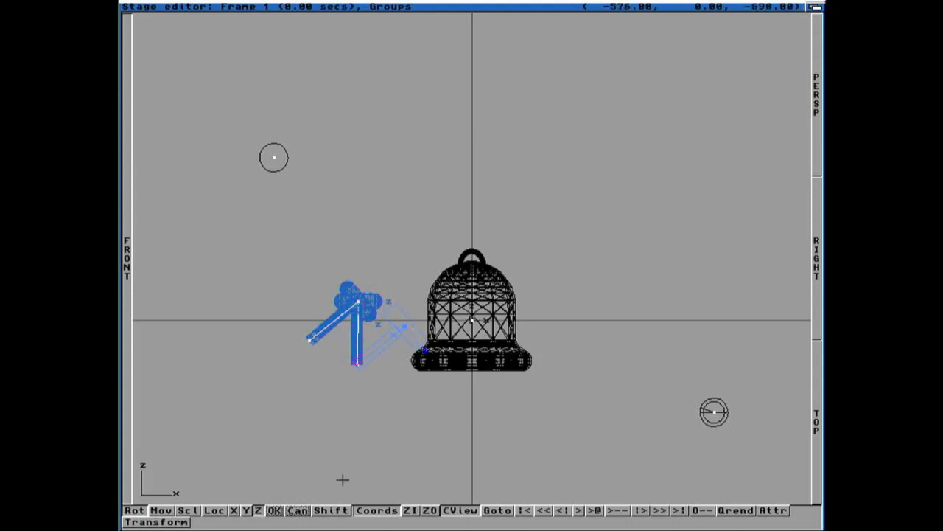
left_click(246, 510)
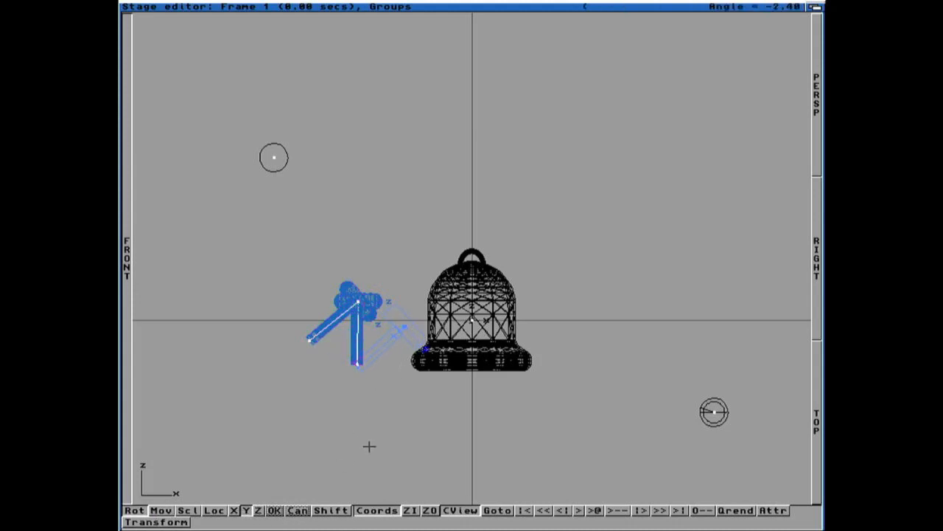
key("space")
key("m")
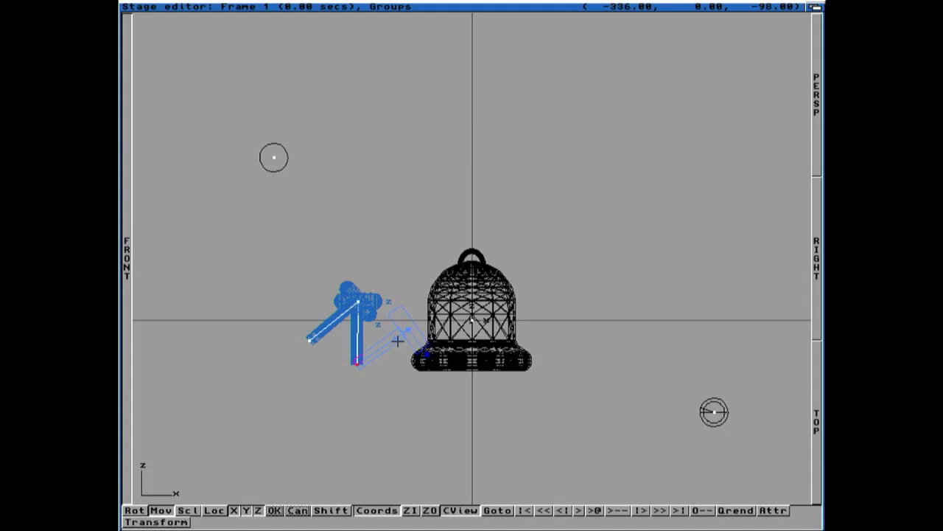
left_click(374, 400)
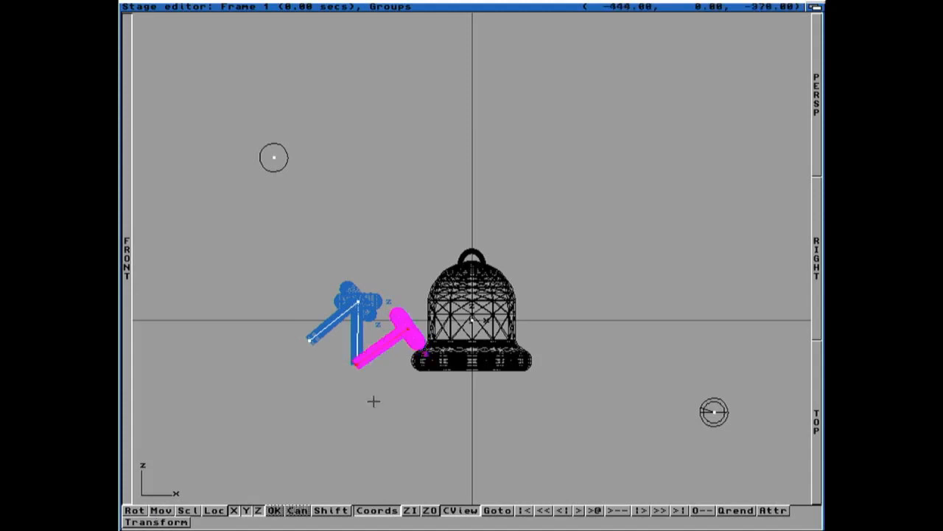
Step: Read the position and alignment values of the hammer in its striking pose
key("super+t")
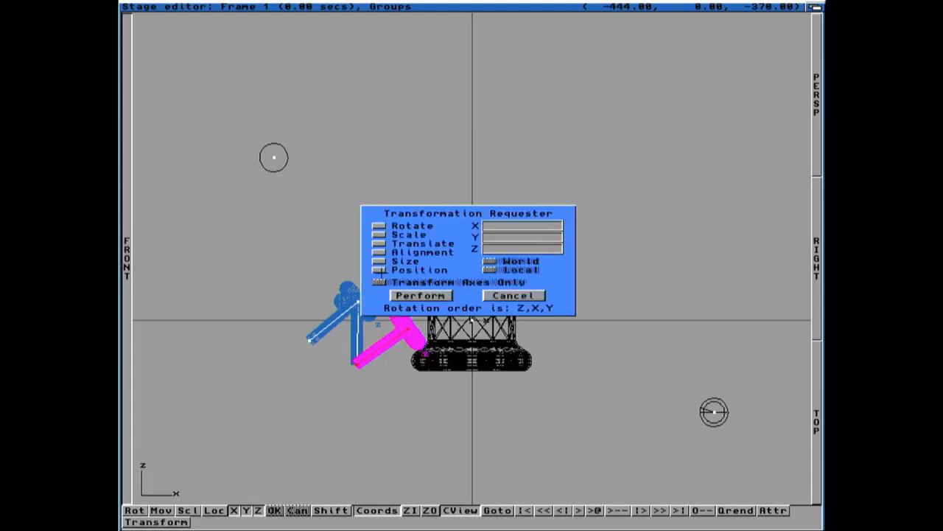
left_click(381, 271)
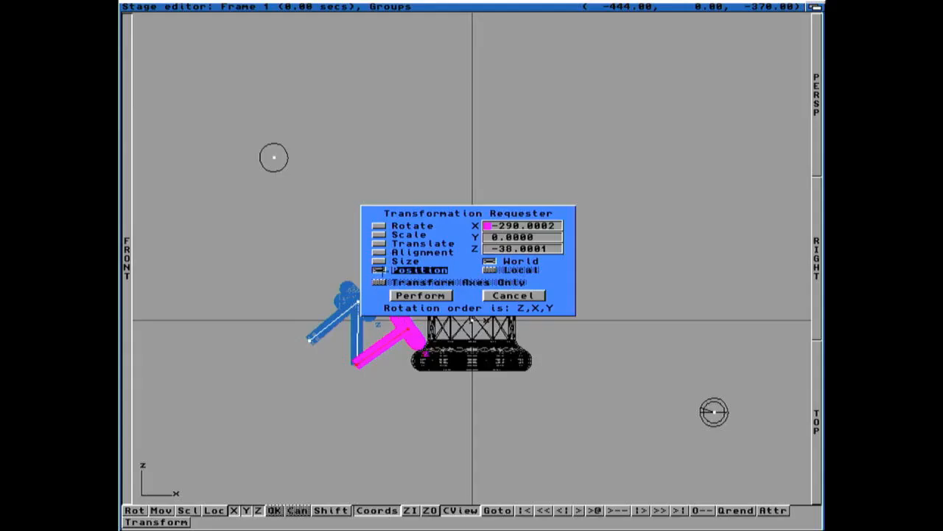
left_click(378, 270)
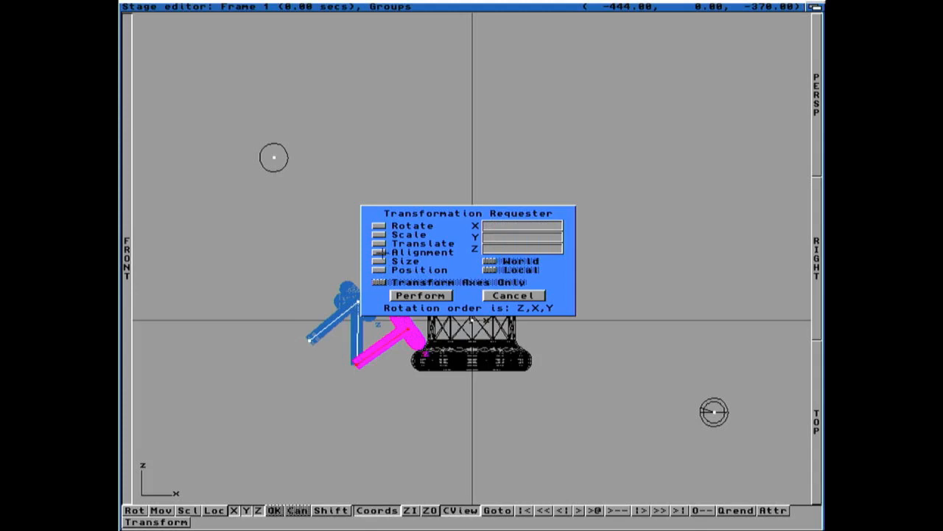
left_click(378, 252)
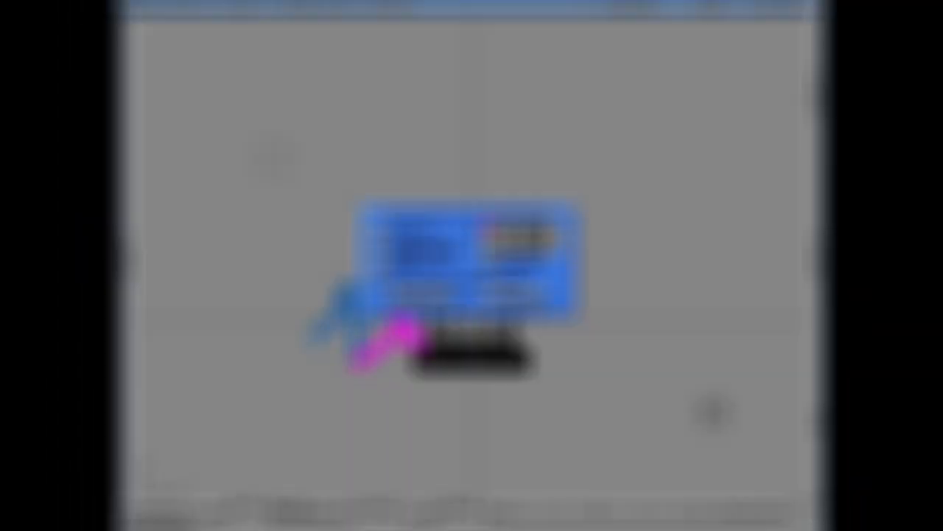
left_click(420, 295)
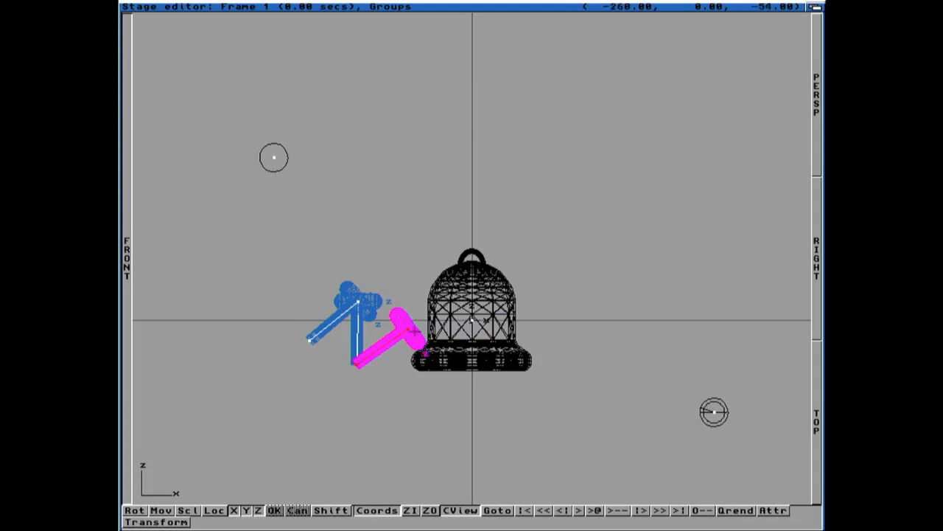
Step: Return the hammer to its upright rest position at about X -514, Z 86, with alignment X 0, Y 90, Z 0
key("super+t")
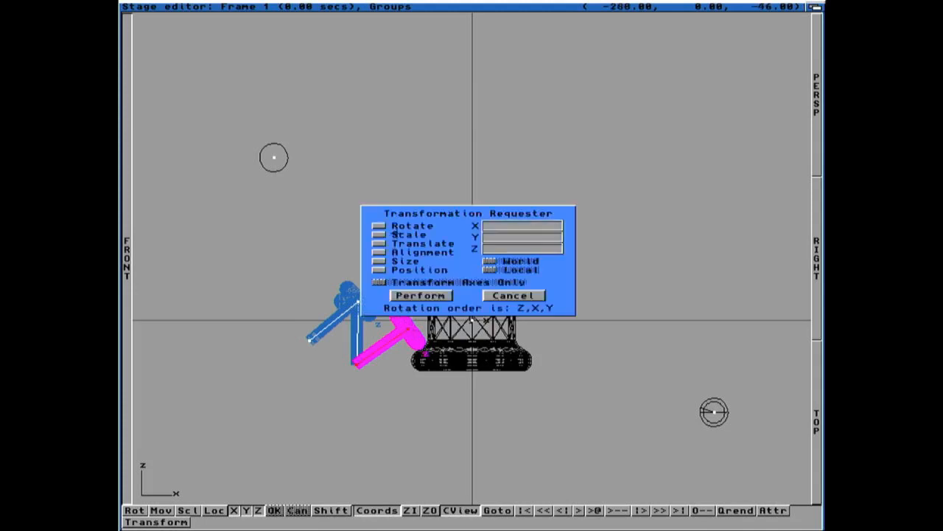
left_click(378, 270)
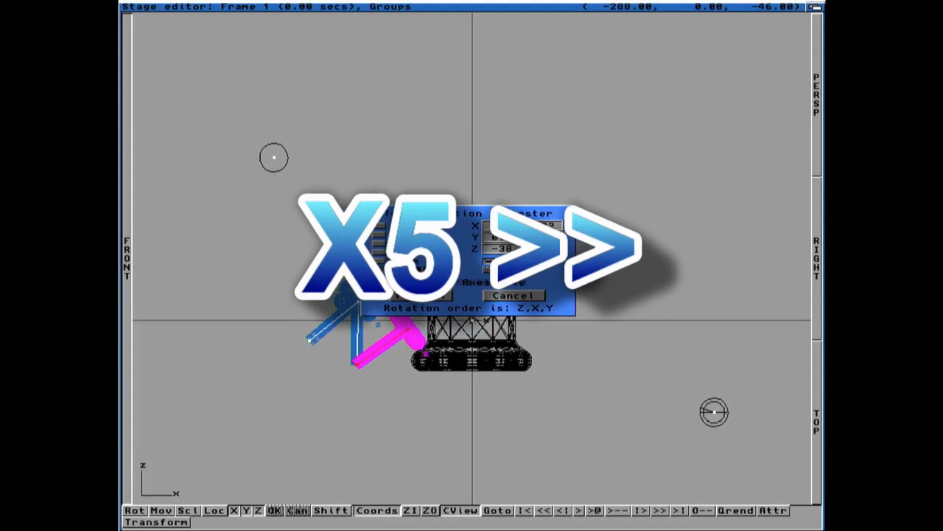
key("Return")
key("Return")
type("85.")
left_click(379, 253)
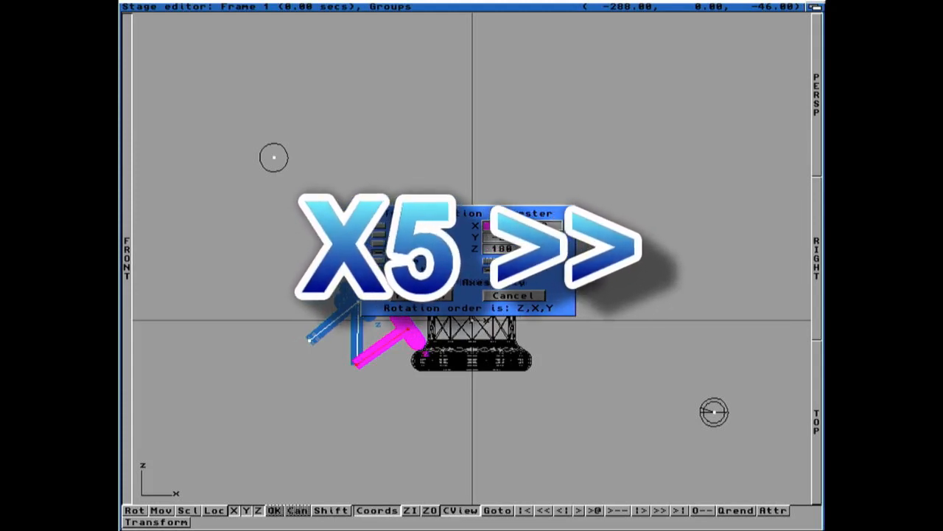
key("Return")
type("90")
key("Return")
type("0")
key("Return")
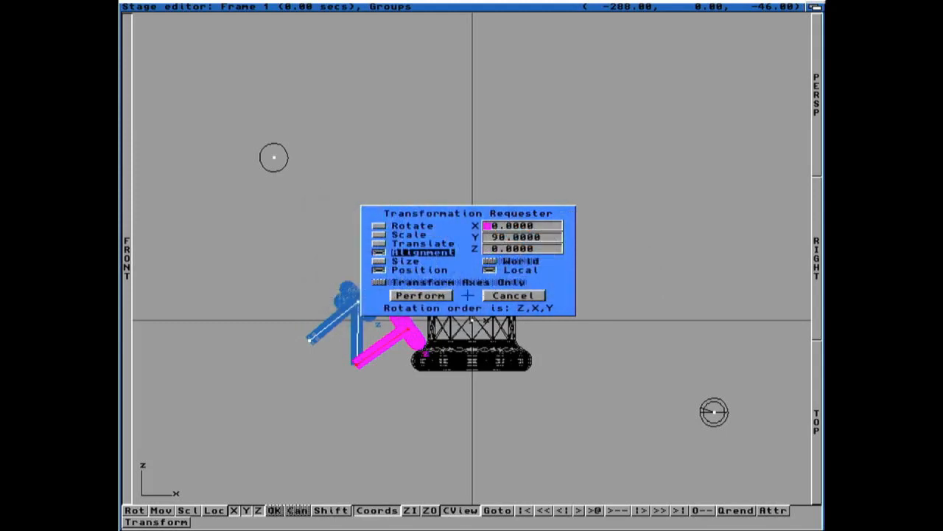
left_click(447, 296)
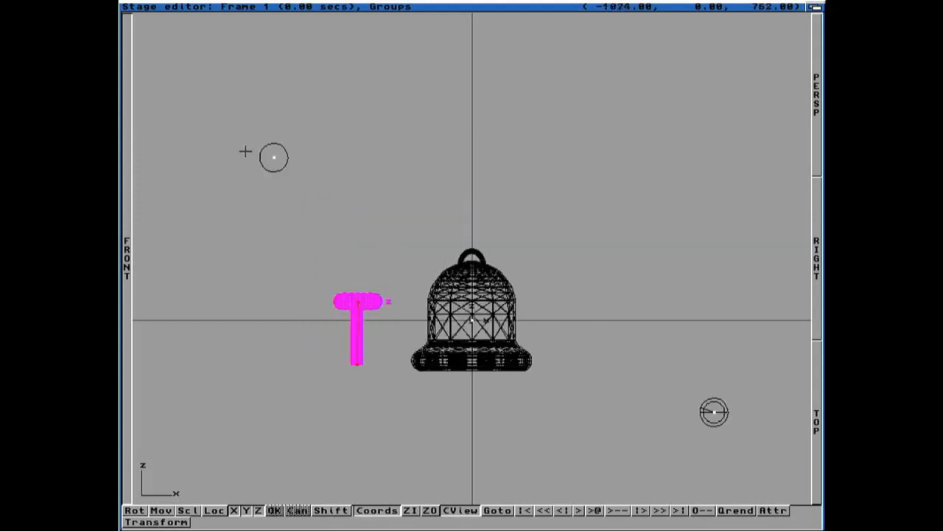
Step: Open the Action editor and set the end frame of CLOCHE's Align channel to 15
right_click(151, 5)
right_click_drag(159, 18, 175, 47)
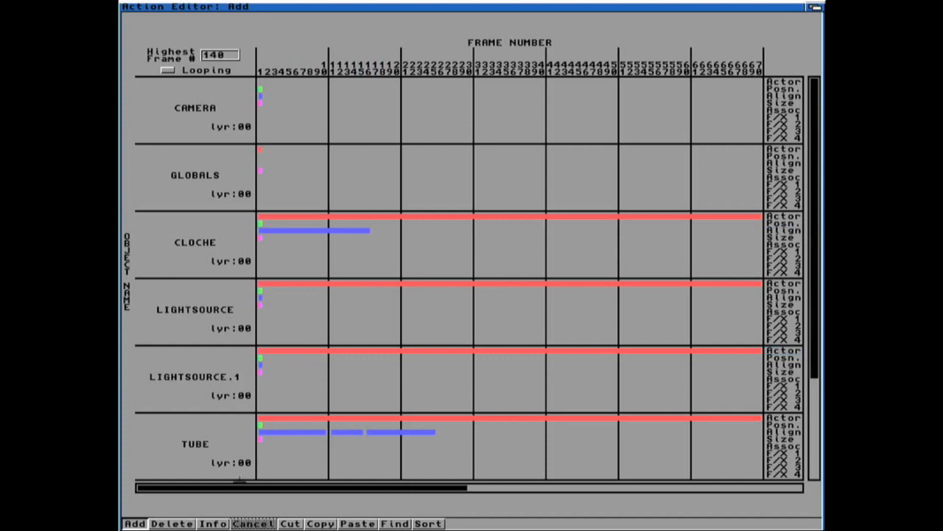
left_click(210, 523)
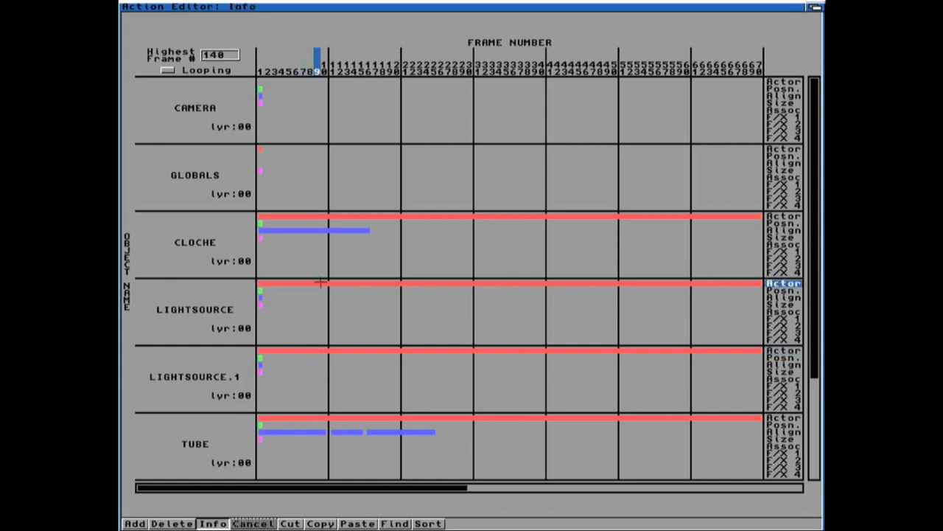
left_click(364, 231)
left_click(573, 214)
key("BackSpace")
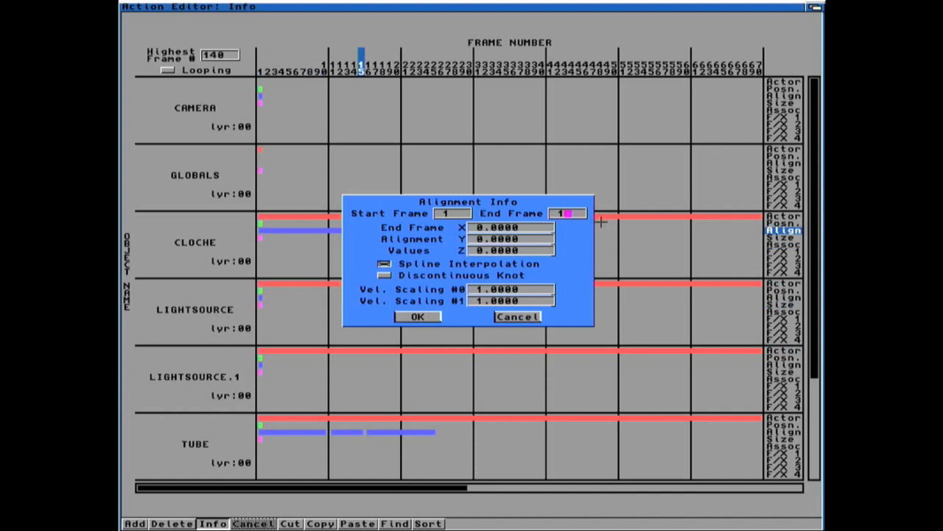
type("5")
left_click(437, 315)
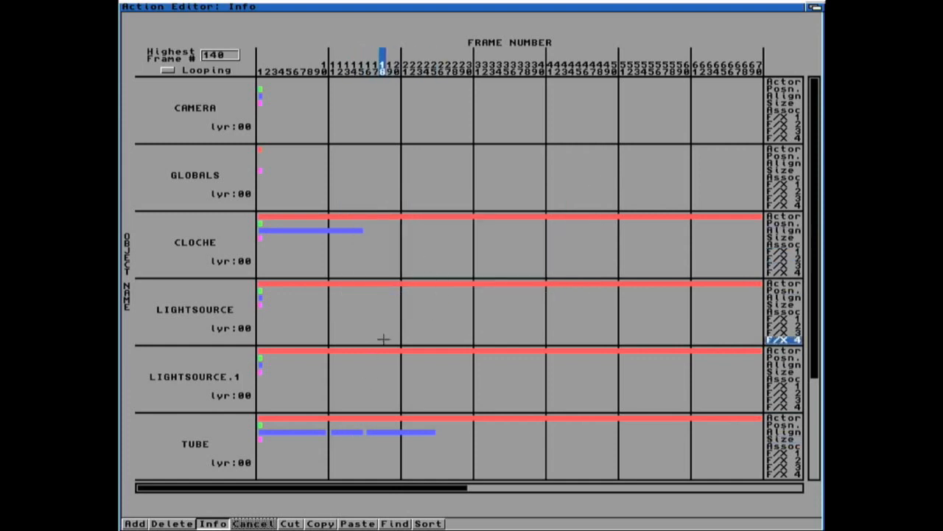
Step: Add a Tween Alignment to CLOCHE's Align channel starting at frame 16, with a Y alignment of -9
left_click(135, 524)
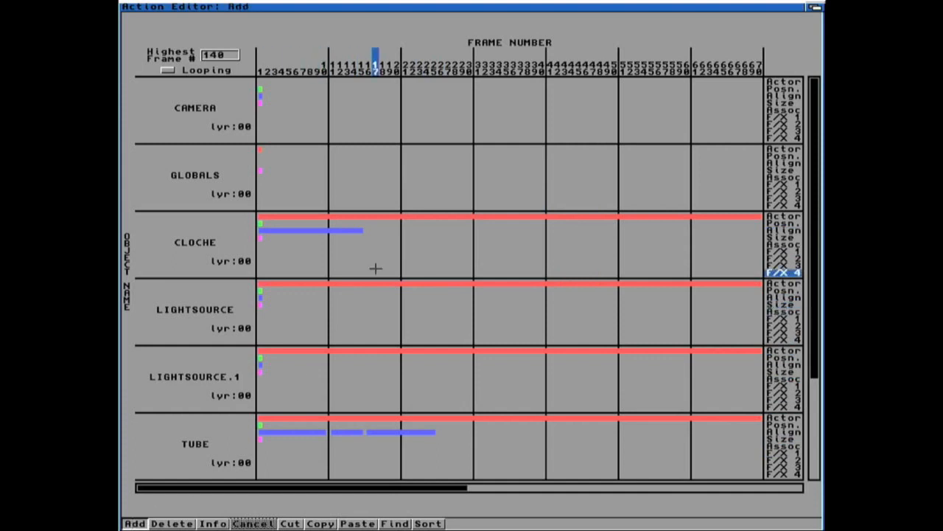
left_click(367, 229)
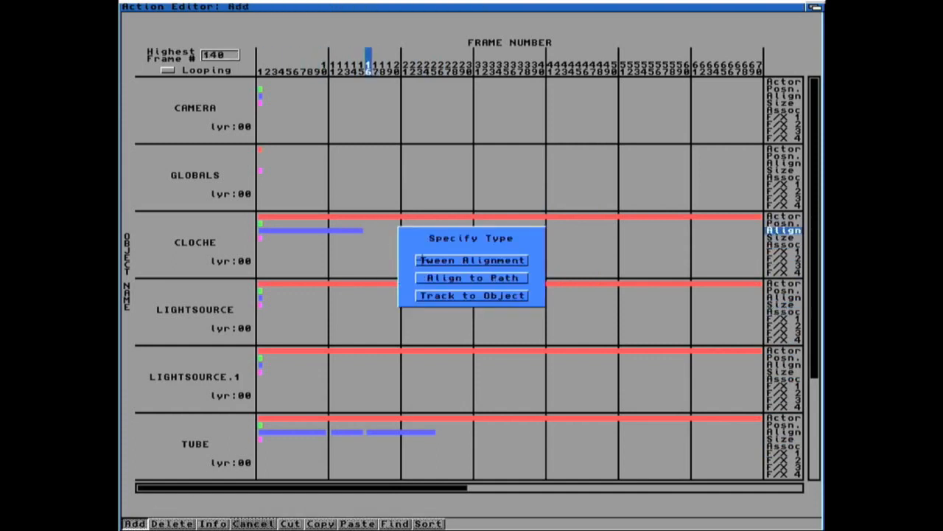
left_click(443, 260)
left_click(479, 239)
key("BackSpace")
type("-0.0000")
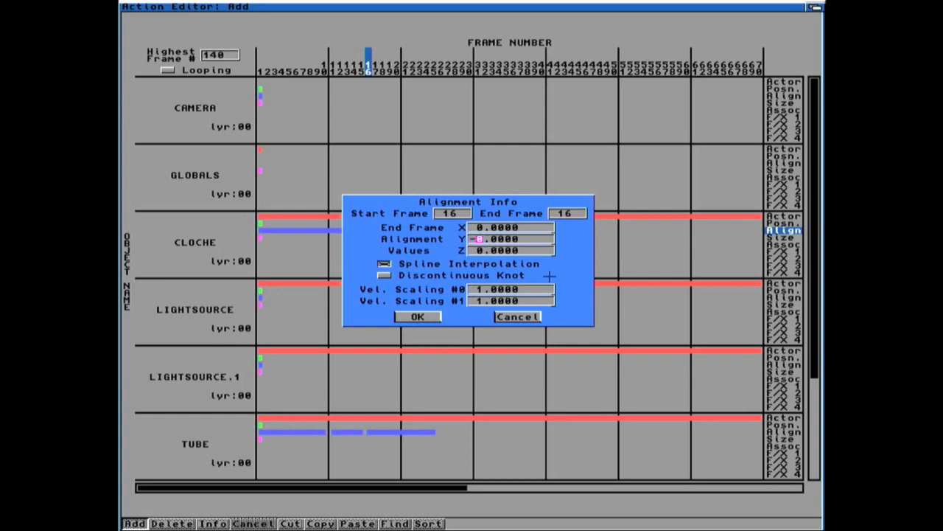
key("Delete")
type("9")
key("Return")
Step: Set the end frame of CLOCHE's new alignment tween to 25 and accept it
left_click(573, 214)
key("BackSpace")
key("BackSpace")
type("25")
key("Return")
left_click(438, 315)
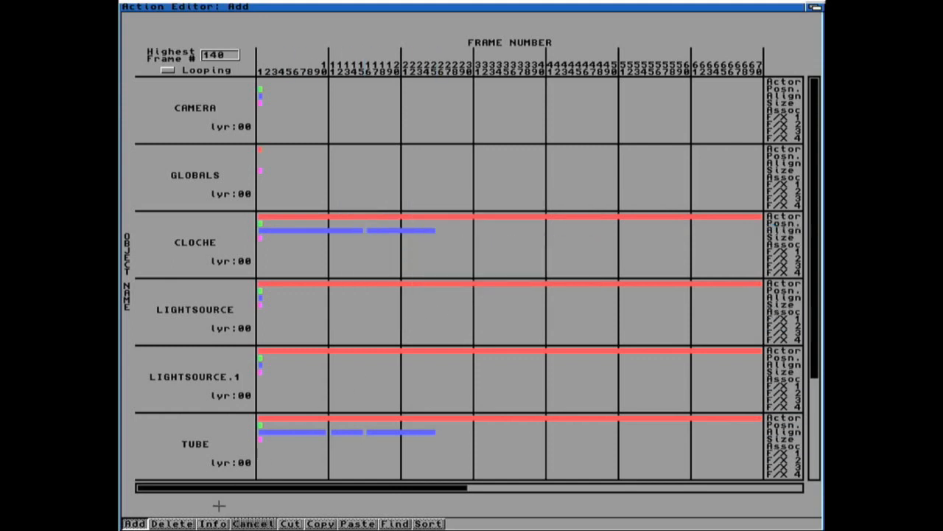
Step: Add a Tween Alignment to CLOCHE's Align channel from frame 26 to 35, with a Y alignment of 9
left_click(438, 229)
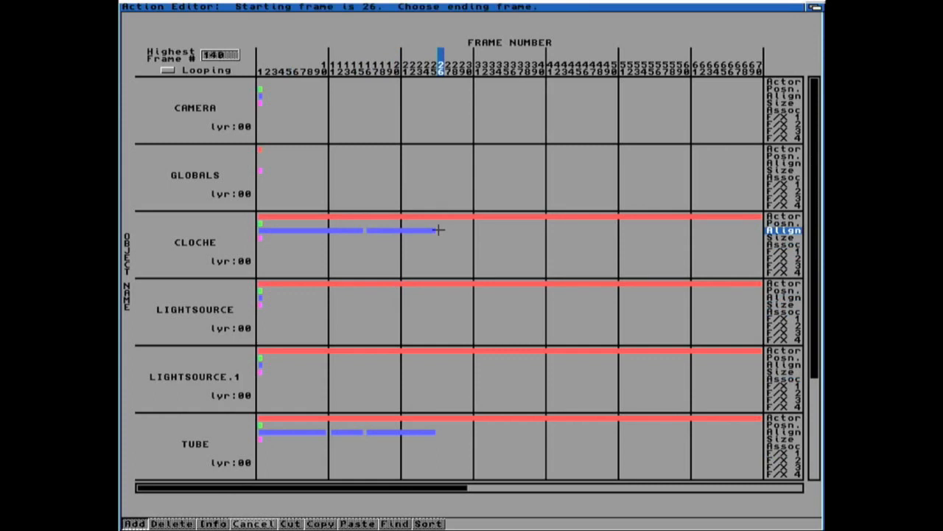
left_click(438, 230)
left_click(438, 258)
left_click(479, 238)
key("Delete")
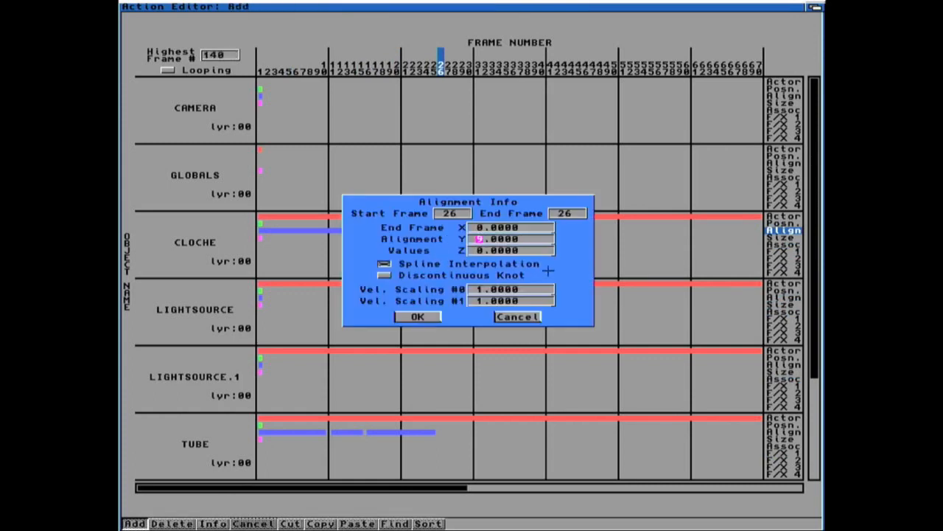
left_click(579, 213)
key("BackSpace")
key("BackSpace")
type("35")
left_click(435, 317)
Step: Add a Tween Alignment to CLOCHE's Align channel from frame 36 to 44, with a Y alignment of -8
left_click(513, 231)
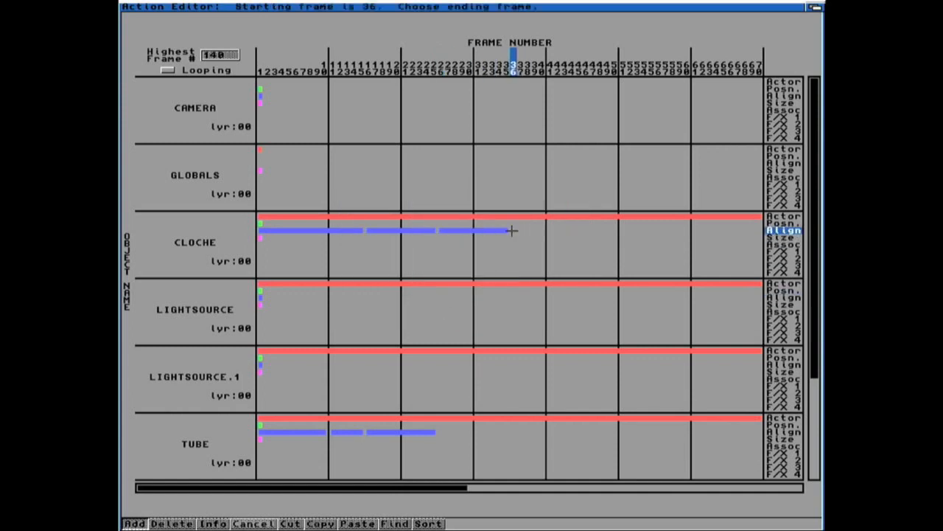
left_click(513, 231)
left_click(460, 260)
left_click(486, 239)
key("Delete")
type("8")
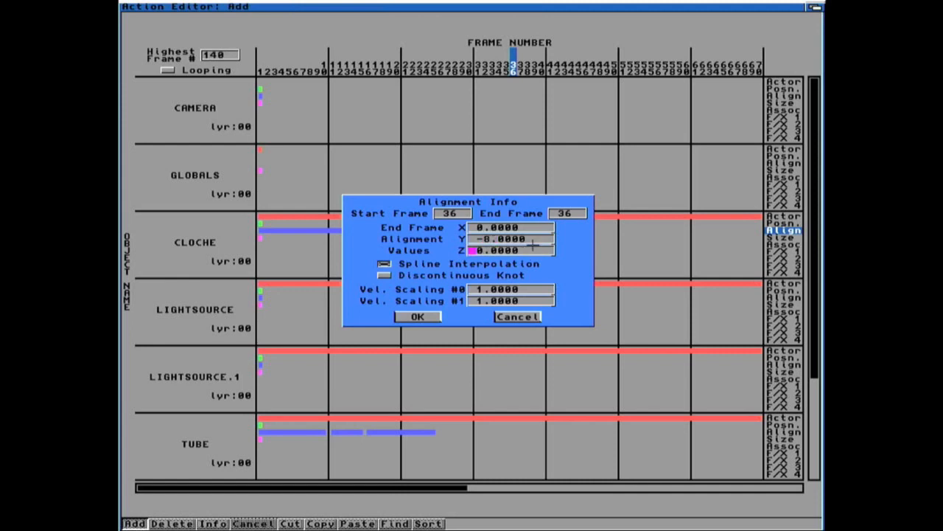
left_click(577, 214)
key("BackSpace")
key("BackSpace")
type("44")
left_click(418, 316)
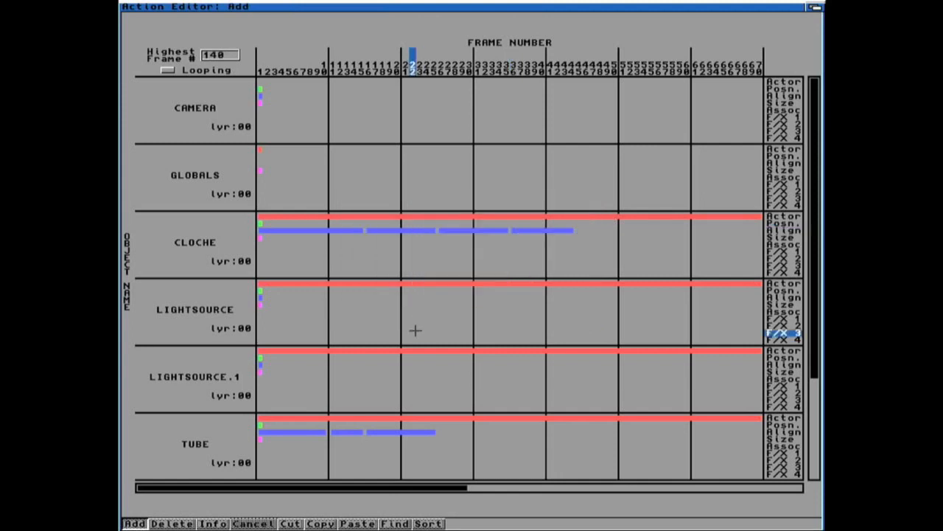
Step: Review CLOCHE's alignment tweens and correct the Y alignment of the frame 26–35 tween to 9
left_click(212, 523)
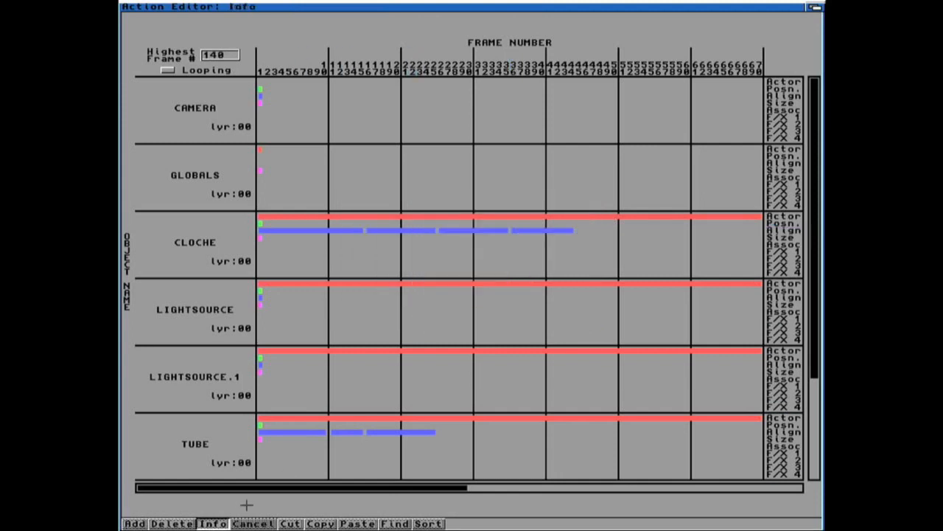
left_click(459, 230)
left_click(516, 316)
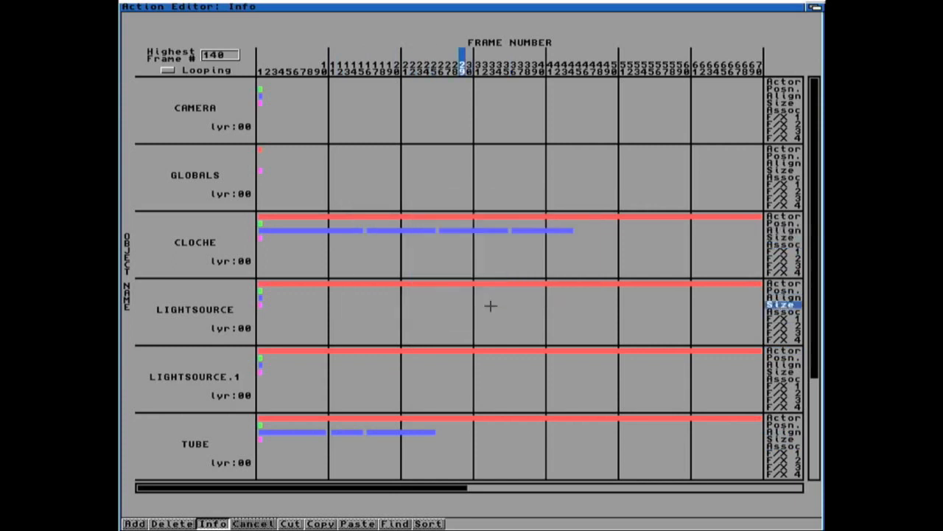
left_click(381, 229)
left_click(517, 316)
left_click(462, 230)
left_click(479, 239)
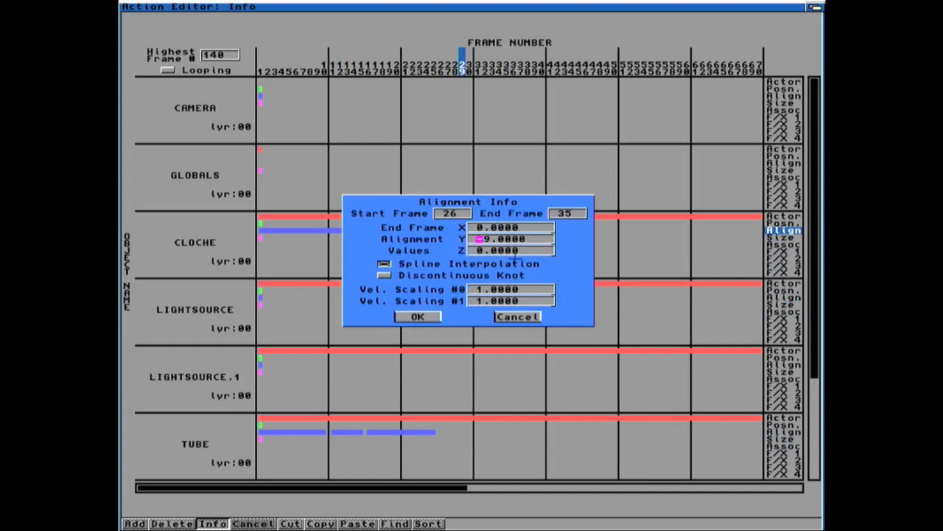
left_click(417, 316)
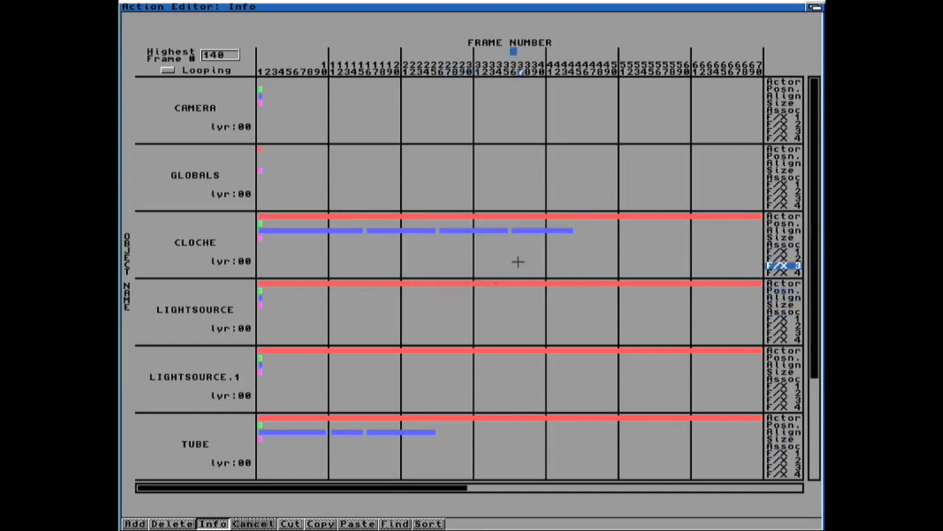
left_click(519, 229)
left_click(516, 316)
Step: Add a Tween Alignment to CLOCHE's Align channel from frame 45 to 53, with a Y alignment of 8
left_click(134, 523)
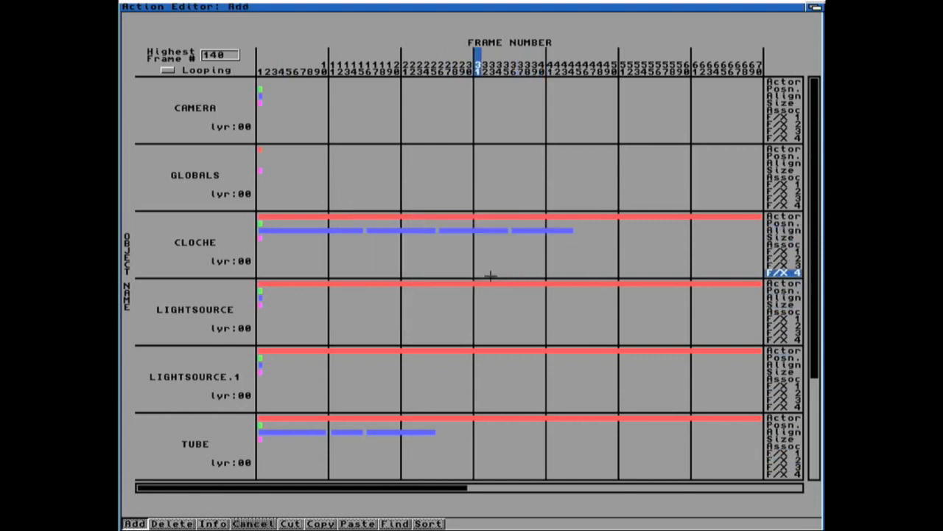
left_click(576, 230)
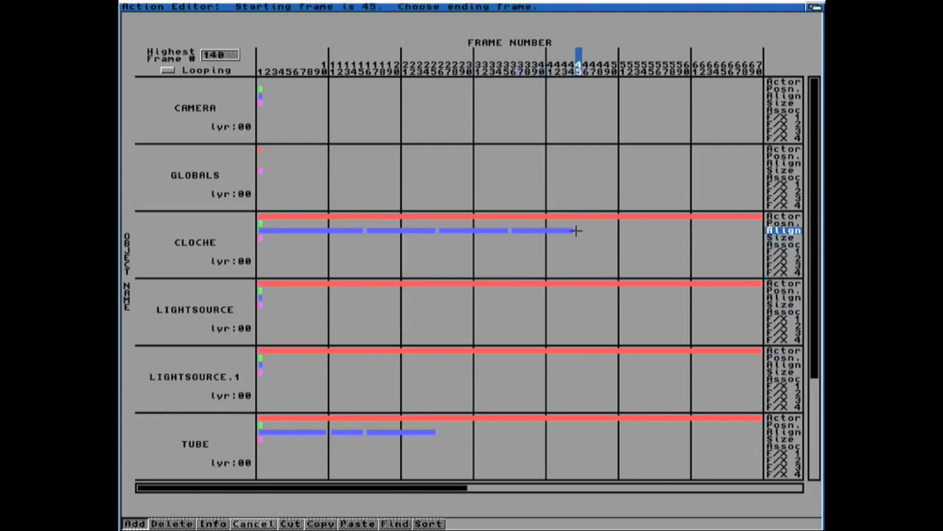
left_click(577, 230)
left_click(499, 259)
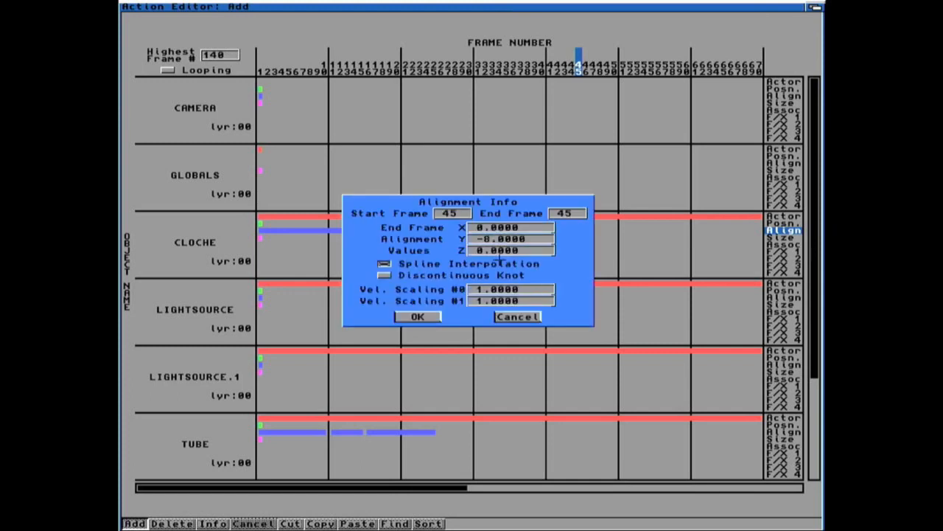
left_click(483, 239)
left_click(483, 240)
key("Delete")
left_click(581, 213)
key("BackSpace")
key("BackSpace")
type("53")
left_click(434, 315)
Step: Add an alignment tween to CLOCHE's Align channel from frame 54 to 61, with a Y alignment of -7
left_click_drag(451, 486, 519, 487)
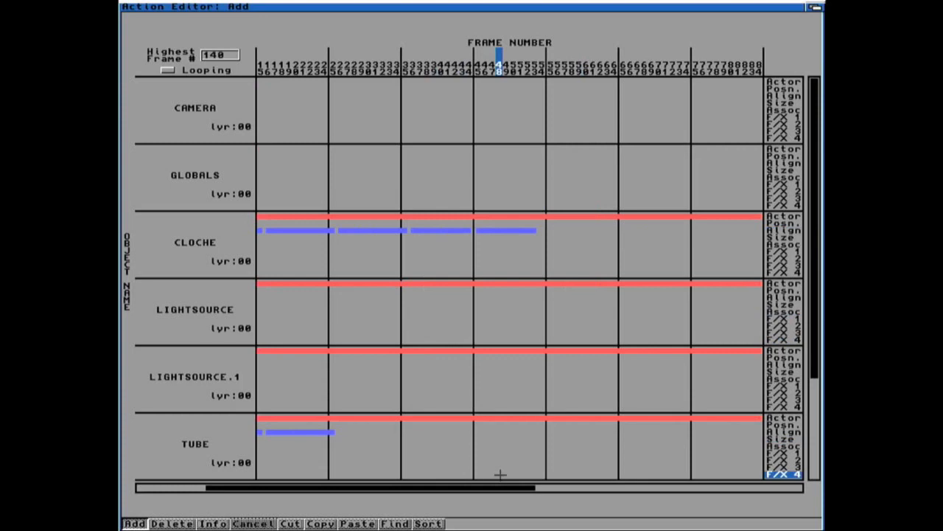
double_click(542, 230)
left_click(581, 214)
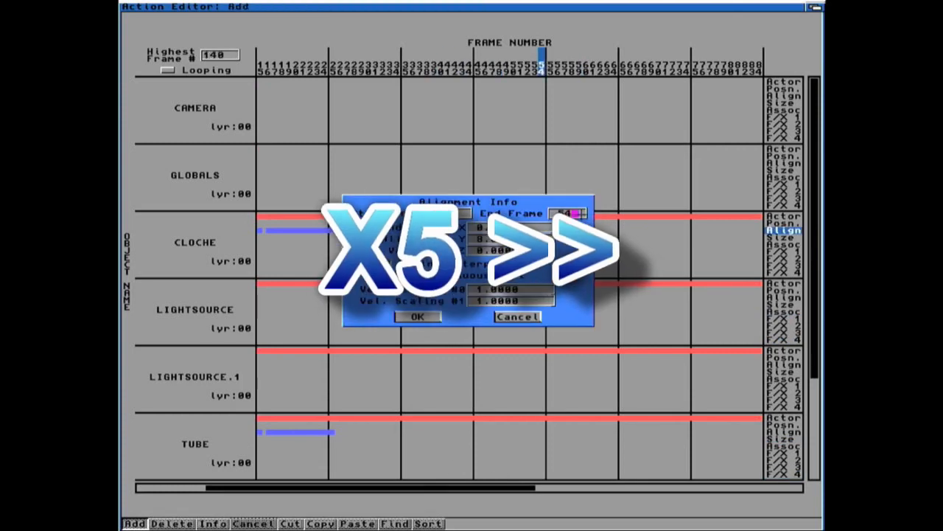
left_click(480, 239)
left_click(430, 315)
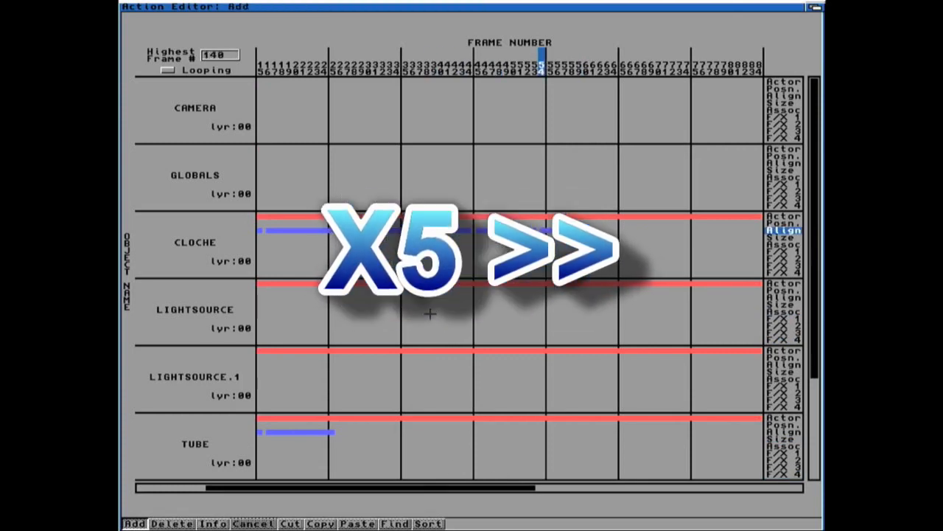
Step: Add an alignment tween to CLOCHE from frame 62 to 69, reversing the sign of the previous tween's Y alignment
double_click(600, 230)
left_click(577, 213)
key("BackSpace")
key("BackSpace")
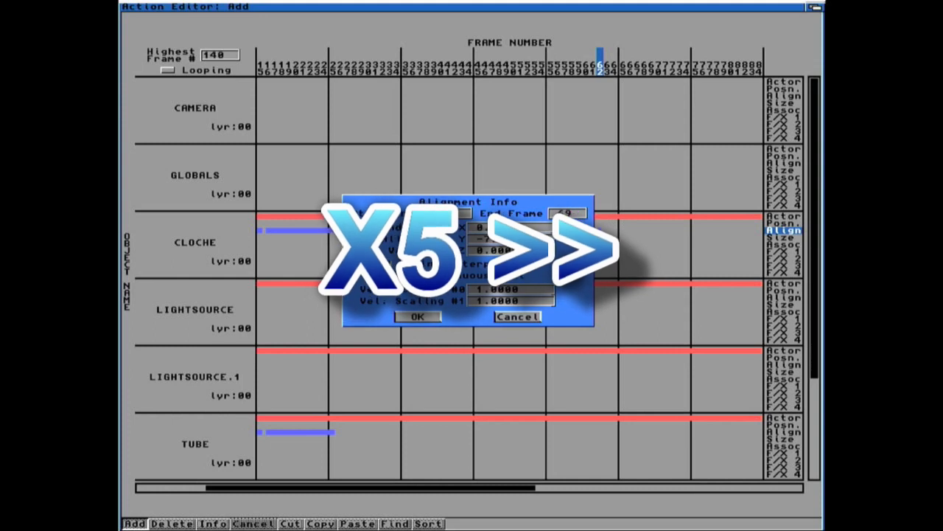
left_click(420, 316)
Step: Add CLOCHE alignment tweens for frames 70–76 and 77–83, giving the second a Y alignment of 6
left_click_drag(522, 486, 648, 485)
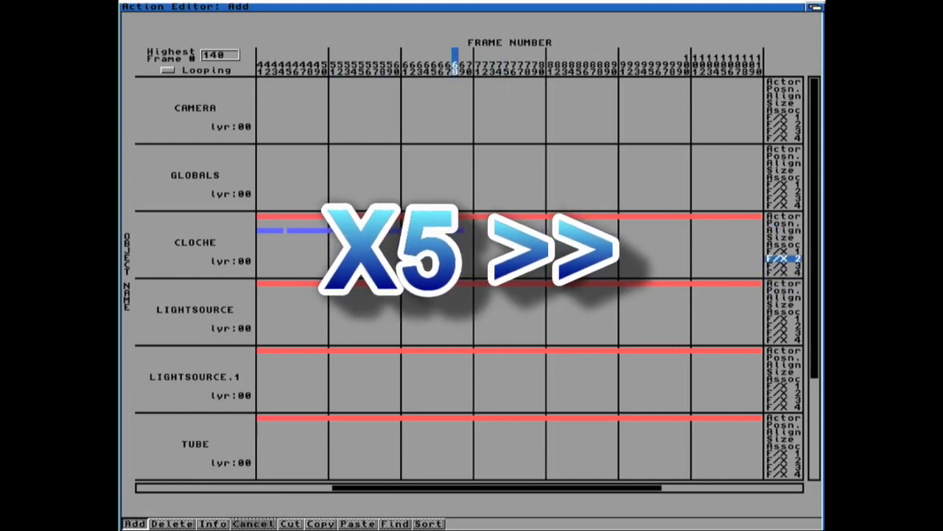
double_click(470, 230)
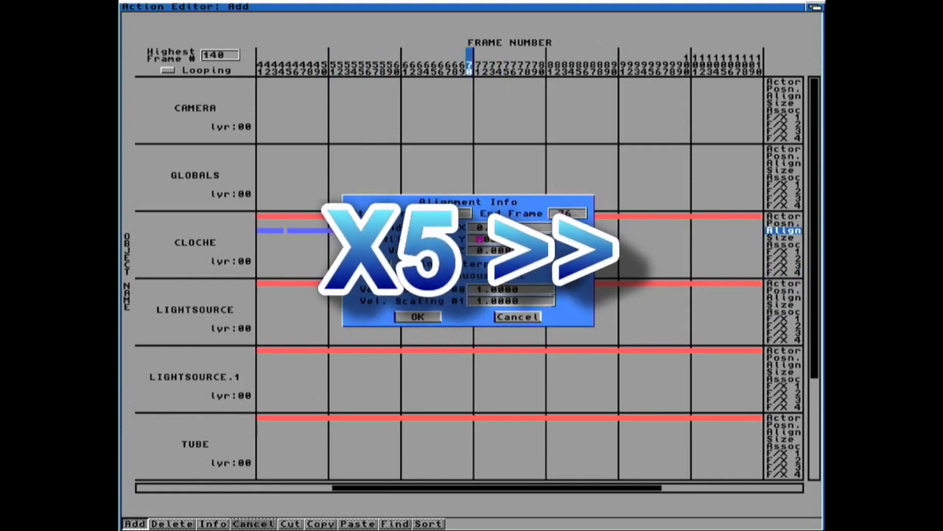
left_click(417, 317)
left_click(521, 230)
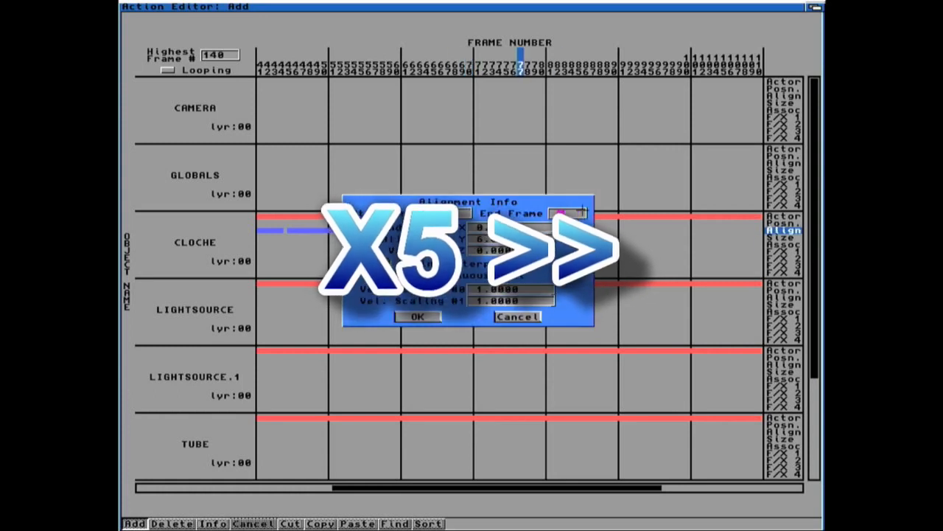
left_click(418, 316)
Step: Add an alignment tween to CLOCHE's Align channel from frame 84 to 89, with a Y alignment of -5
left_click(571, 230)
left_click(571, 230)
left_click(480, 239)
type("-5")
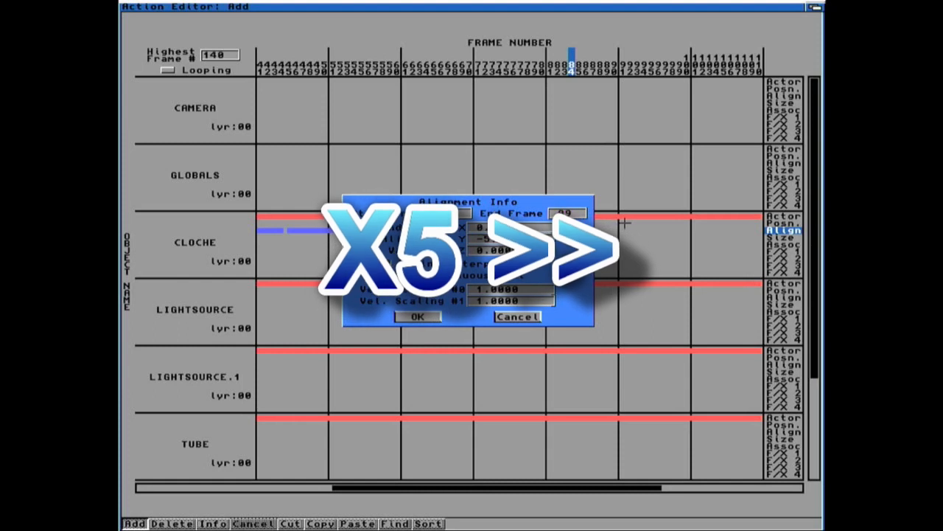
left_click(418, 317)
Step: Check the alignment settings of CLOCHE's frame 70–76 and frame 77–83 tweens
left_click(213, 524)
left_click(469, 230)
left_click(418, 316)
left_click(535, 230)
left_click(418, 316)
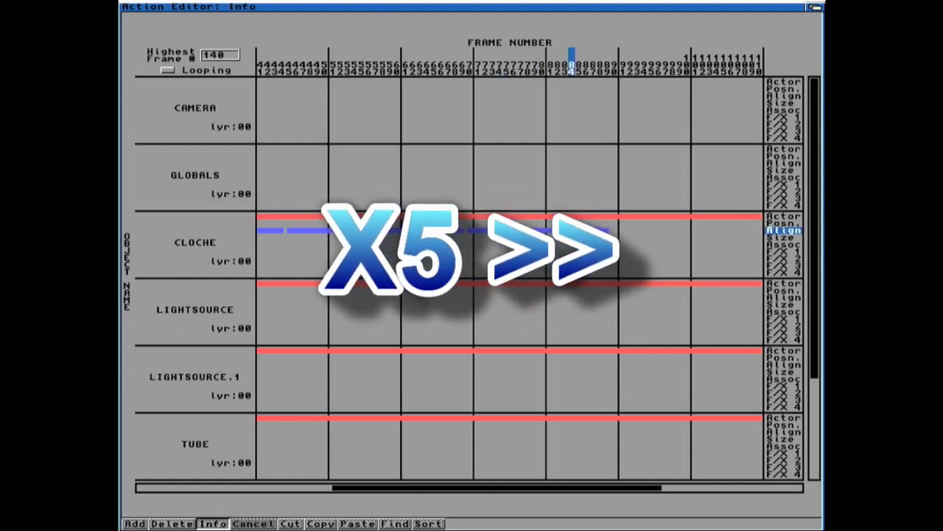
Step: Add an alignment tween to CLOCHE's Align channel from frame 90 to 95, with a Y alignment of 5
left_click(135, 523)
left_click(614, 230)
left_click(614, 230)
left_click(480, 240)
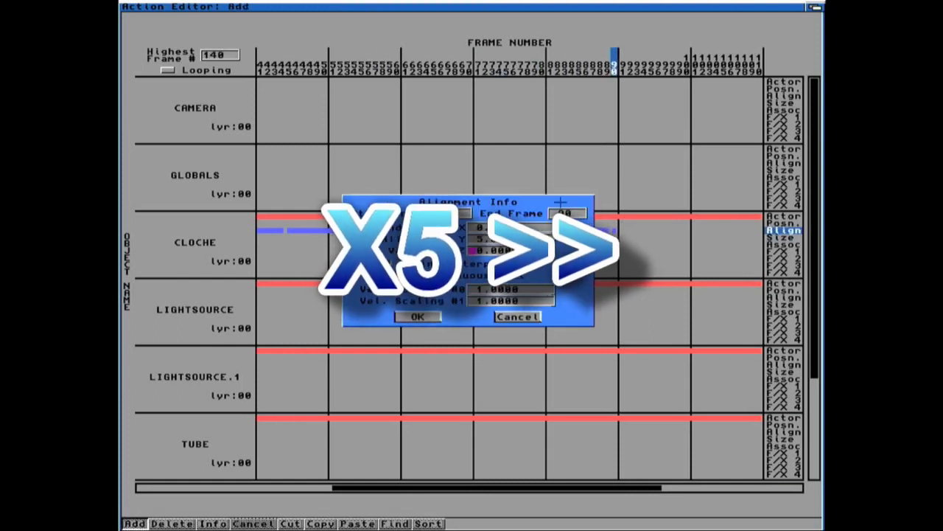
left_click(418, 316)
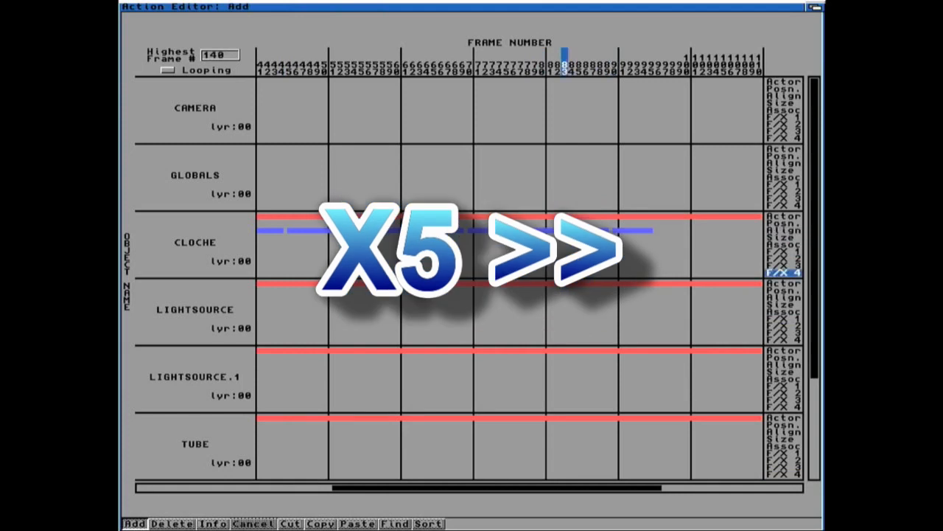
Step: Add CLOCHE alignment tweens for frames 96–100 with a negative Y alignment and 101–105 with a Y alignment of 4
left_click(658, 230)
left_click(658, 230)
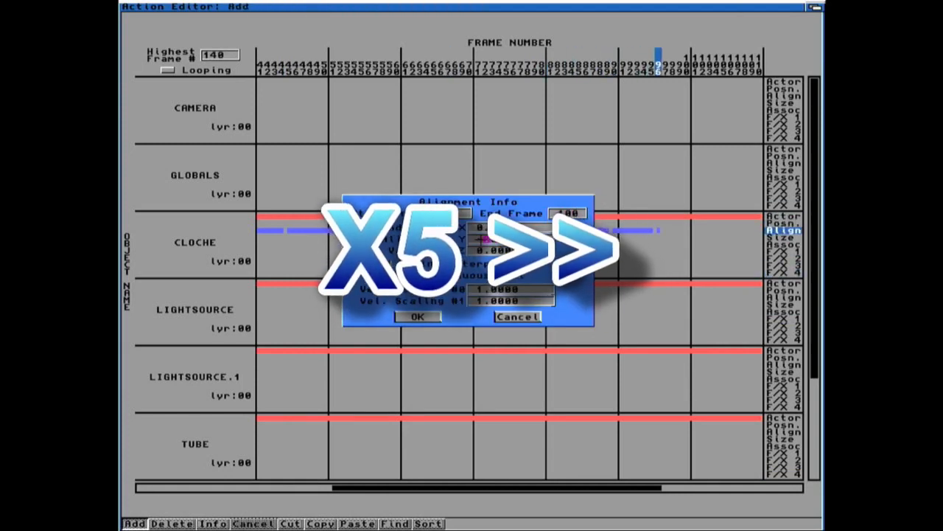
left_click(418, 316)
left_click(695, 230)
left_click(695, 230)
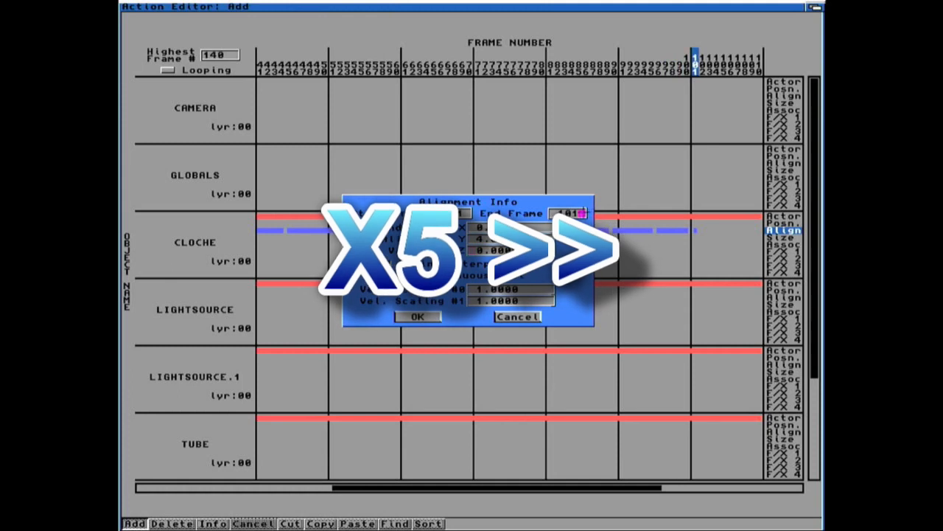
left_click(418, 316)
Step: Add CLOCHE alignment tweens for frames 106–109 with a Y alignment of -3 and 110–113 with the opposite sign
left_click(711, 487)
left_click(514, 230)
left_click(514, 230)
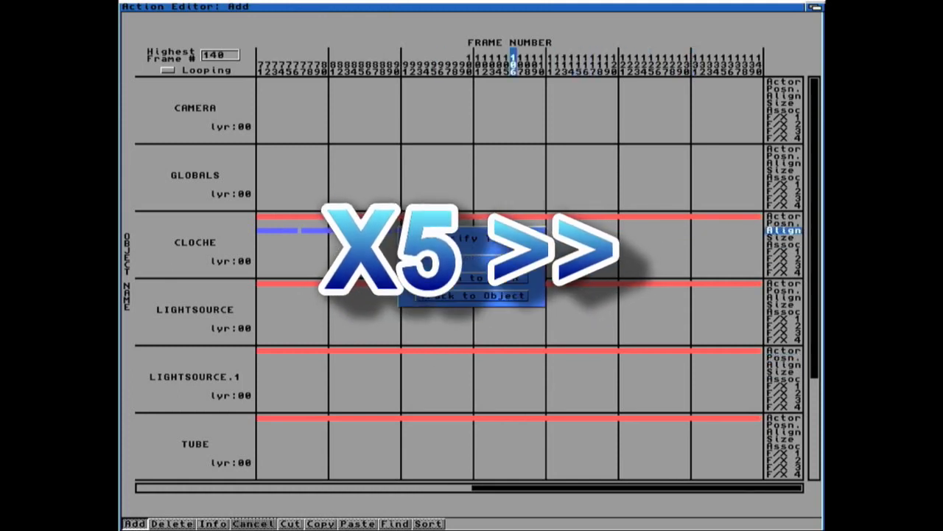
left_click(417, 317)
left_click(543, 230)
left_click(543, 230)
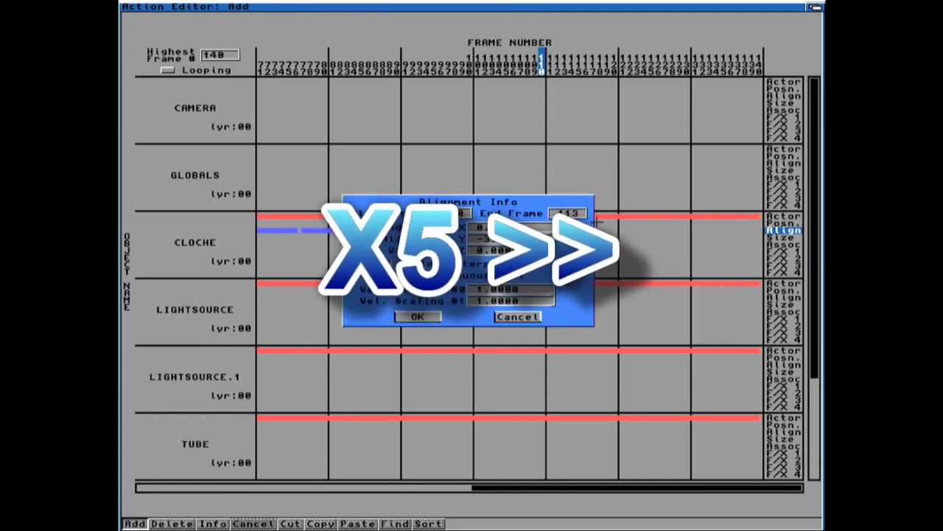
left_click(418, 317)
Step: Add CLOCHE alignment tweens for frames 114–116 with a Y alignment of -2 and 117–119 with the opposite sign
left_click(572, 230)
left_click(571, 230)
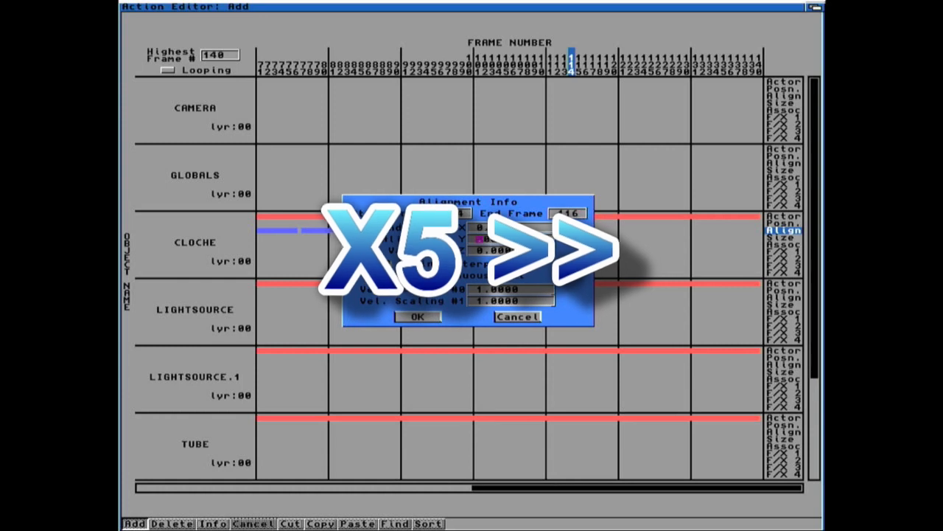
left_click(417, 316)
left_click(593, 230)
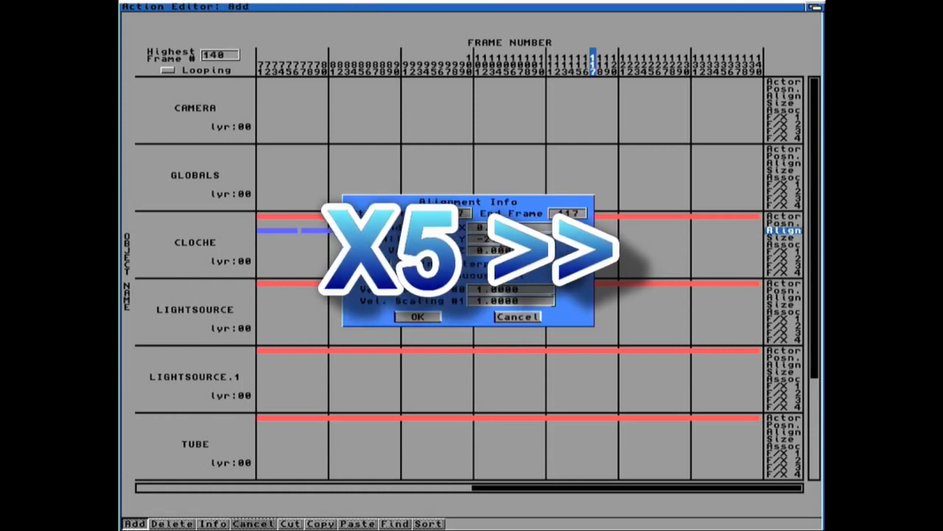
left_click(418, 316)
Step: Add CLOCHE alignment tweens for frames 120–121 with a Y alignment of -1 and 122–123 with a Y alignment of 1
left_click(615, 230)
left_click(615, 230)
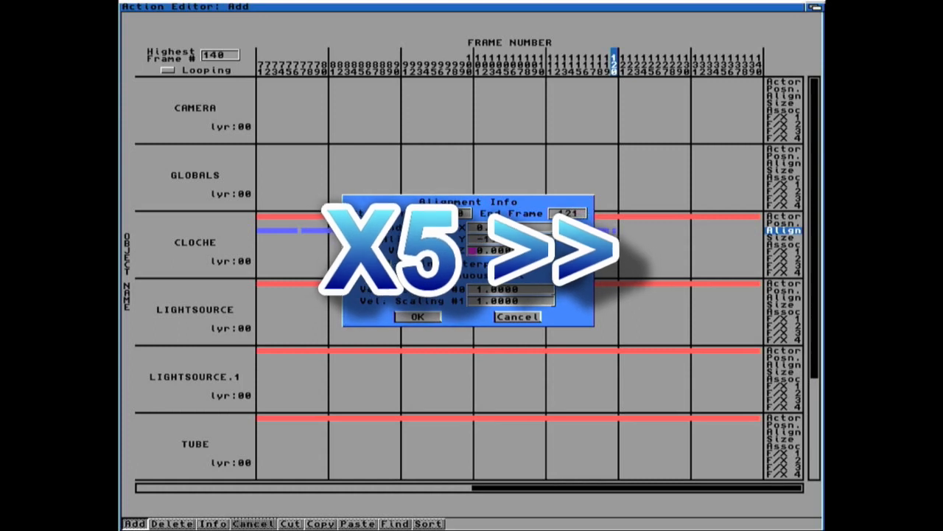
left_click(418, 316)
left_click(630, 230)
left_click(630, 230)
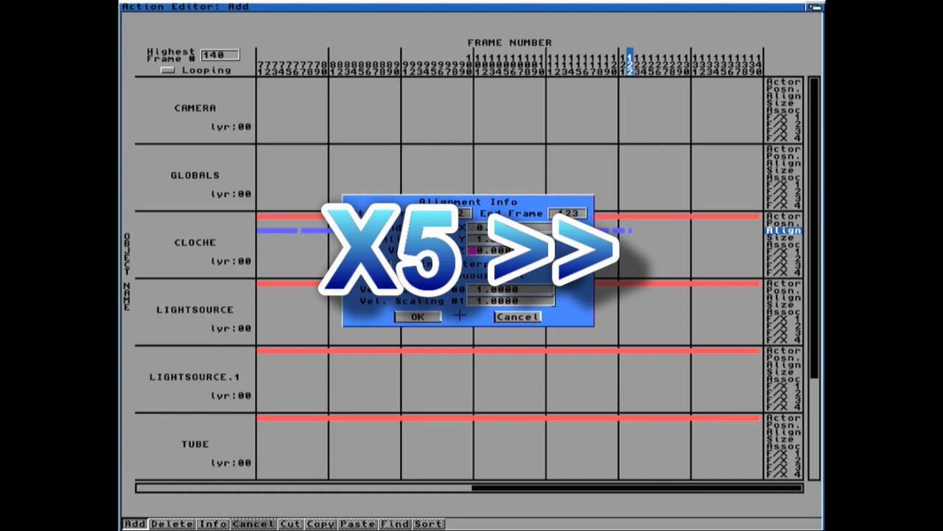
left_click(418, 316)
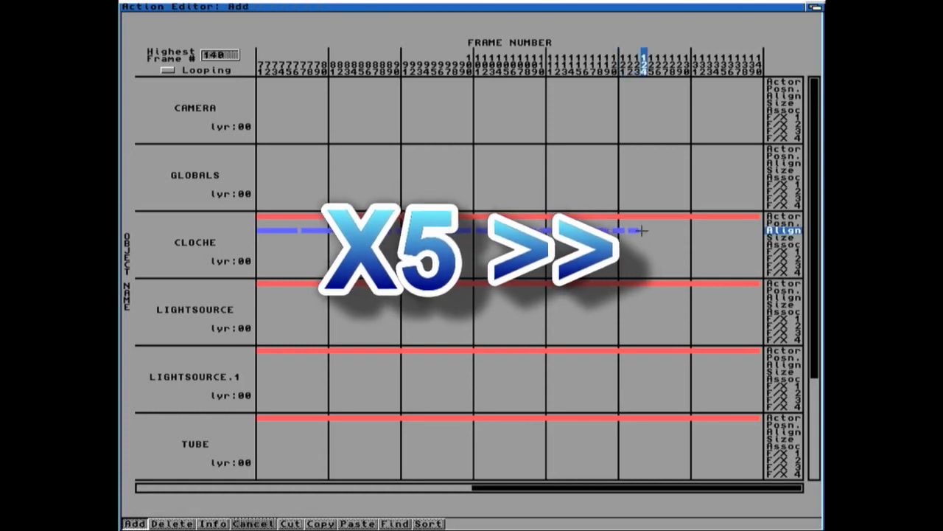
Step: Add single-frame alignment tweens to CLOCHE at frames 124 and 125, with fractional Y alignments below 1, positive and then negative
left_click(642, 230)
left_click(643, 230)
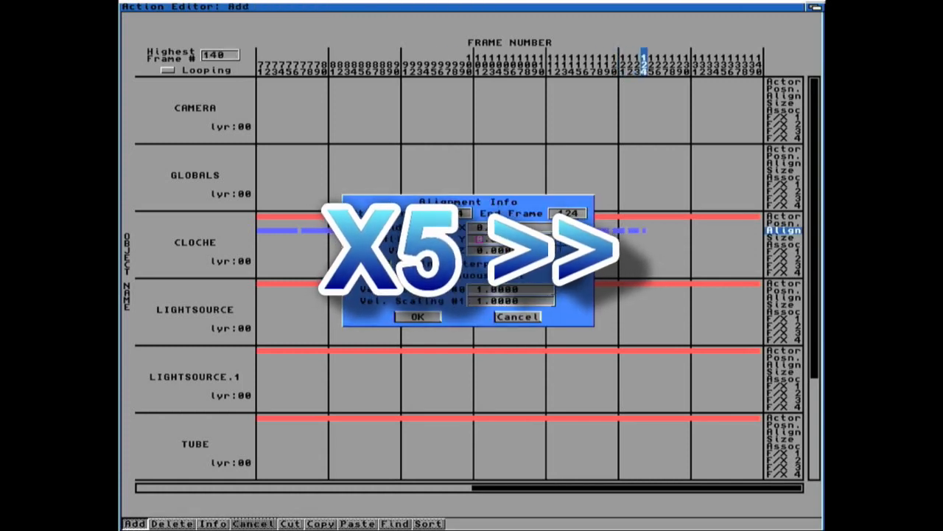
left_click(428, 315)
left_click(651, 230)
left_click(651, 230)
left_click(465, 262)
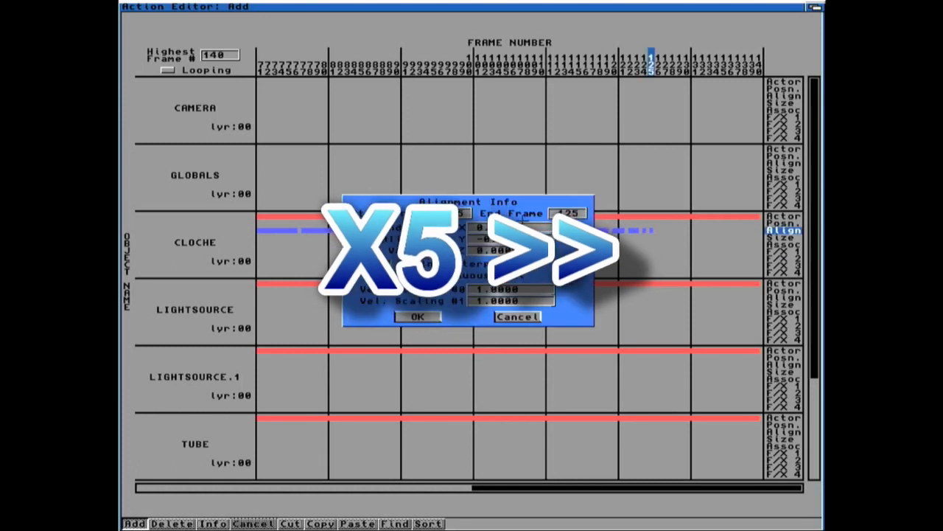
left_click(424, 315)
Step: Add a last single-frame alignment tween to CLOCHE at frame 126, with a small positive Y alignment below 1
left_click(658, 230)
left_click(659, 230)
left_click(465, 262)
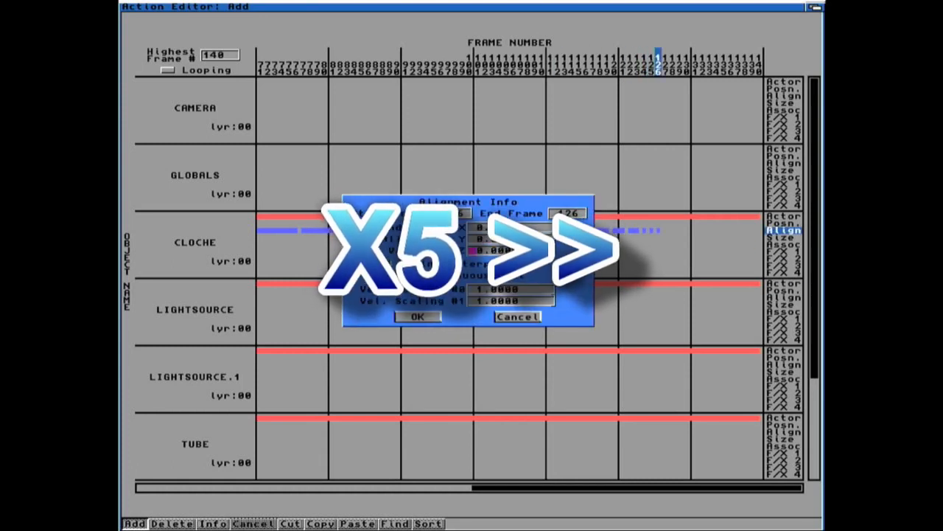
left_click(424, 316)
left_click(667, 230)
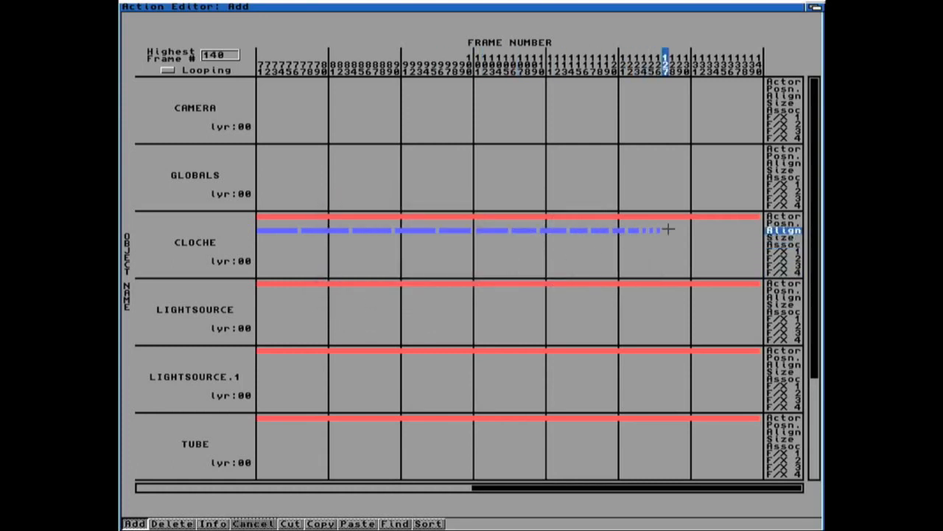
right_click_drag(177, 15, 181, 64)
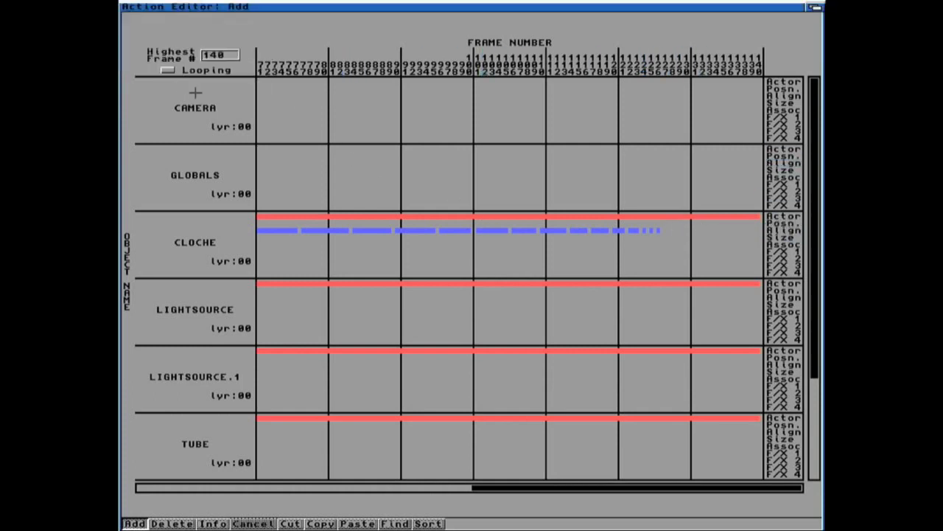
Step: Leave the Action Editor, delete all existing stills of the R-fdf rendering subproject and generate the frames again
left_click_drag(533, 491, 200, 479)
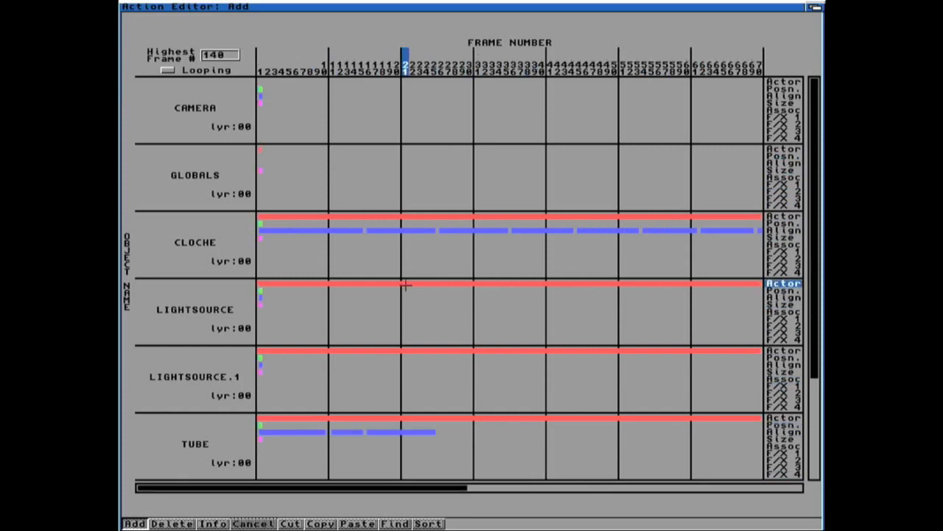
right_click_drag(176, 17, 155, 16)
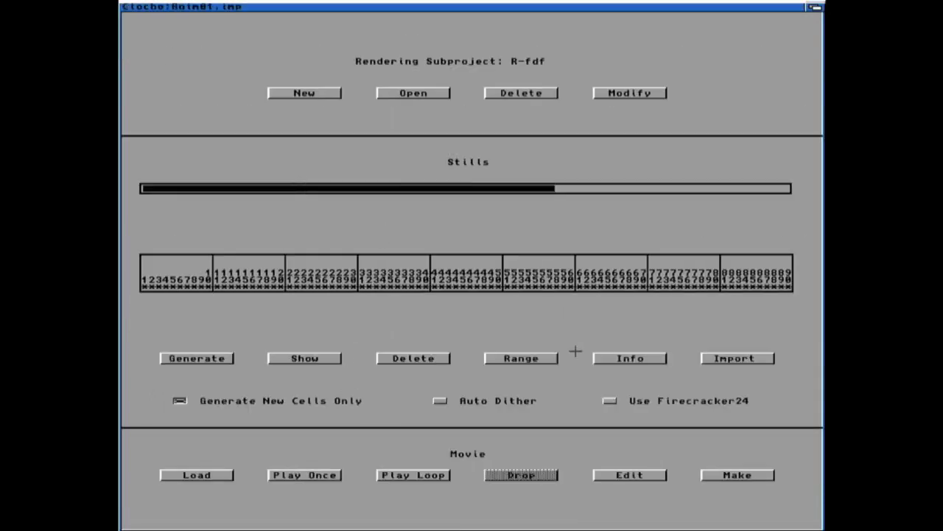
left_click(524, 360)
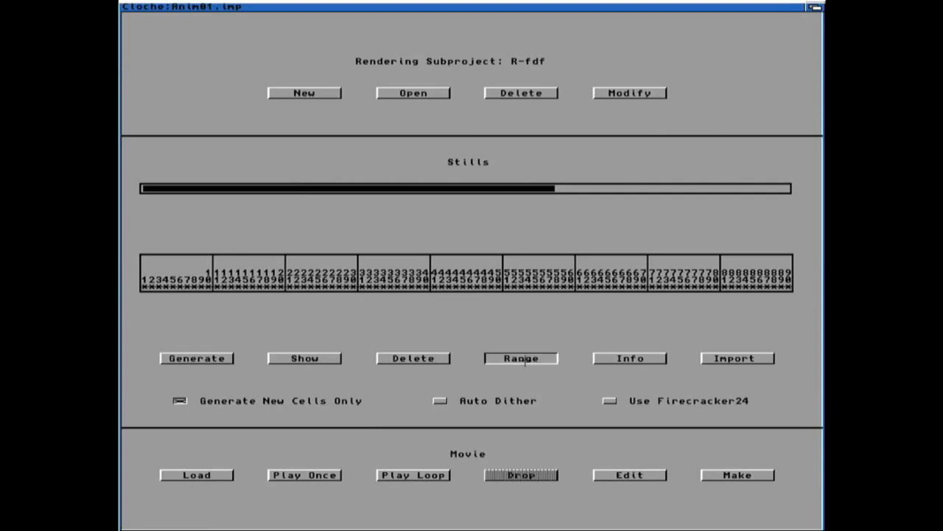
key("Return")
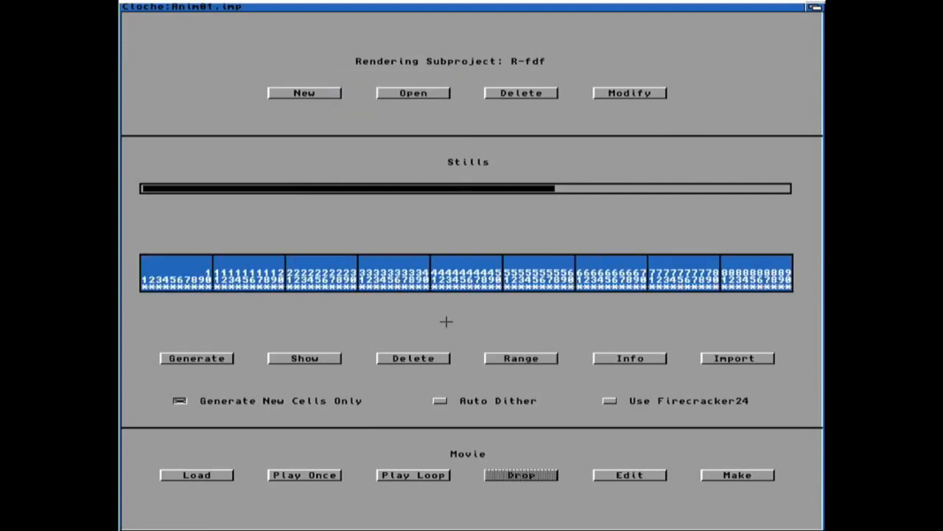
left_click(412, 359)
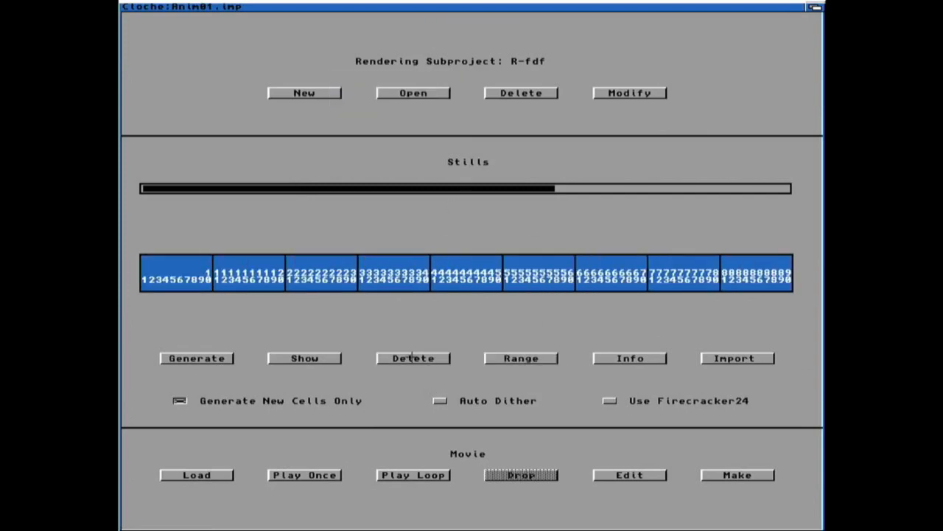
left_click(197, 358)
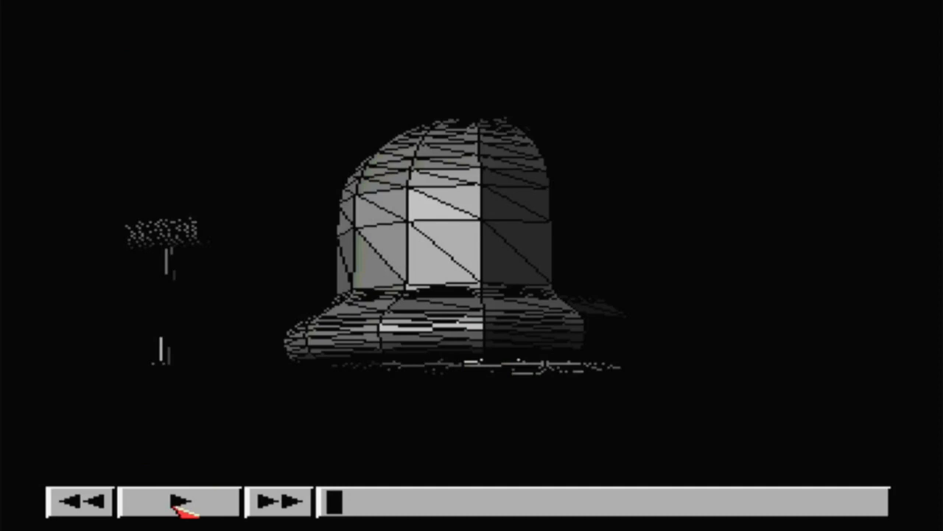
Step: Play the rendered test animation of the hammer and bell from start to end, replay it, and close the player
left_click(181, 502)
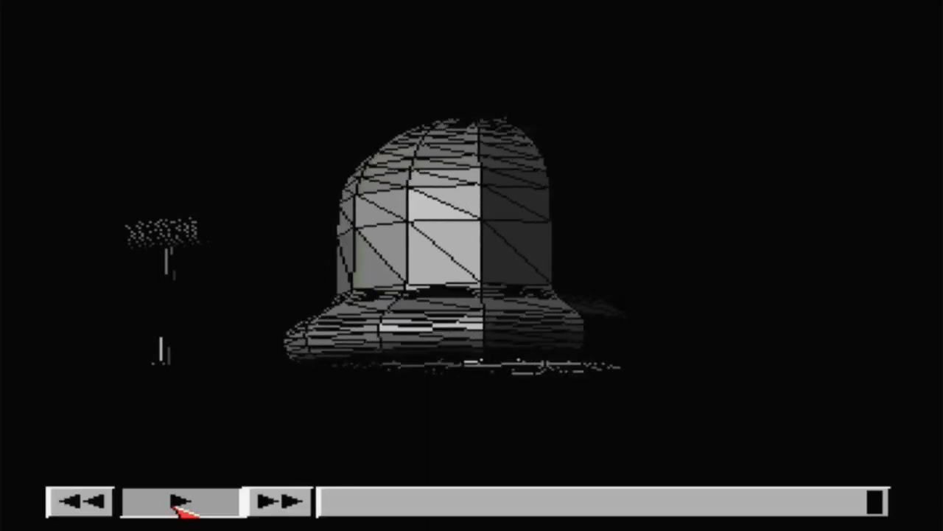
left_click(181, 504)
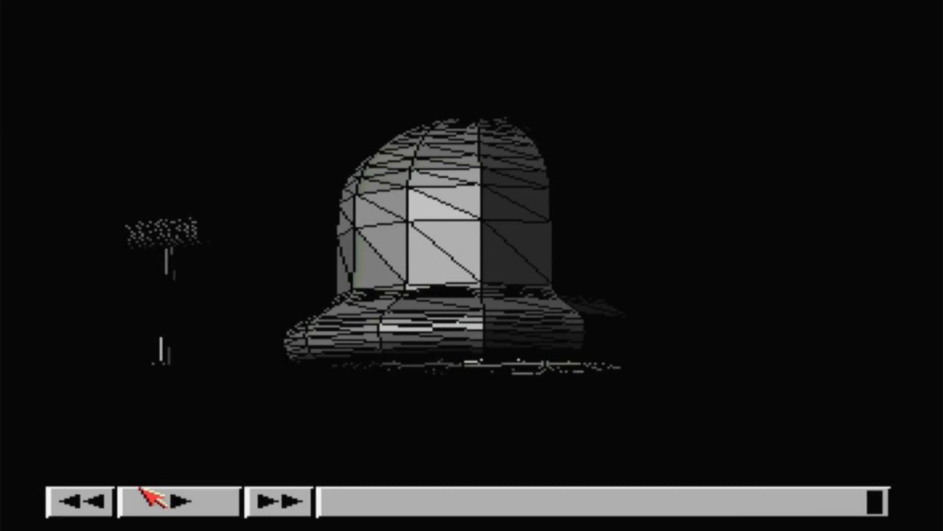
key("Escape")
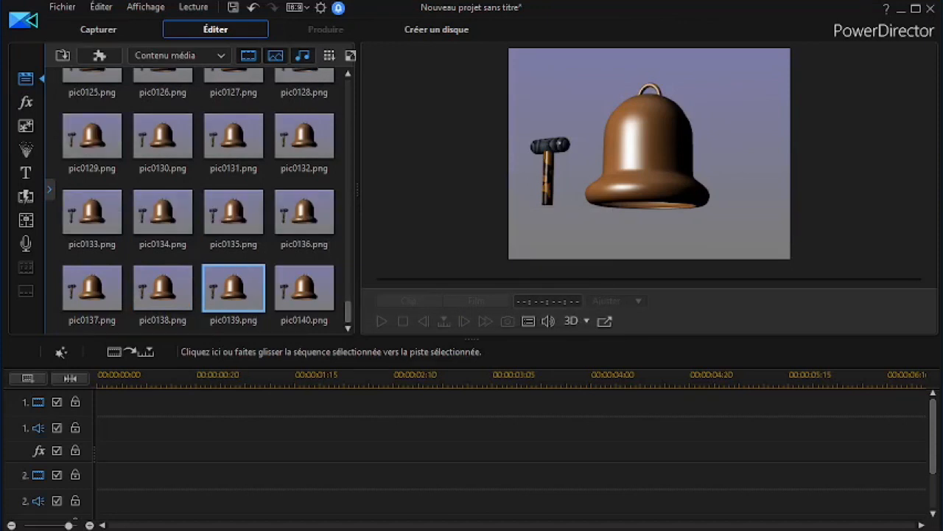
Step: In PowerDirector, place all the rendered pic images on video track 1 and set each image's duration to 00:00:00:01
key("ctrl+a")
left_click_drag(92, 289, 118, 403)
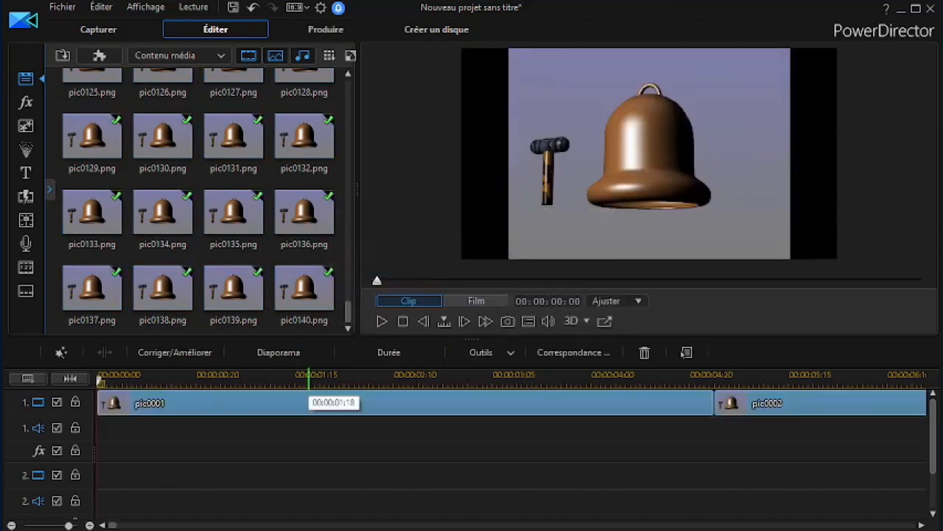
left_click(389, 352)
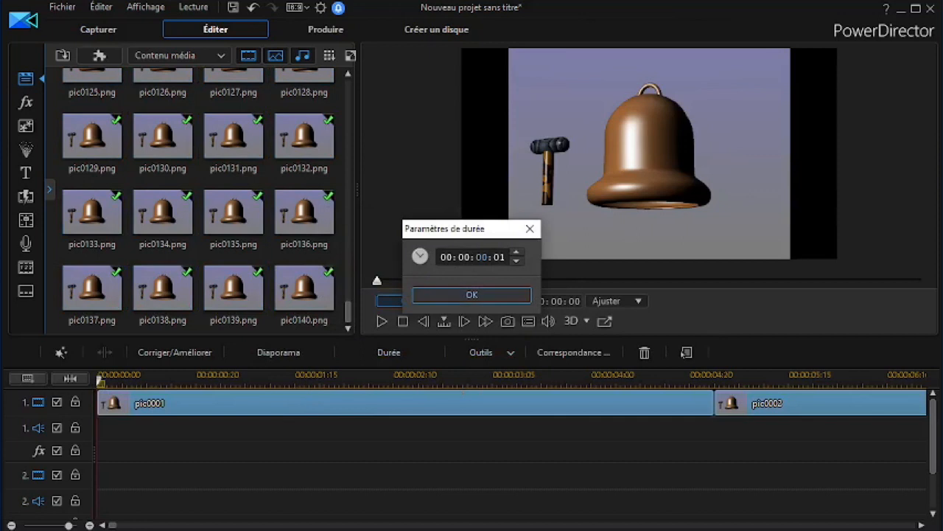
key("Return")
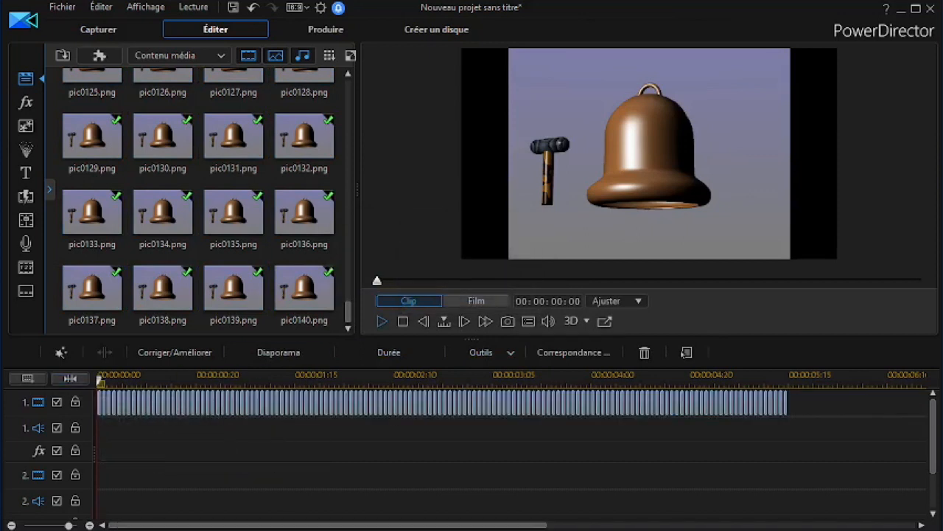
Step: Preview the image sequence and place 1-Cloche.wav on audio track 1 at 00:00:00:09, just before the hammer starts moving
left_click(382, 321)
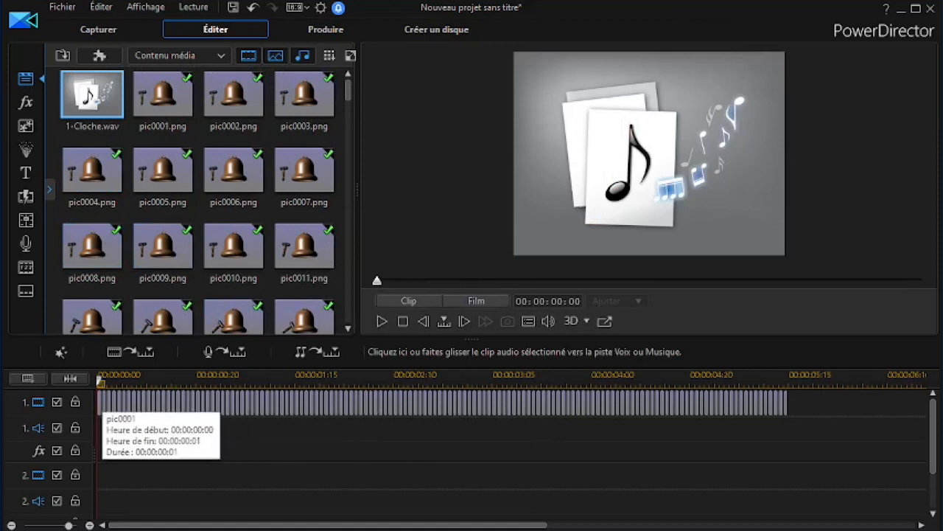
left_click(371, 402)
left_click(475, 301)
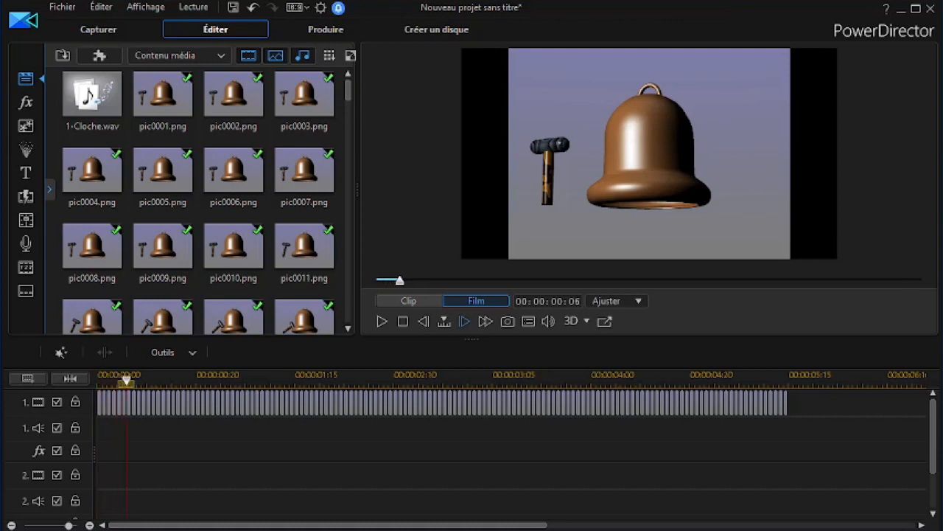
left_click(465, 321)
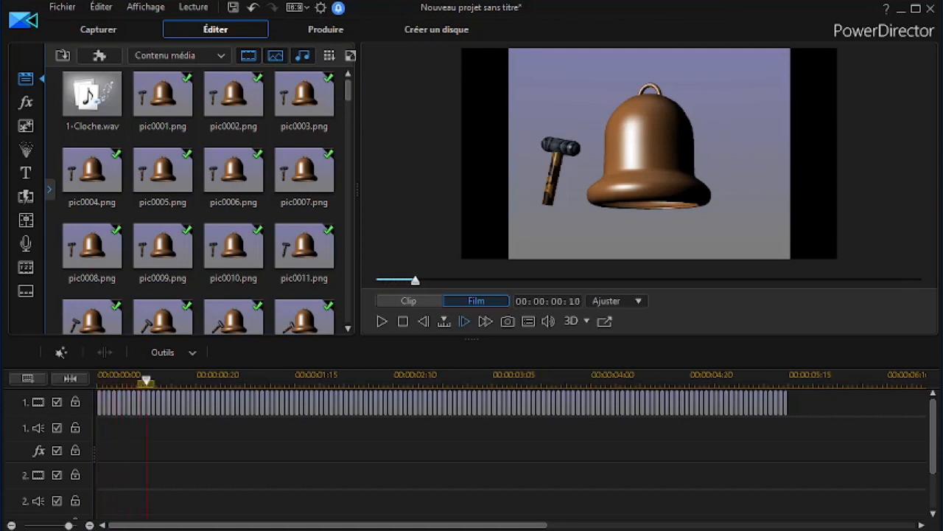
left_click(423, 321)
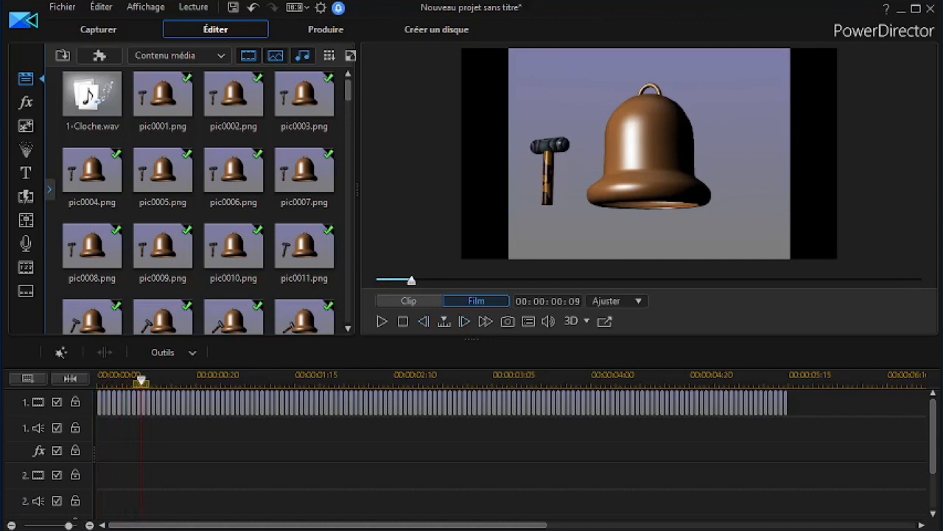
left_click_drag(92, 94, 144, 429)
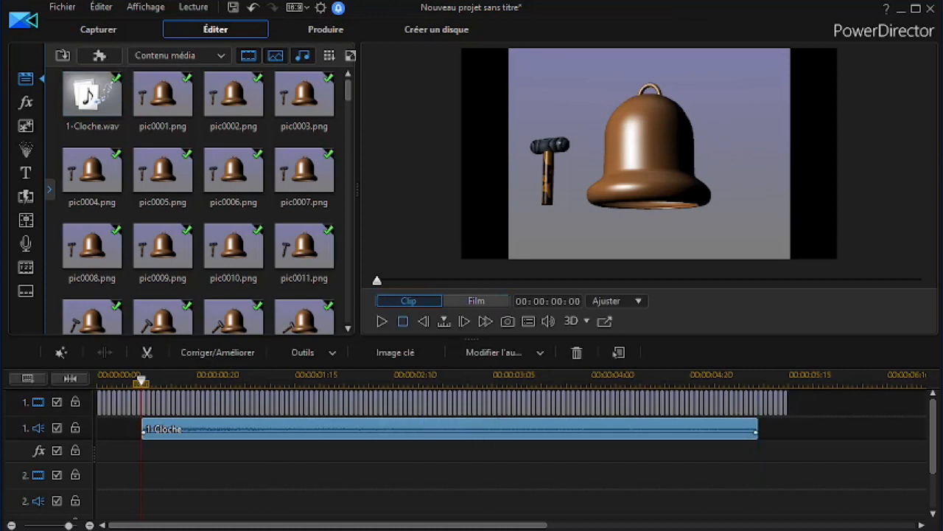
Step: Check the sound's timing against the film and move the 1-Cloche audio clip to start at 00:00:00:14, where the hammer reaches the bell
key("space")
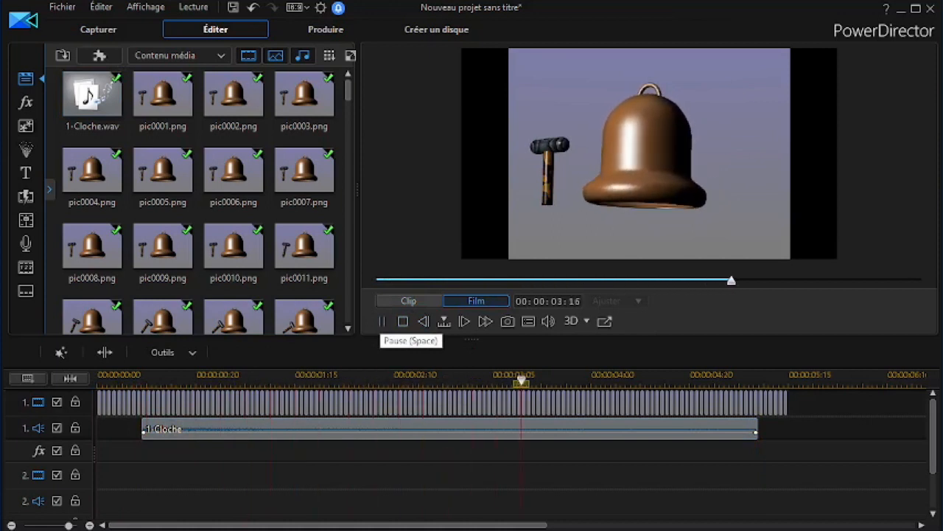
left_click(403, 321)
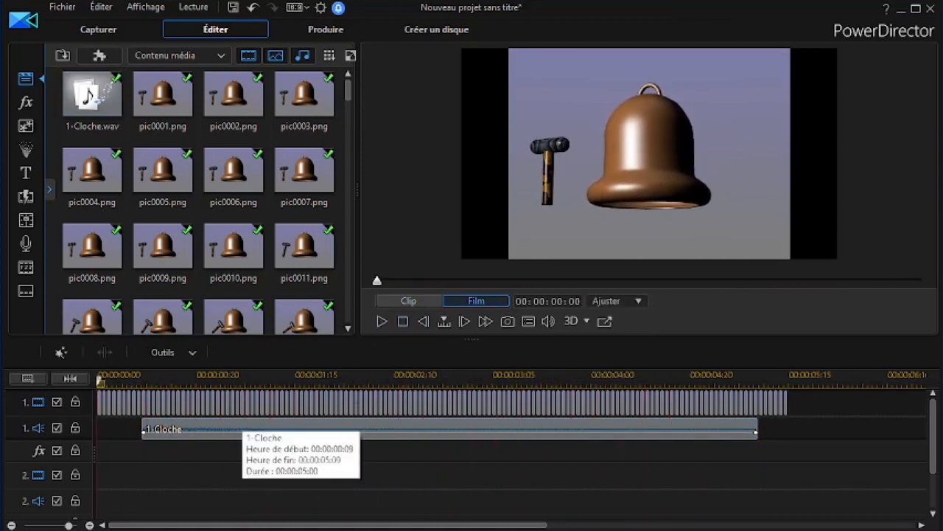
left_click(146, 429)
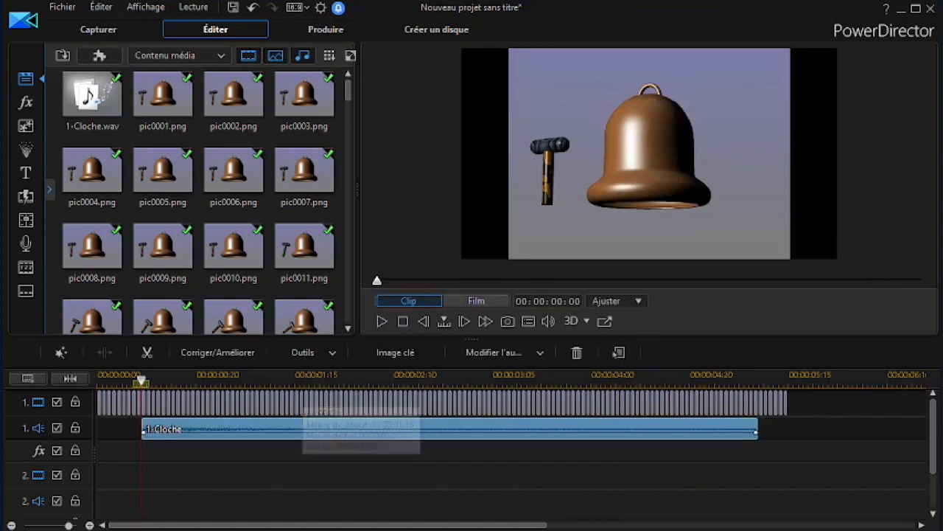
key("space")
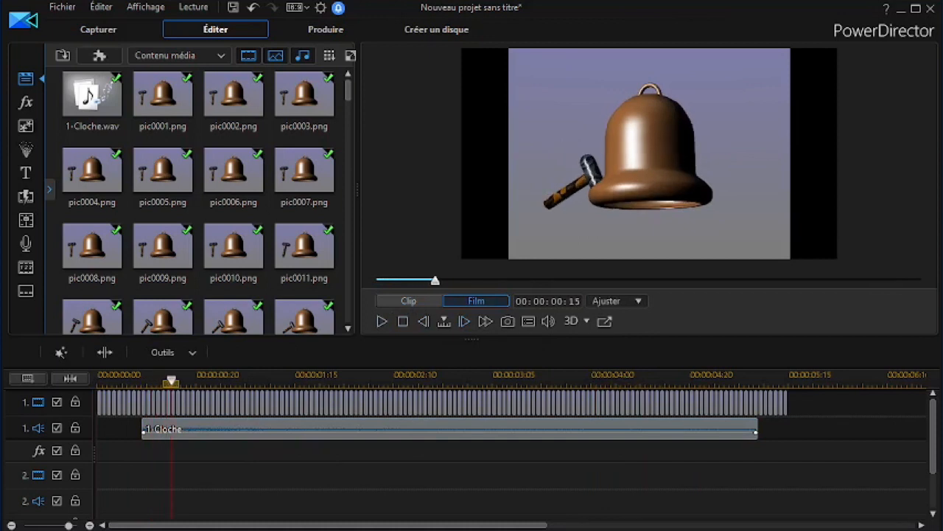
left_click(423, 321)
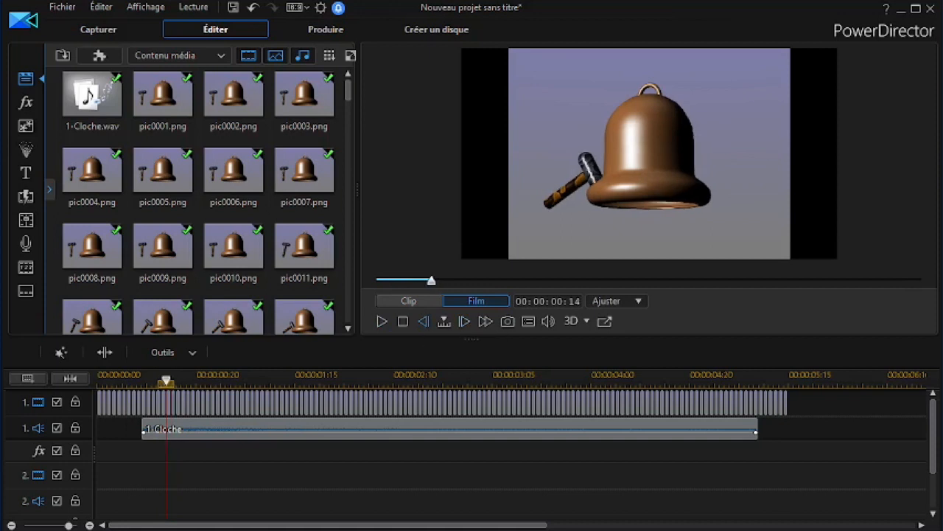
left_click(235, 431)
left_click_drag(235, 430, 221, 431)
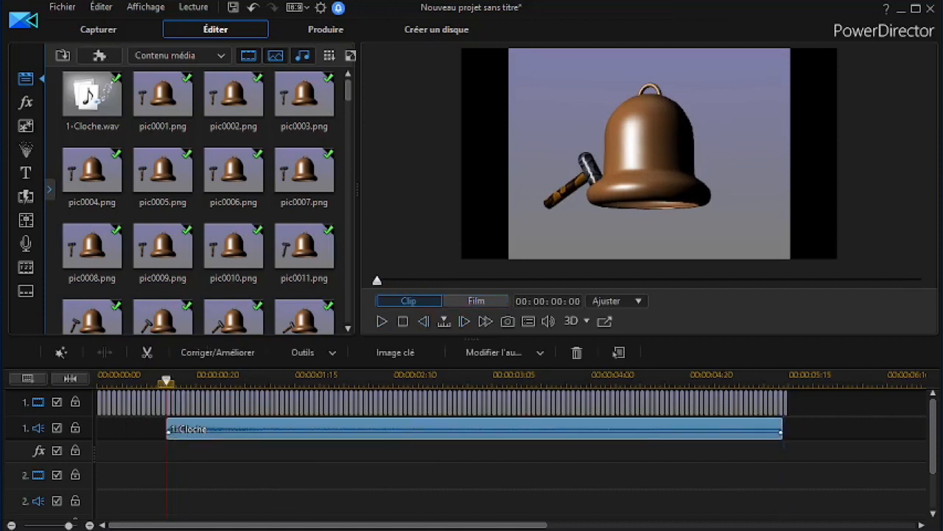
Step: Preview the whole film and delete the last image on video track 1 so the images end with the audio clip
left_click(476, 301)
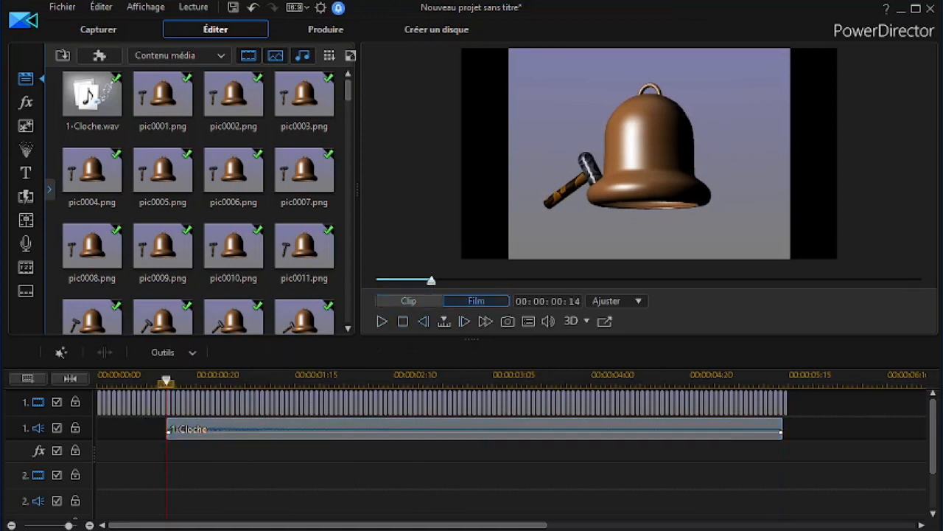
left_click(403, 321)
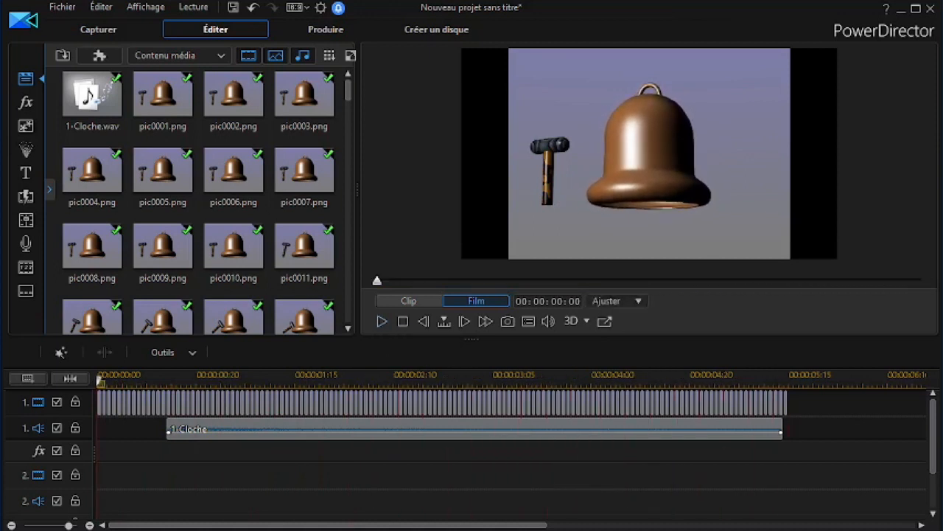
left_click(782, 404)
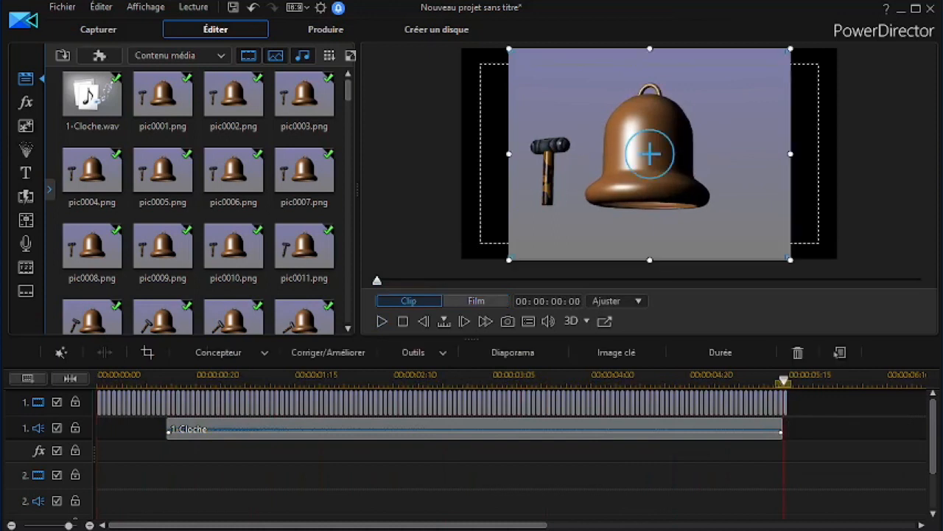
key("Delete")
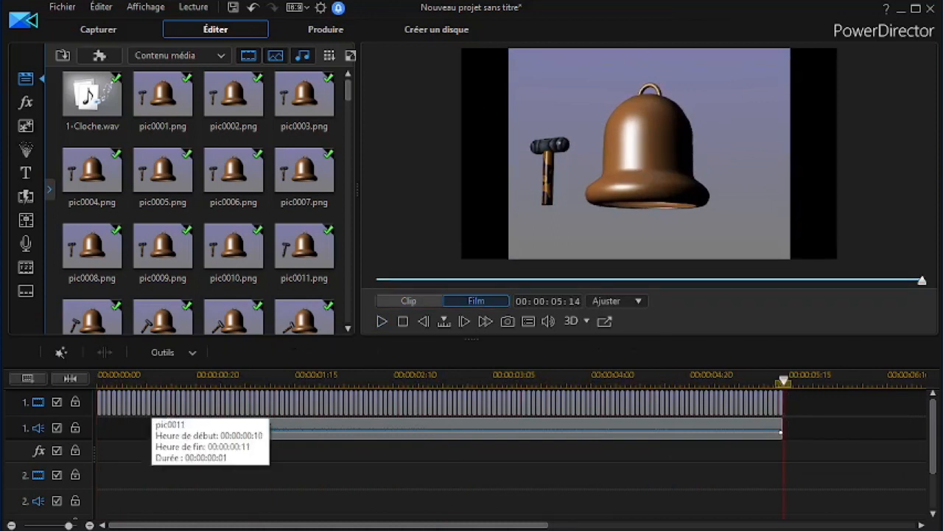
Step: Copy the images from 00:00:00:09 onward with the 1-Cloche audio clip and paste them at the sequence's end, 00:00:05:14
left_click(137, 404)
left_click(476, 300)
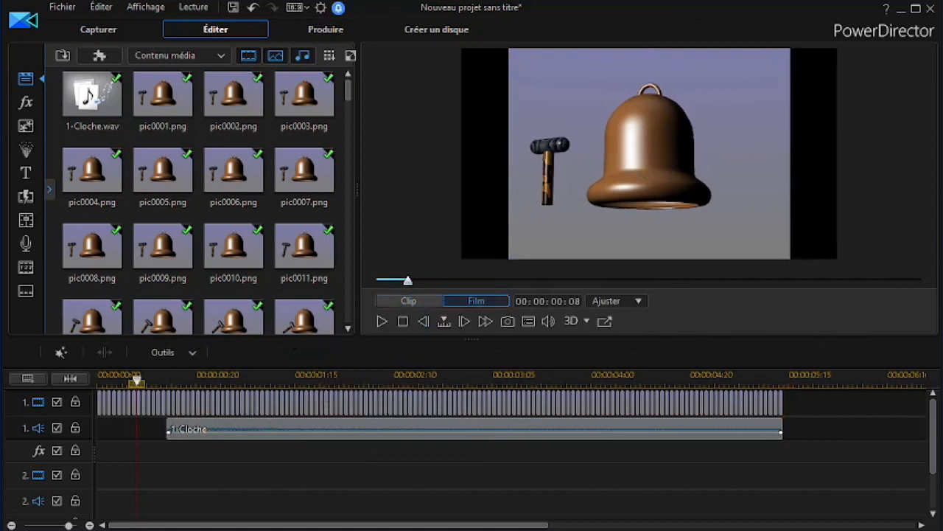
key("period")
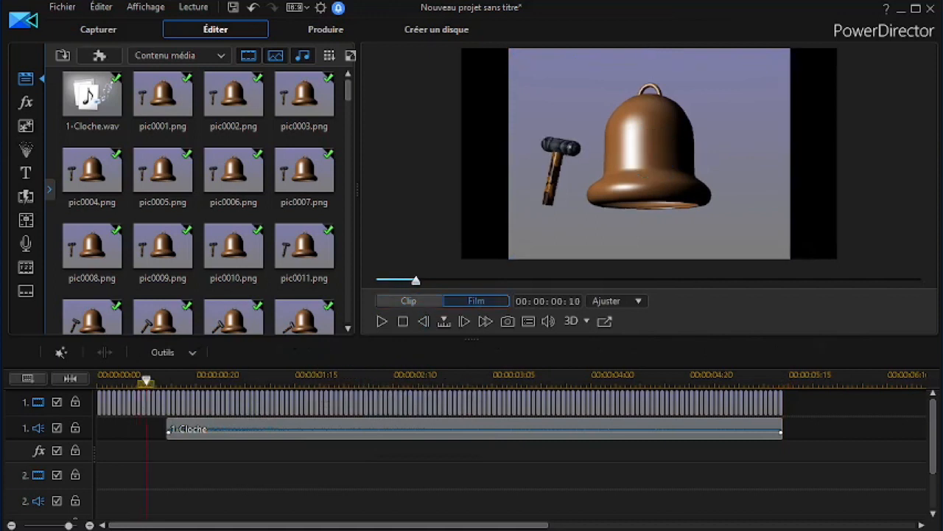
key("comma")
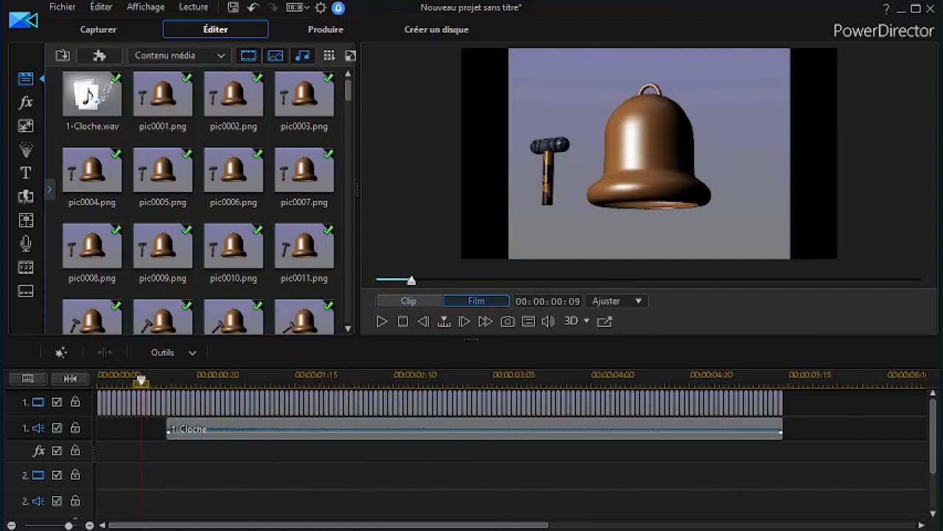
left_click_drag(164, 457, 723, 457)
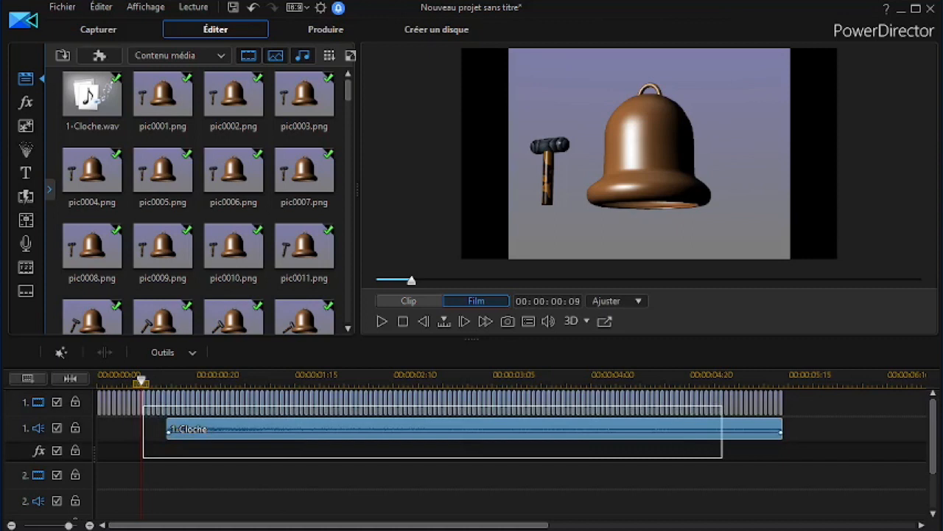
left_click_drag(787, 405, 787, 406)
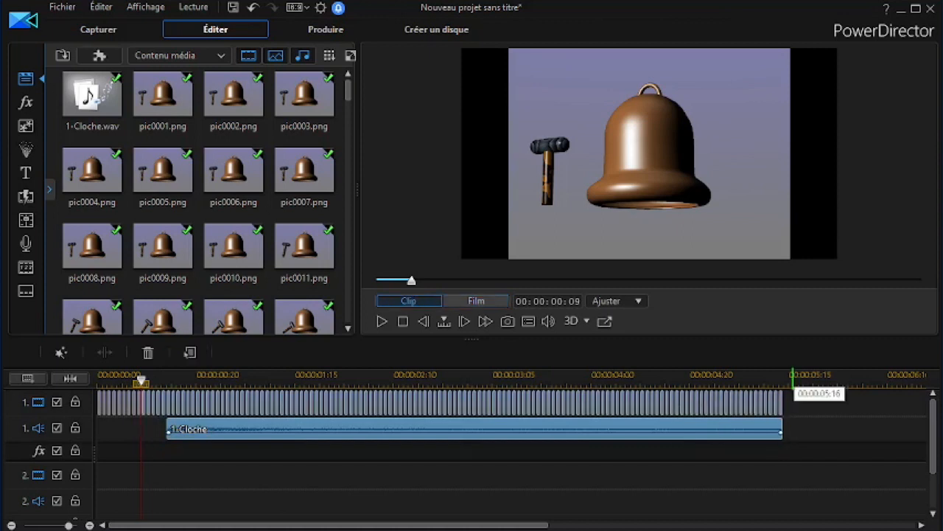
left_click(792, 377)
key("ctrl+v")
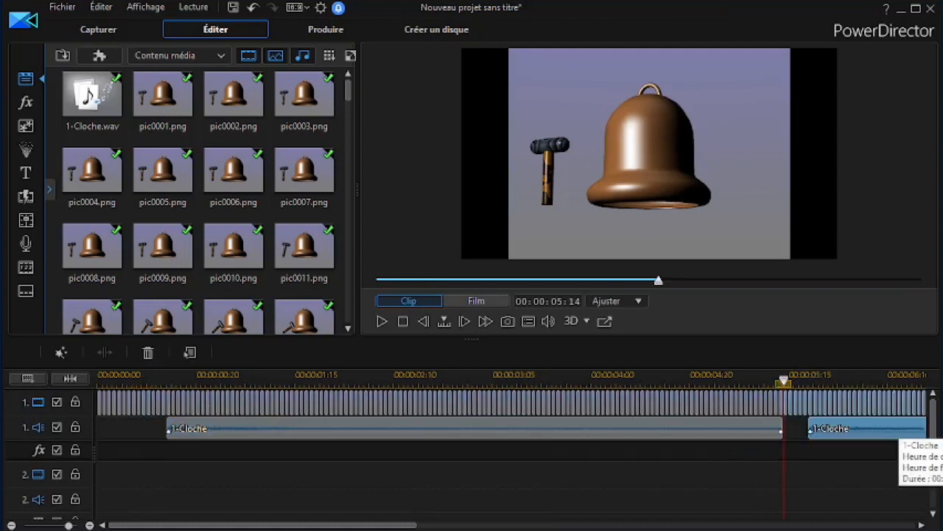
Step: Delete the last five images above the end of the first 1-Cloche clip, filling the gap and shifting all clips so both sounds adjoin
left_click(781, 403)
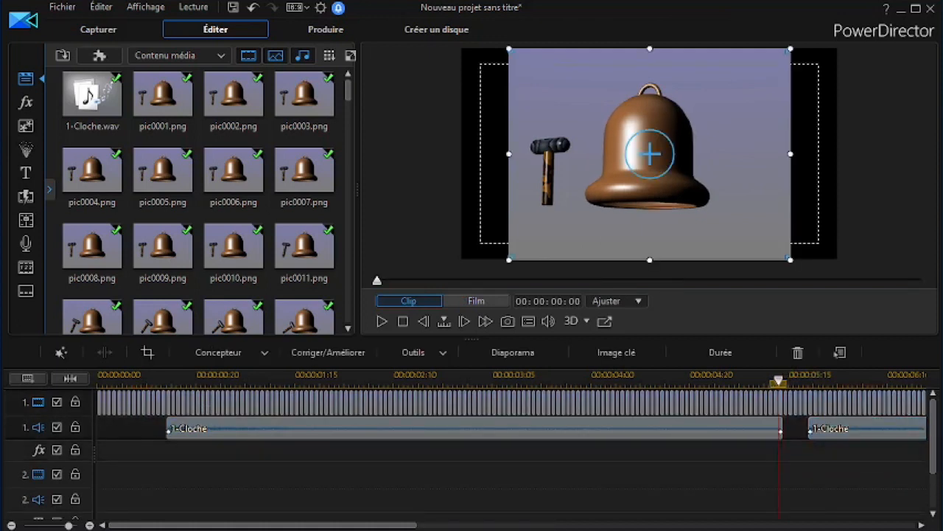
left_click(778, 380)
left_click(633, 402)
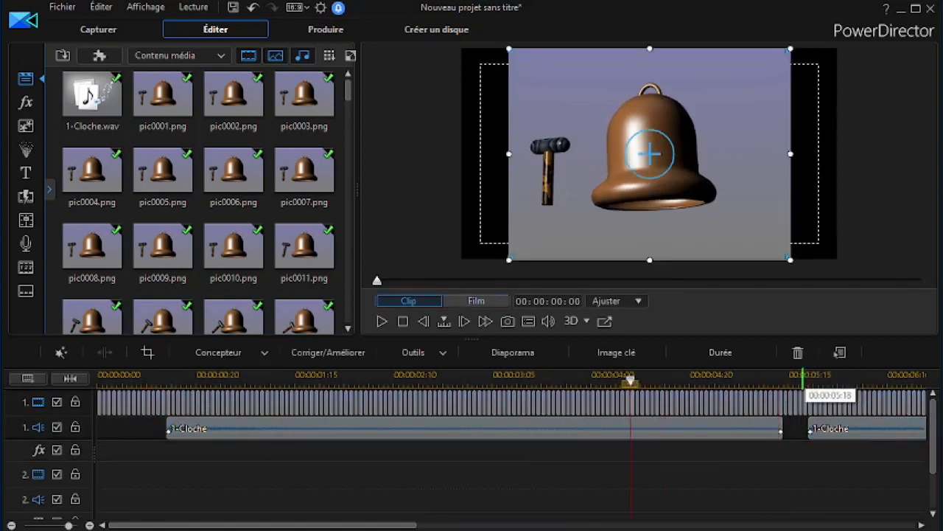
left_click(788, 378)
left_click_drag(763, 378, 516, 378)
left_click_drag(363, 378, 862, 390)
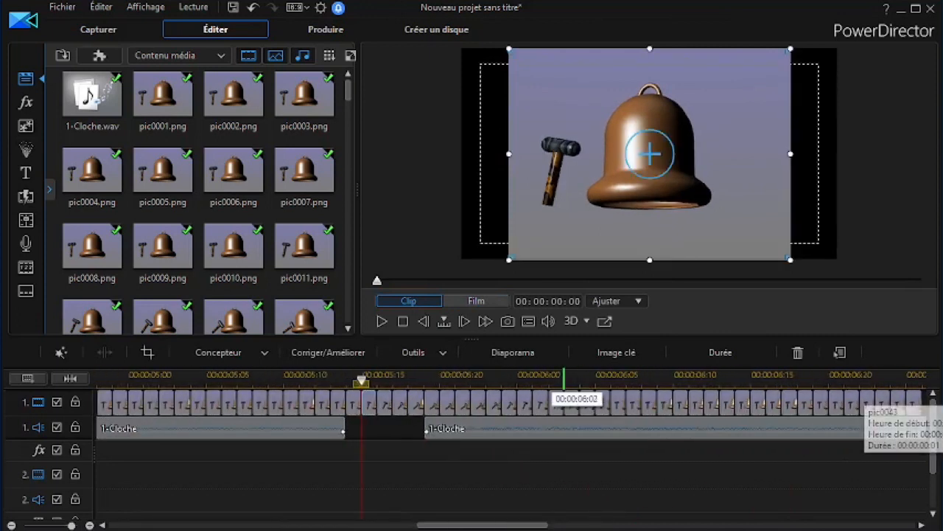
left_click_drag(450, 378, 658, 417)
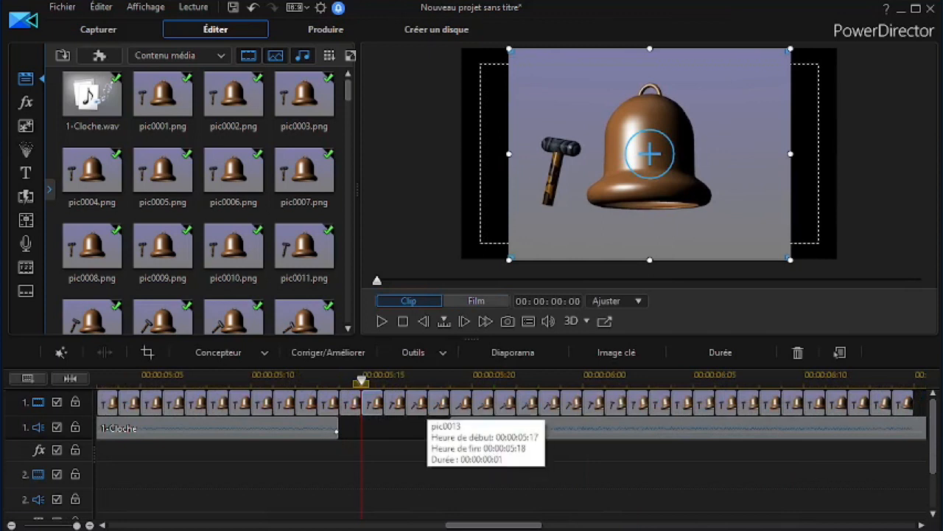
left_click(325, 404)
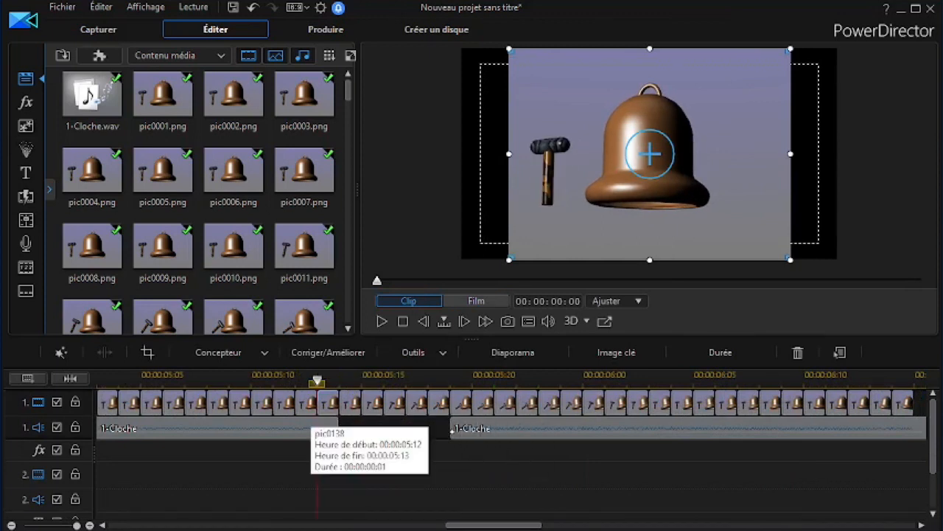
left_click(303, 404, "ctrl")
left_click(282, 404, "ctrl")
left_click(261, 404, "ctrl")
left_click(241, 404, "ctrl")
key("Delete")
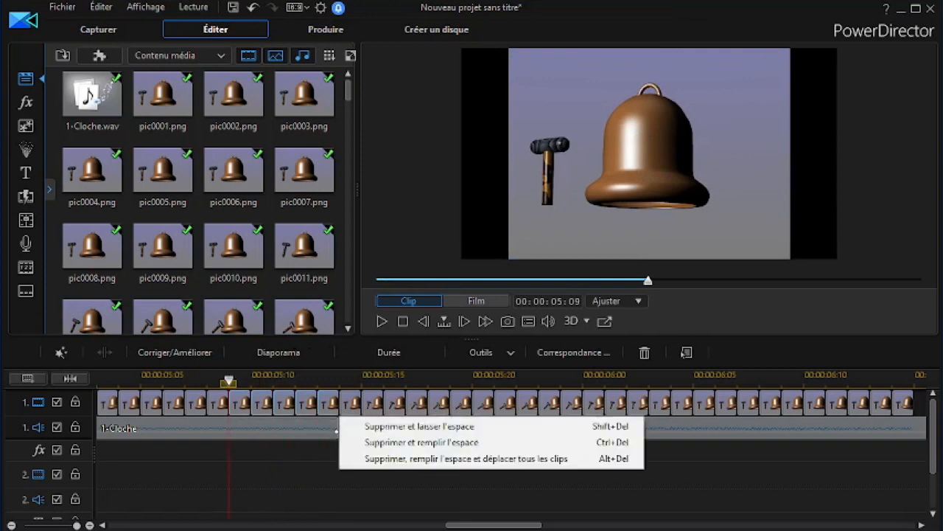
key("Return")
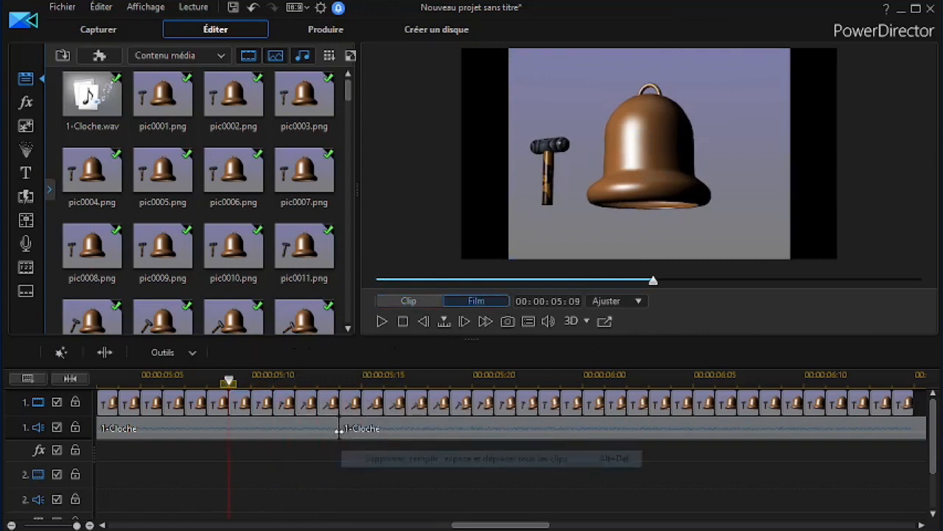
Step: Preview the film from the start and inspect the join between the two 1-Cloche audio clips
left_click(70, 378)
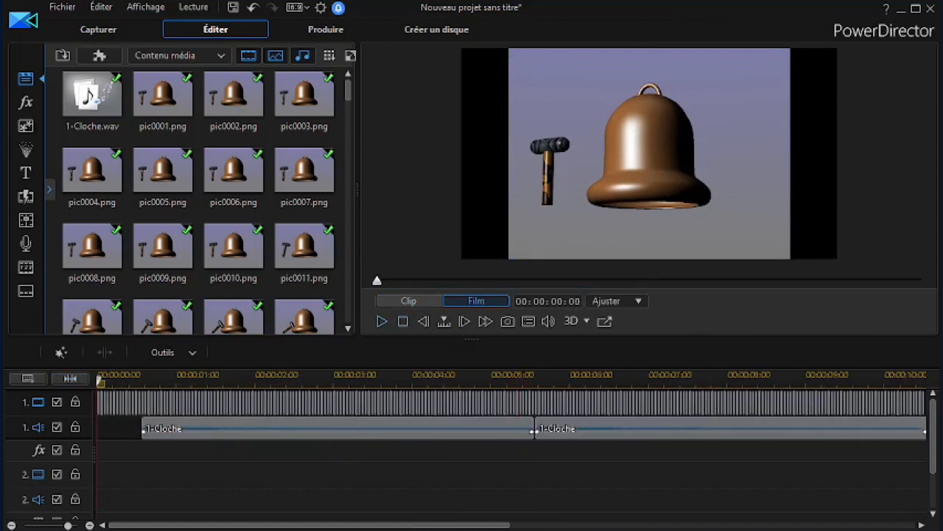
left_click(382, 321)
left_click_drag(309, 525, 570, 525)
left_click_drag(409, 378, 742, 378)
left_click(742, 378)
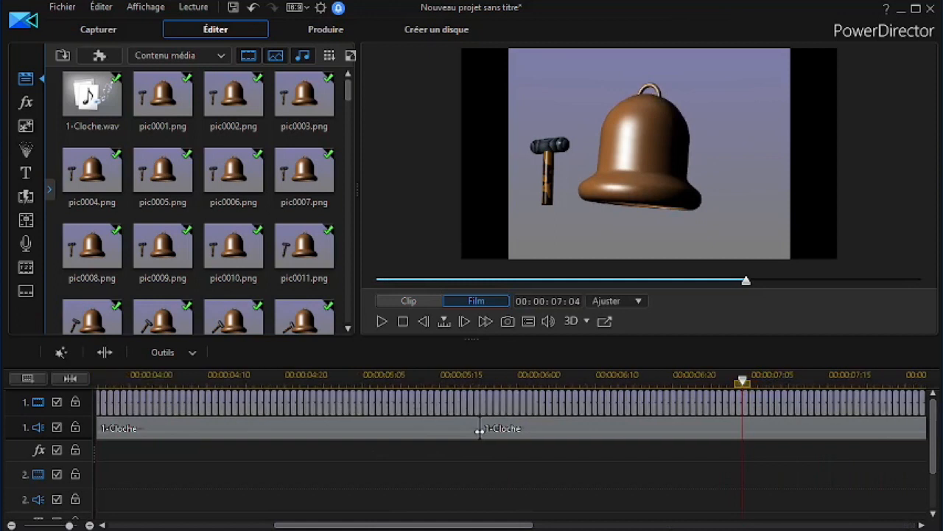
Step: Add pic0140.png directly after the last image at the end of video track 1
left_click_drag(438, 525, 651, 525)
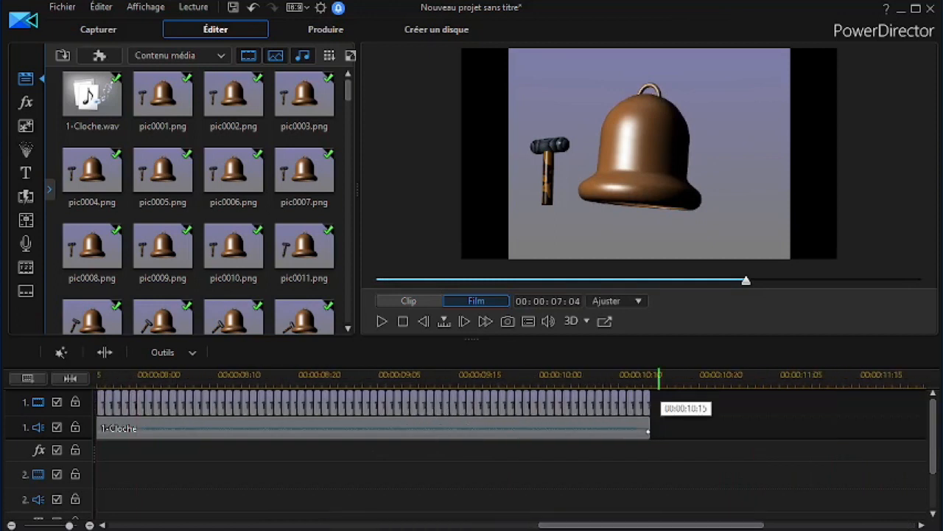
left_click_drag(659, 379, 895, 378)
left_click_drag(651, 525, 776, 525)
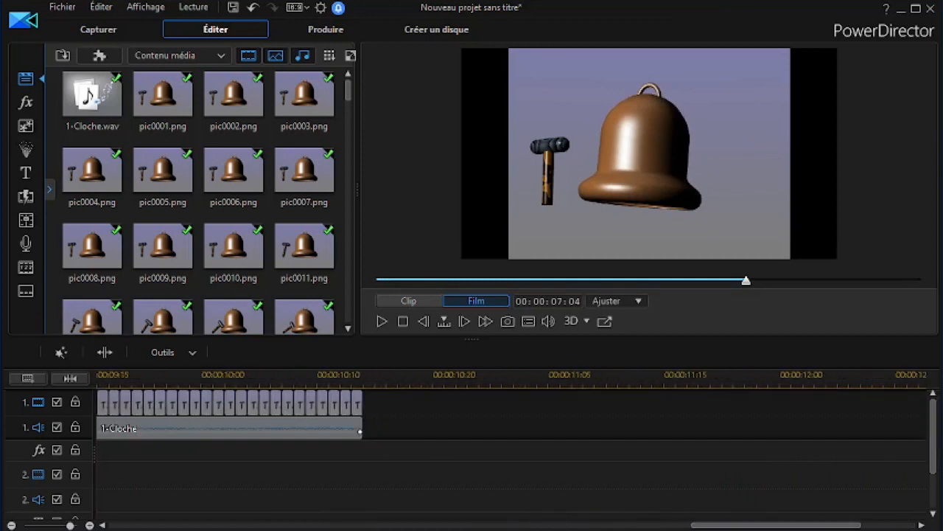
left_click_drag(410, 379, 730, 379)
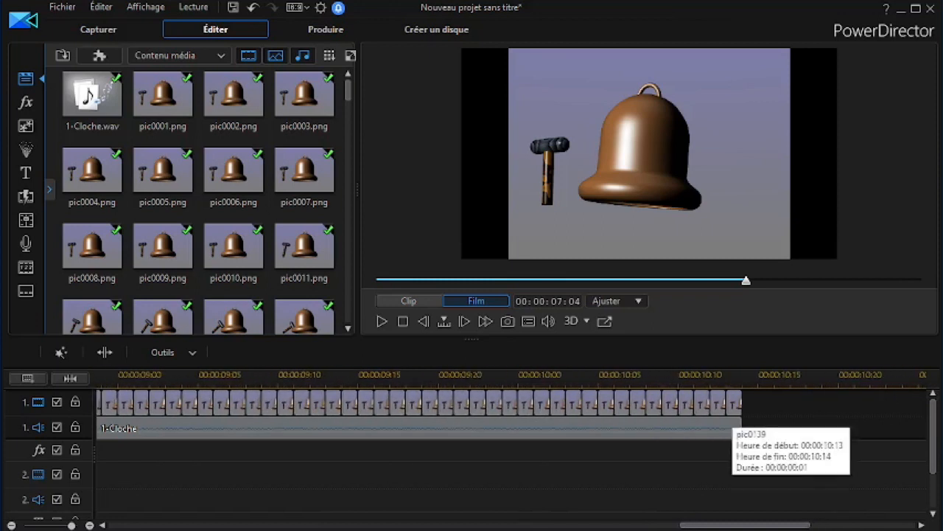
left_click(710, 378)
left_click_drag(745, 525, 802, 525)
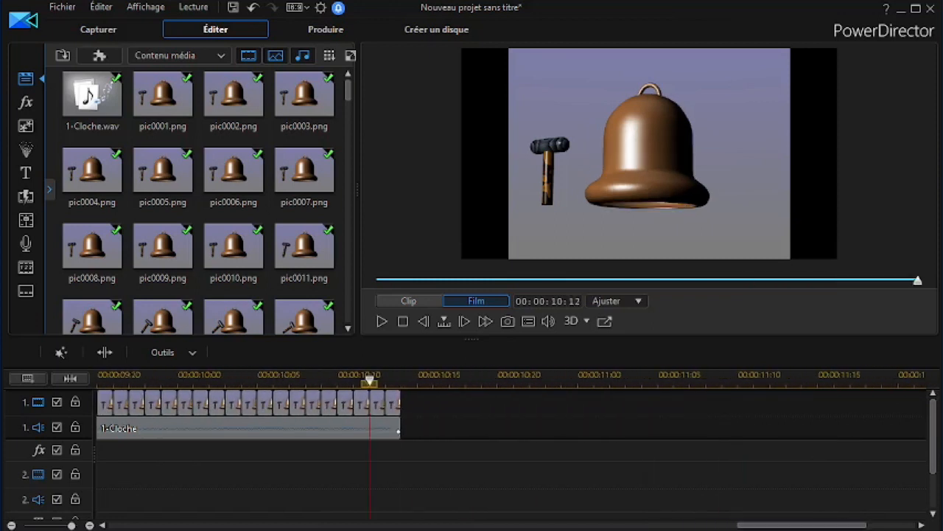
scroll(232, 170, "down", 20)
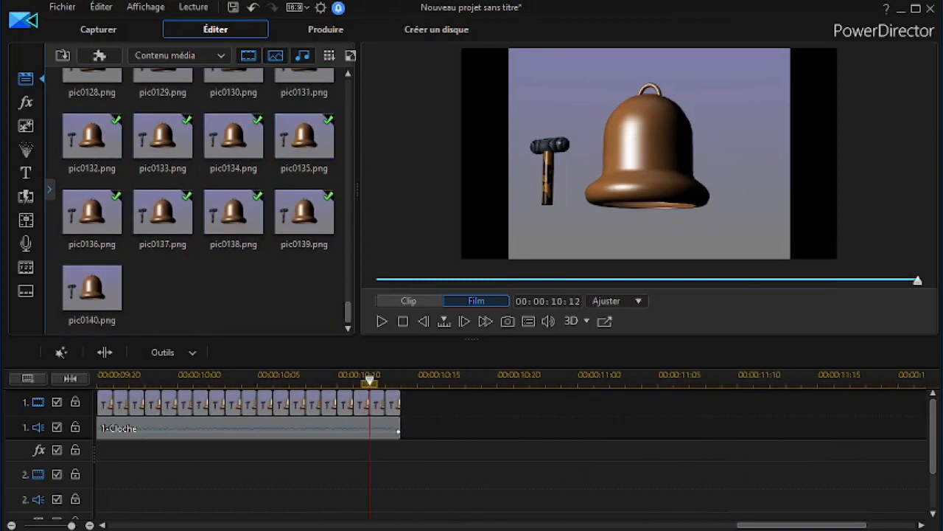
left_click_drag(92, 288, 401, 428)
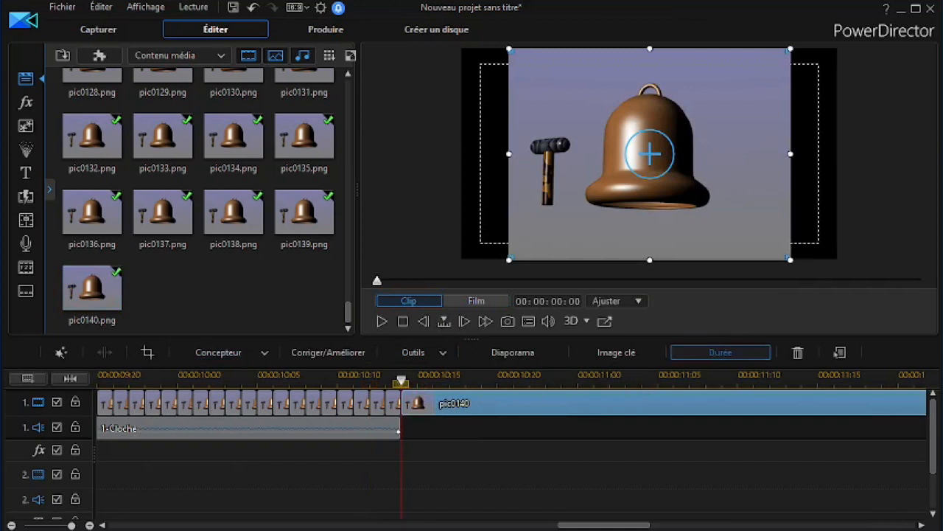
Step: Set the duration of the final pic0140 image to about 2 seconds
left_click(721, 352)
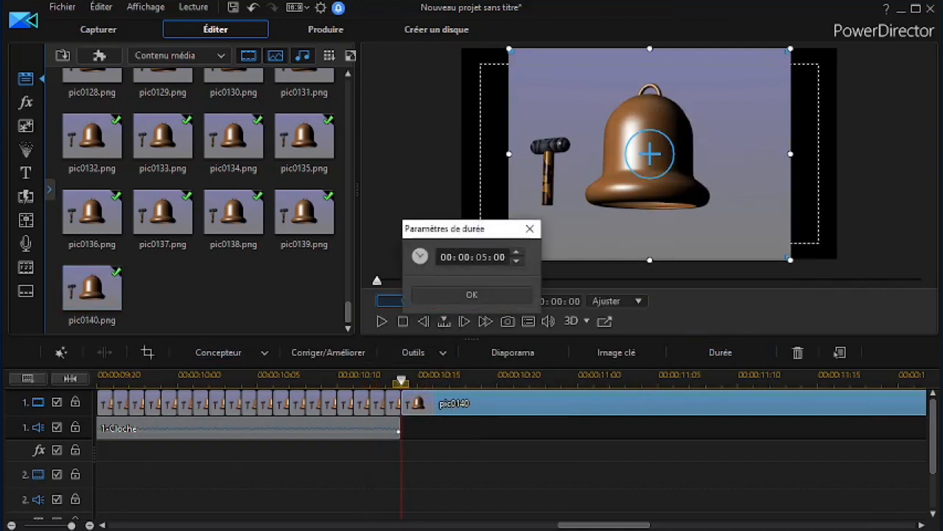
key("Return")
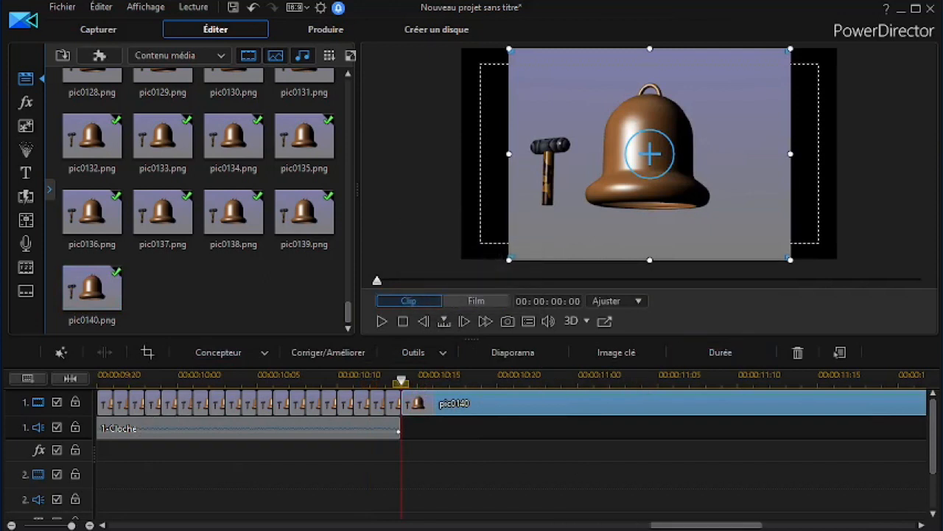
left_click_drag(527, 378, 277, 377)
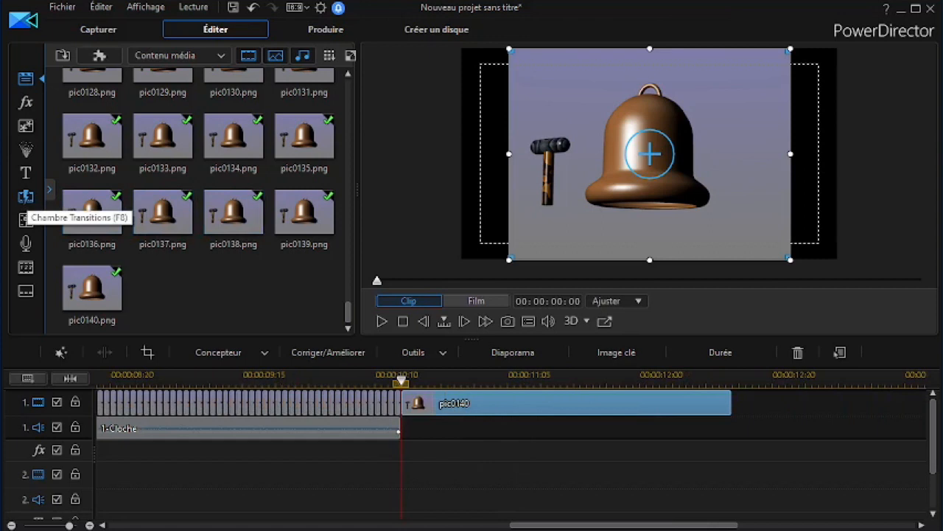
Step: Apply the Puissance constante audio transition to the end of the second 1-Cloche clip
left_click(26, 196)
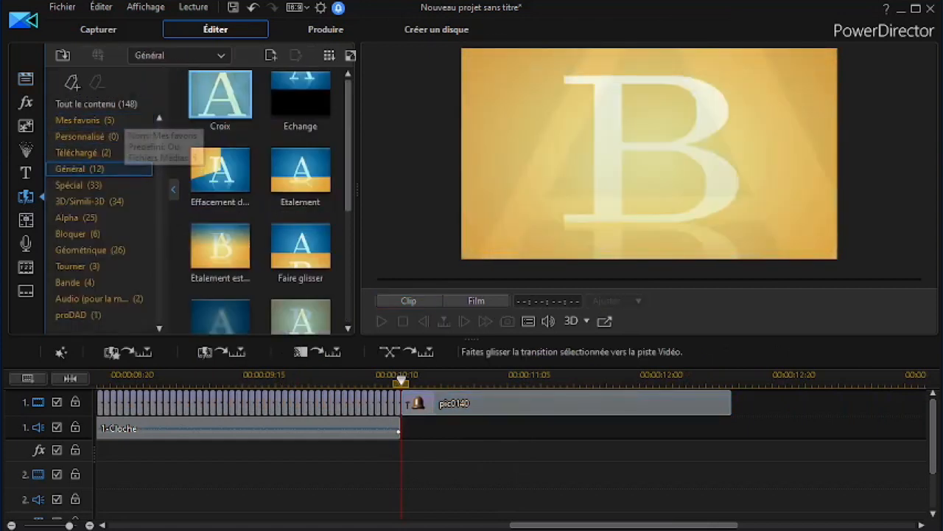
left_click(96, 298)
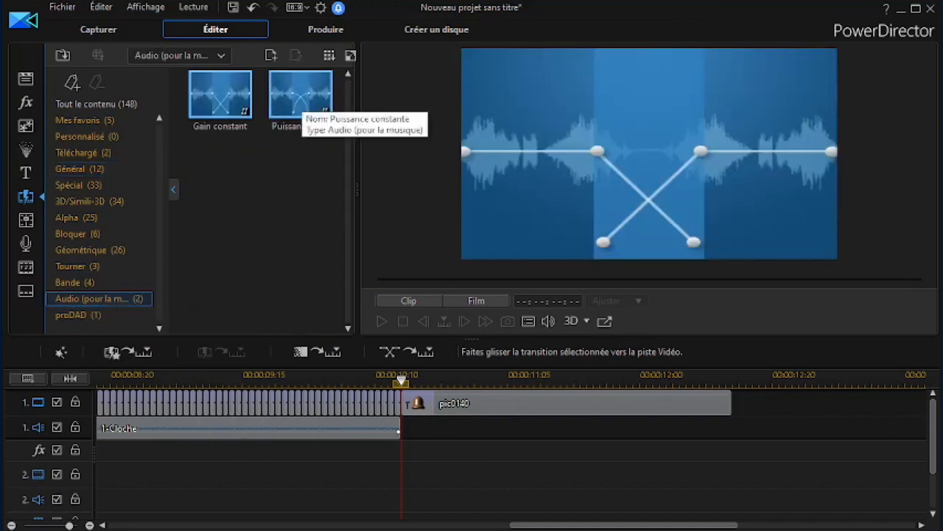
left_click(302, 103)
mouse_move(375, 421)
left_mouse_down()
mouse_move(376, 431)
mouse_move(381, 423)
left_mouse_up()
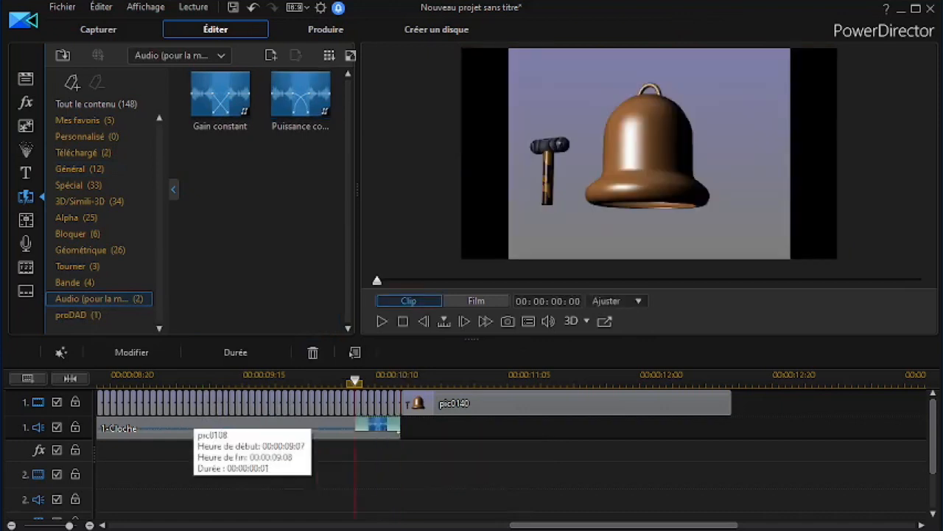
Step: Preview the film's ending and lengthen the audio transition on the second 1-Cloche clip to about 15 frames
left_click(103, 378)
left_click(381, 320)
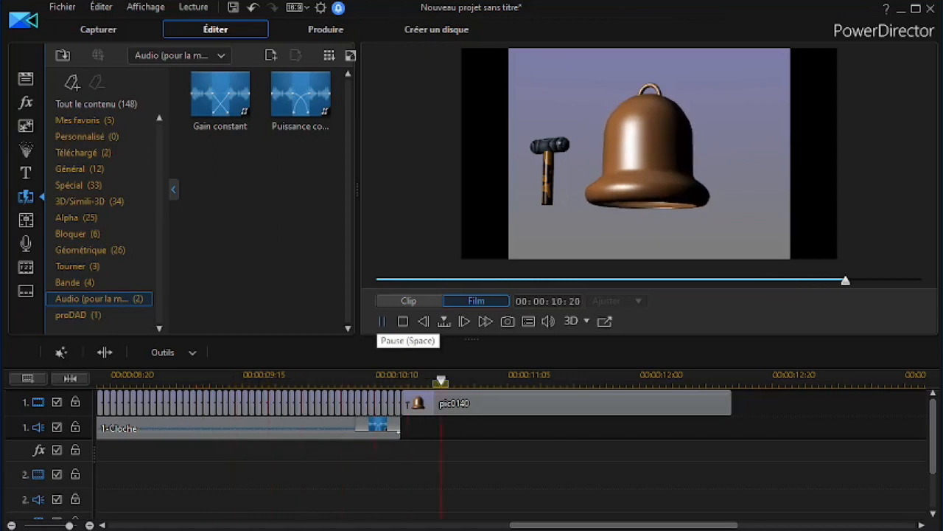
left_click(382, 321)
left_click(377, 425)
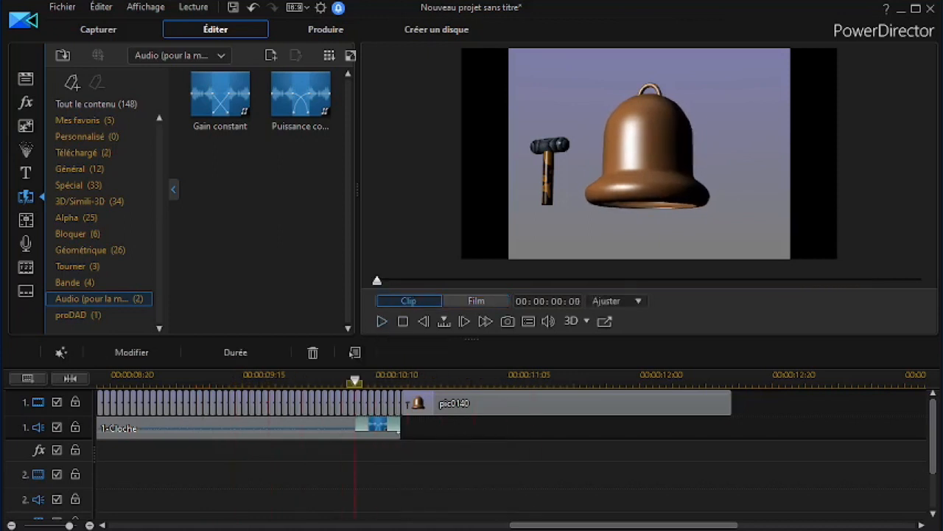
left_click(236, 352)
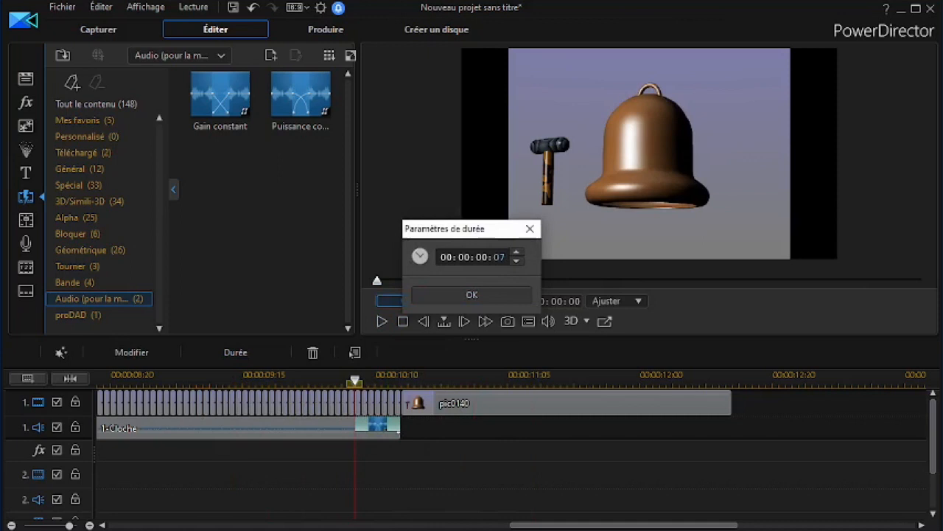
left_click(472, 294)
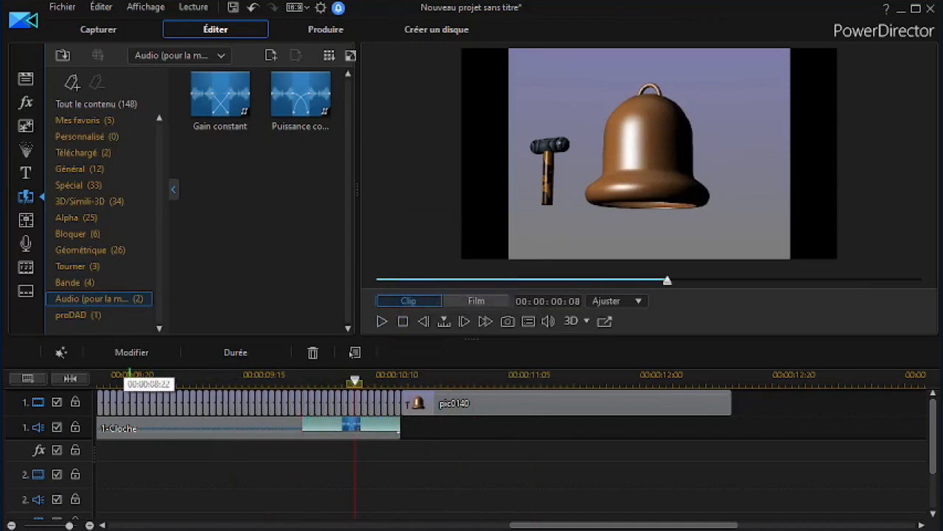
Step: Preview the end of the film to check the sound's fade-out, and stop playback
left_click(104, 428)
left_click(382, 320)
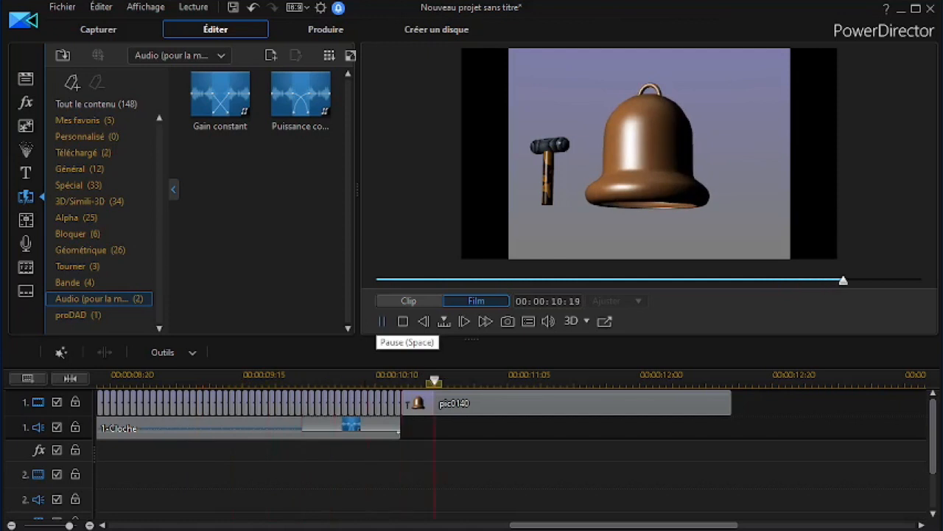
left_click(381, 321)
left_click(403, 322)
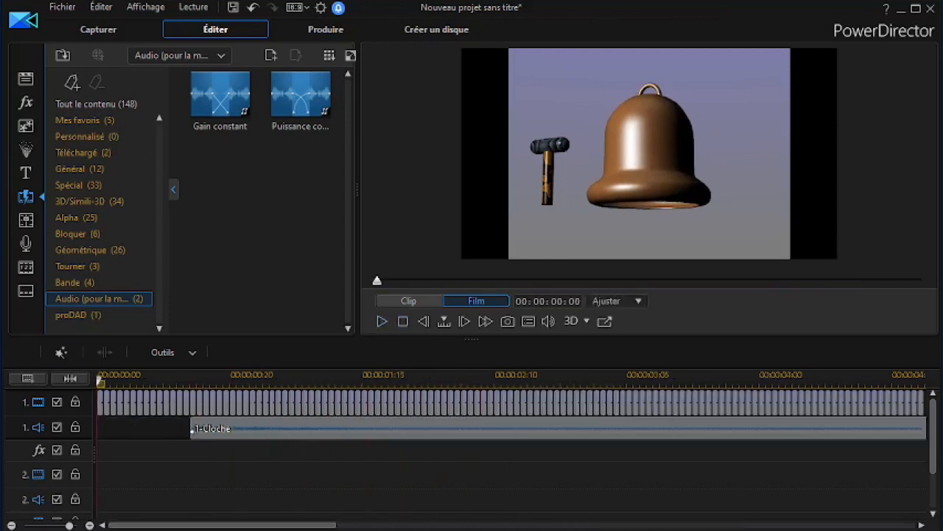
Step: Fit the film in the timeline view and switch back to the media library
left_click(70, 379)
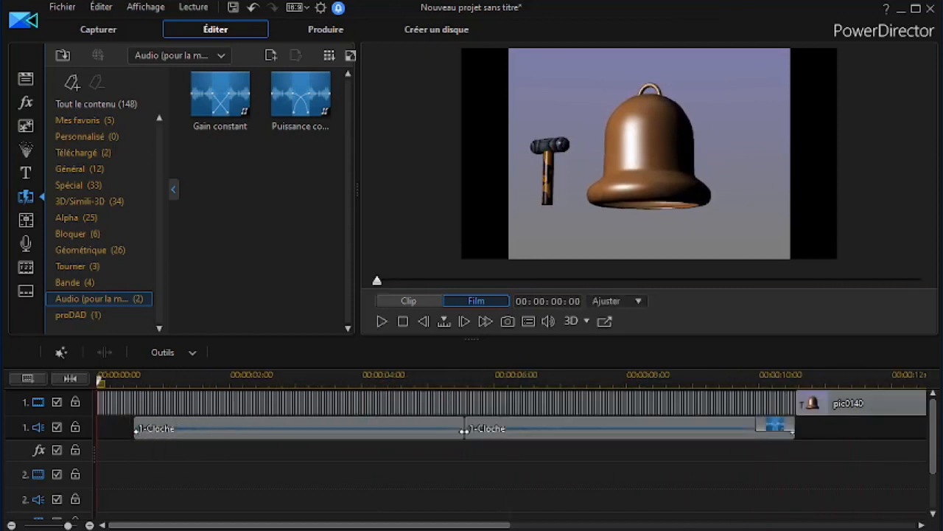
key("F3")
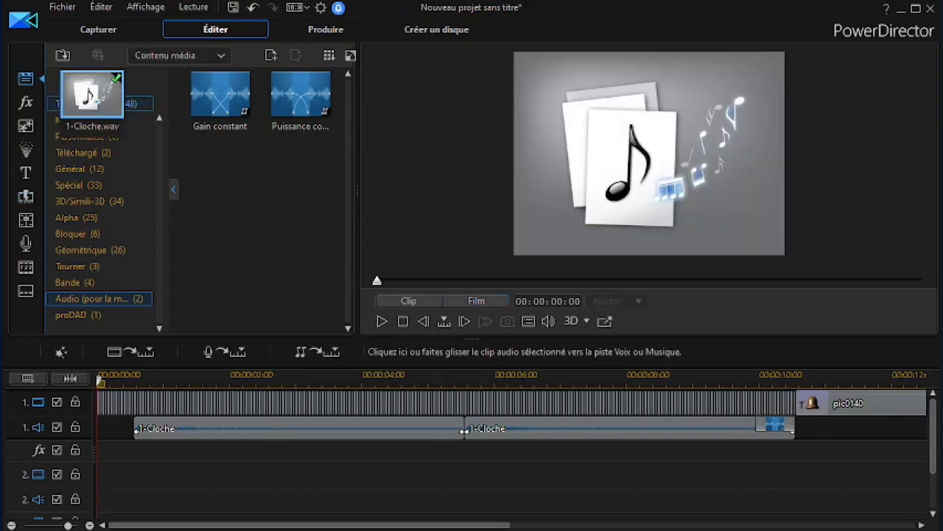